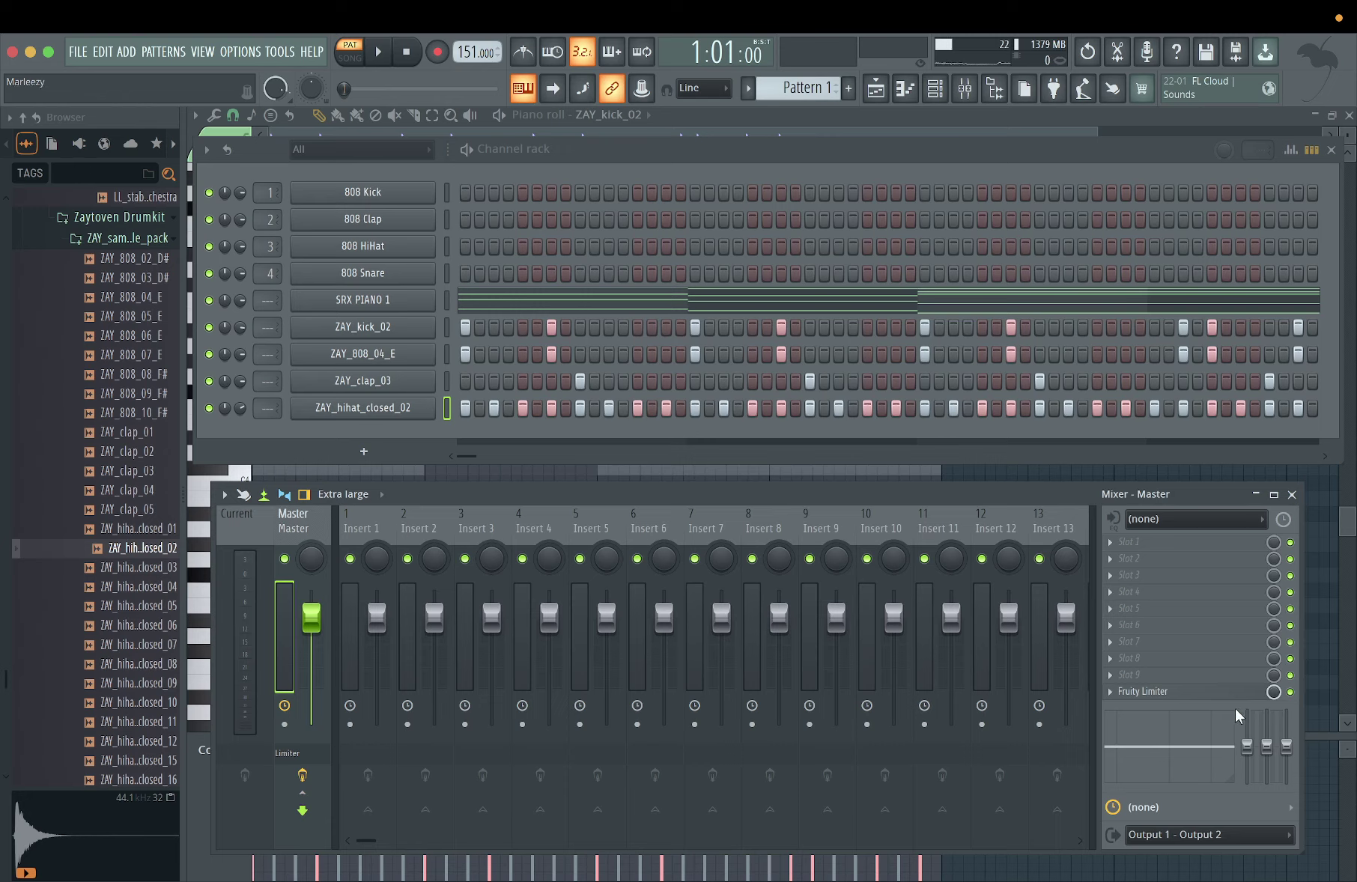
- Mute the master's Fruity Limiter and route the ZAY_hihat_closed_02 channel to mixer Insert 1
click(1290, 692)
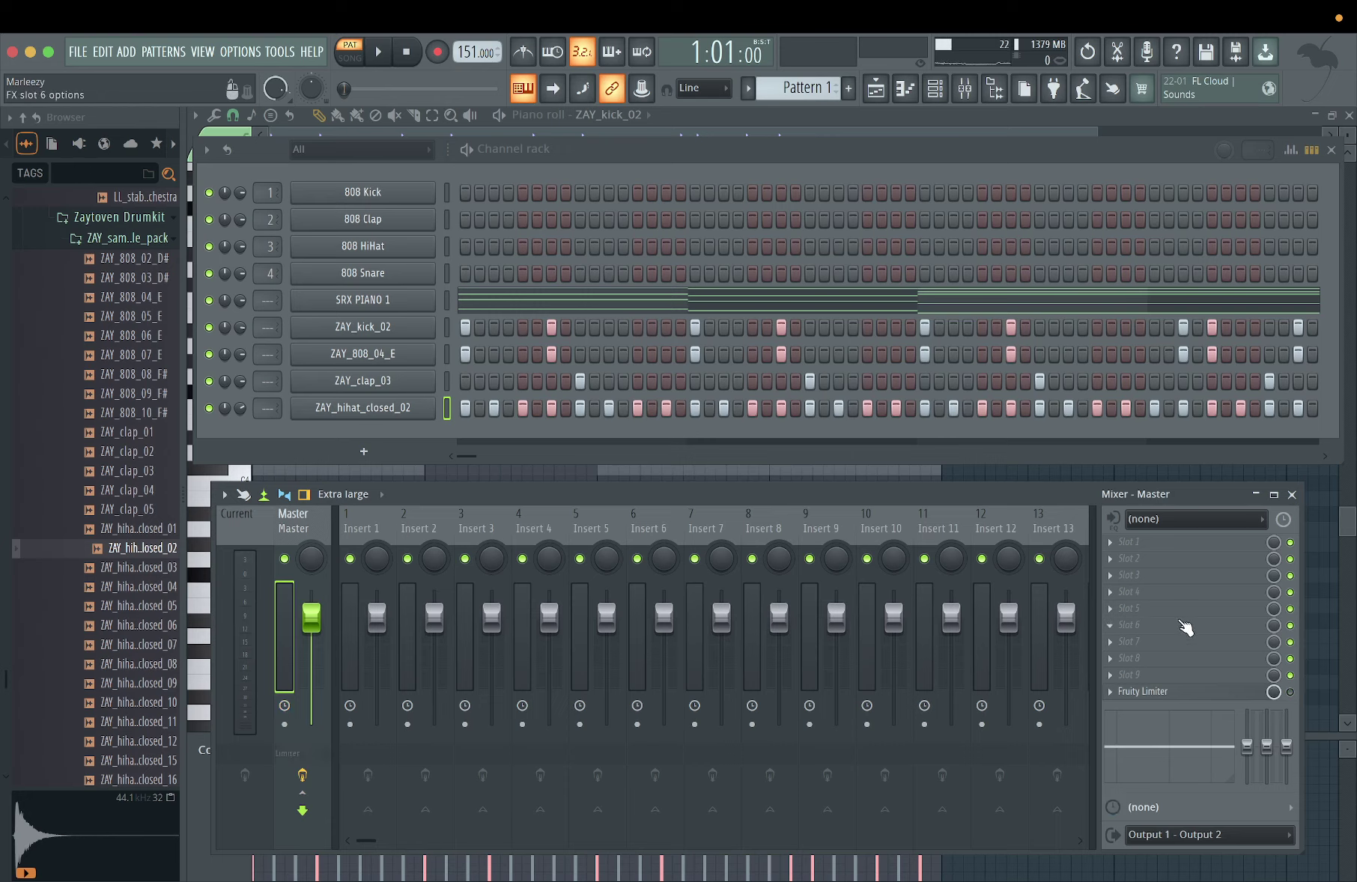
mouse_move(272, 408)
mouse_down()
mouse_move(272, 394)
mouse_move(266, 414)
mouse_up()
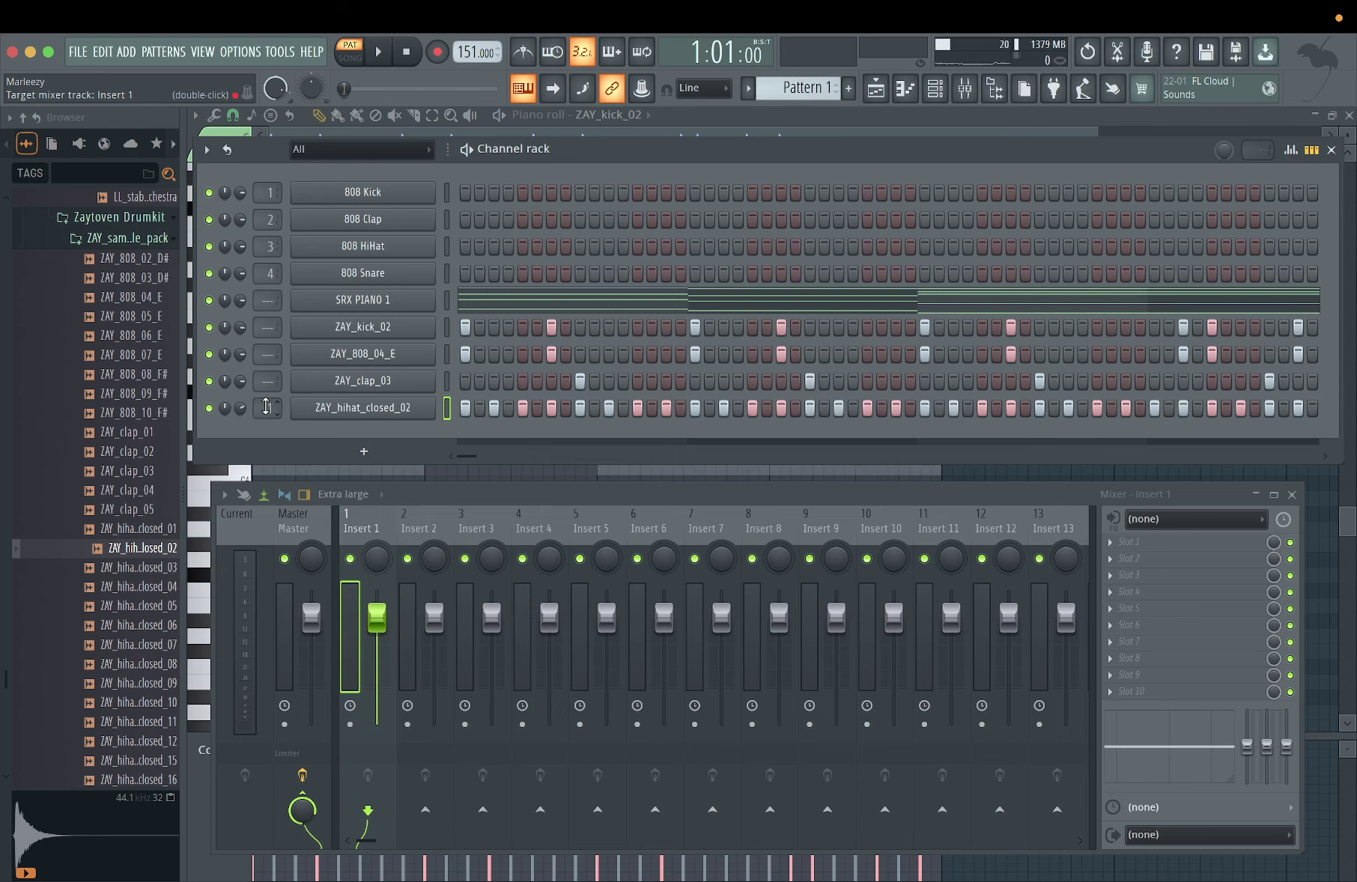
- Load Sugar Bytes Effectrix into Insert 1's first effect slot
click(1135, 544)
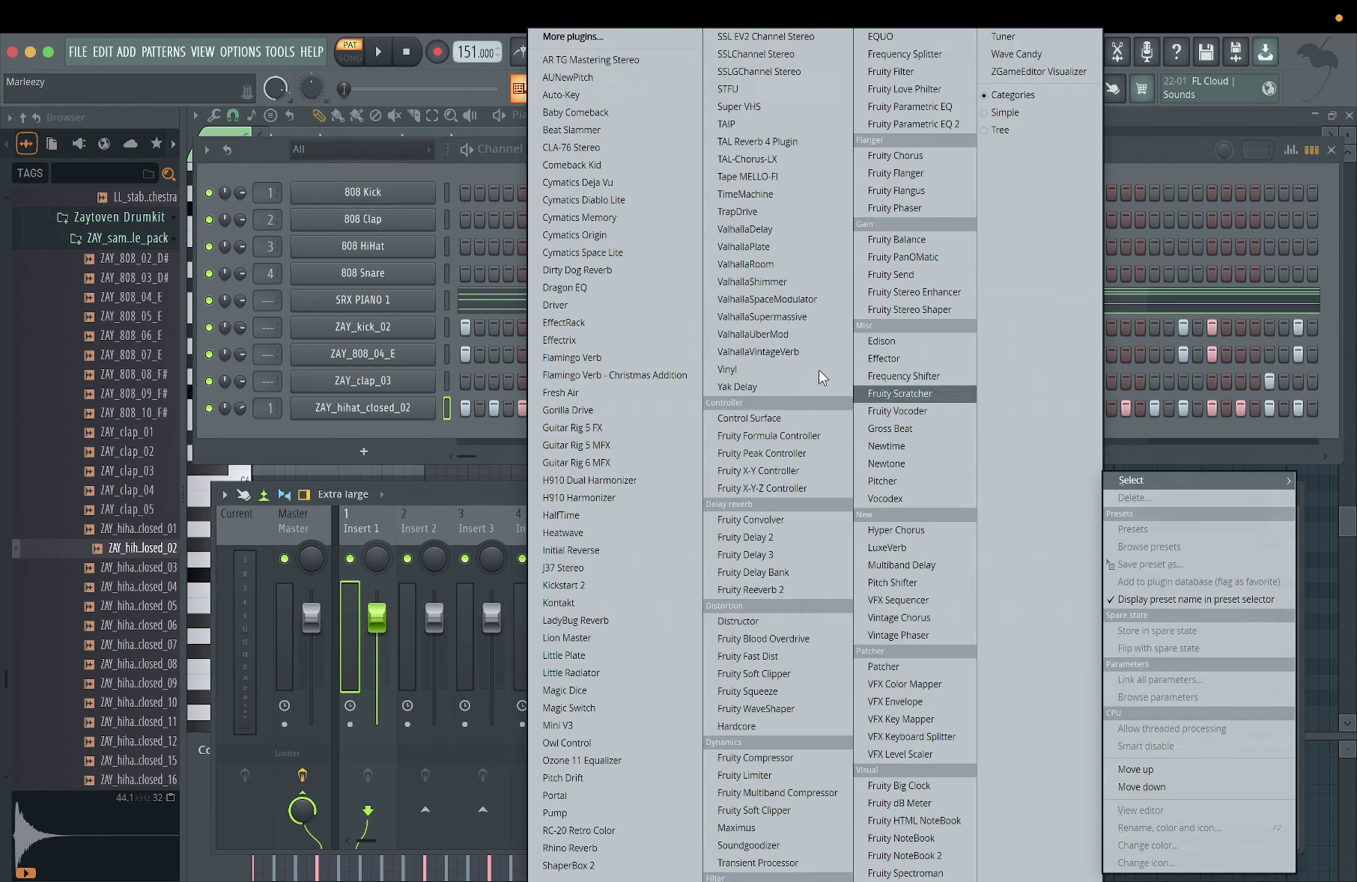
click(634, 340)
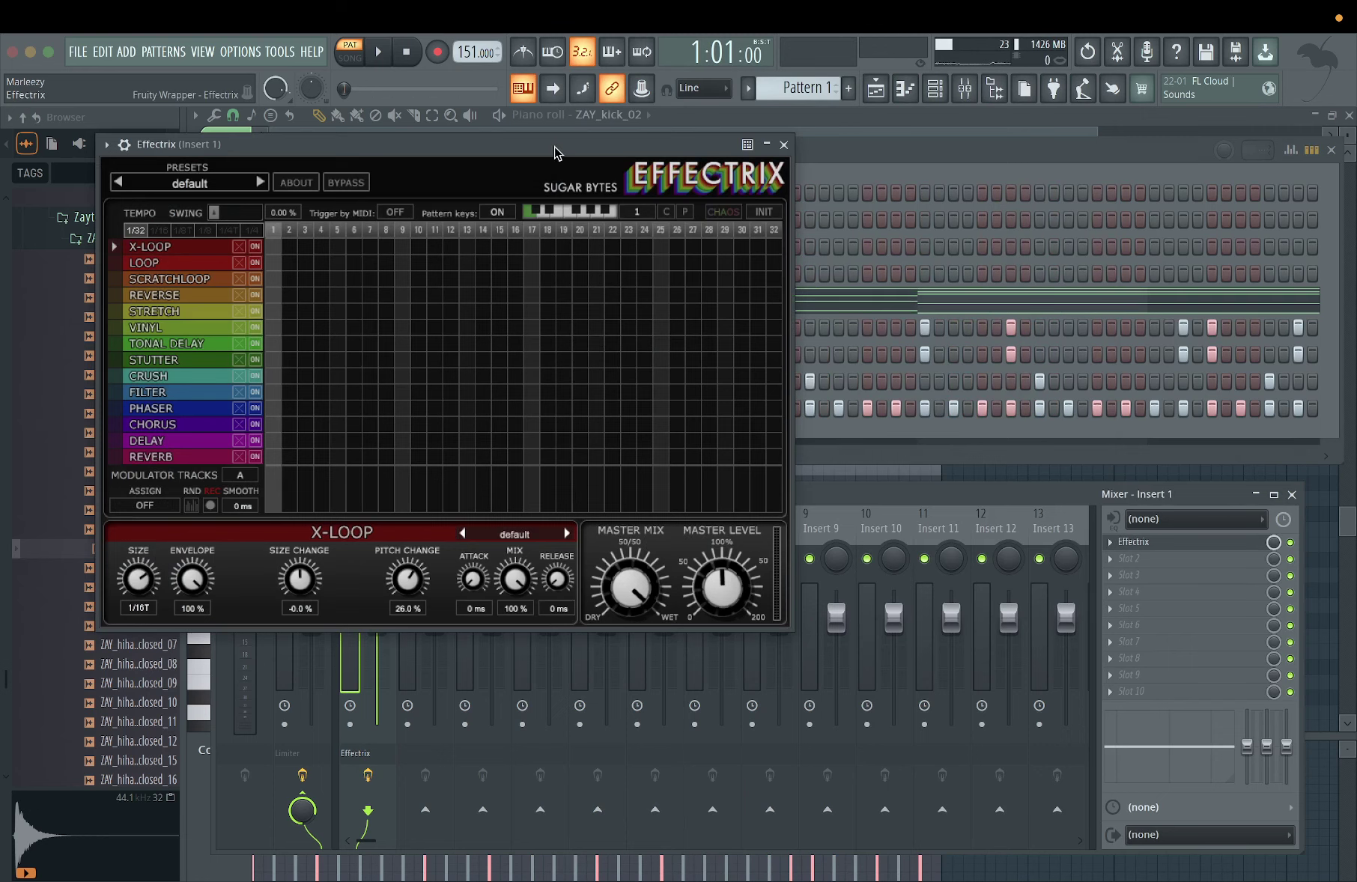
- Move the Effectrix window off the mixer and start the beat playing
drag(554, 154, 934, 259)
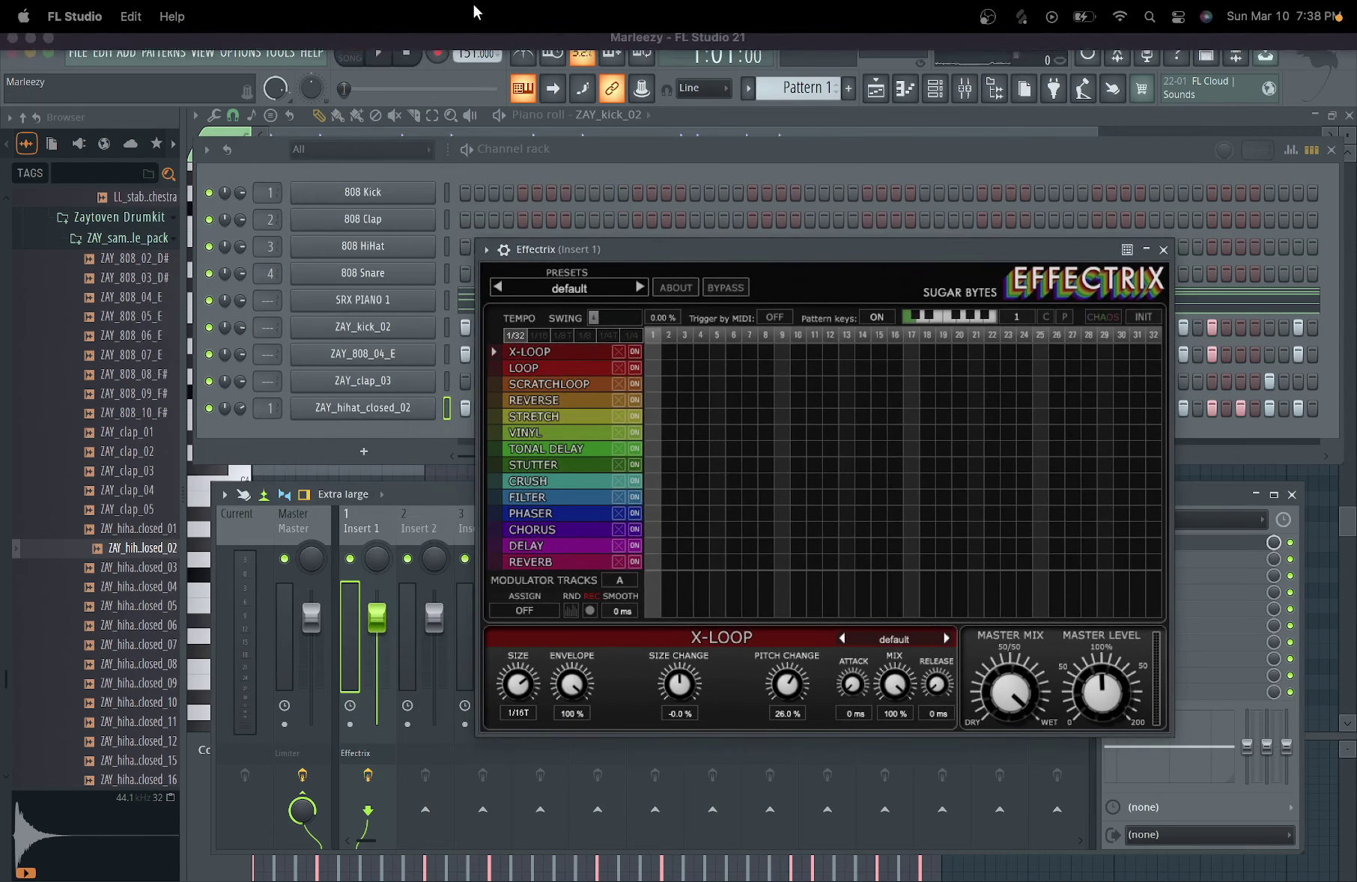
click(381, 53)
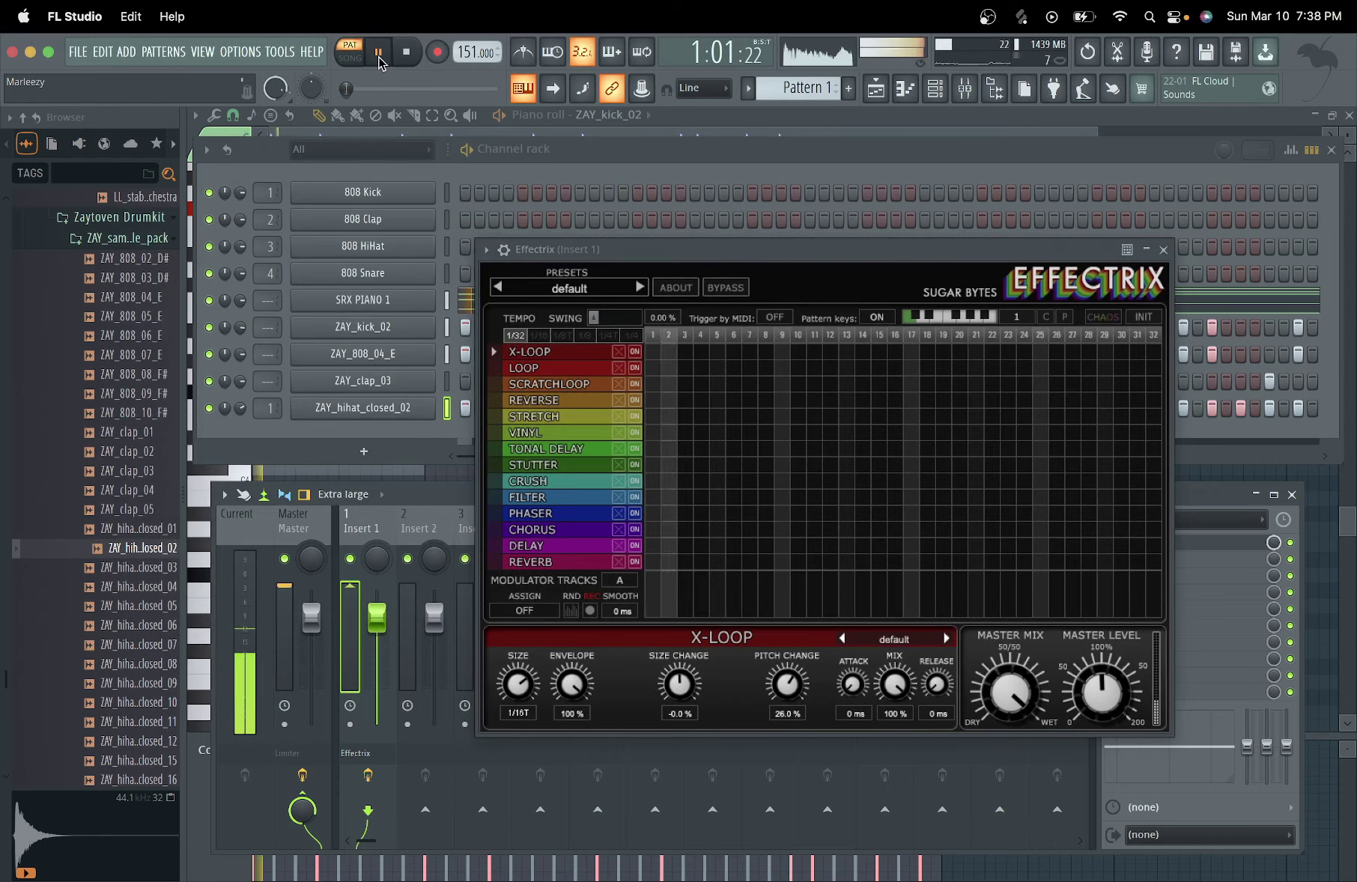
drag(705, 258, 958, 188)
- Check the SRX PIANO 1 piano roll, then put Effectrix back over the channel rack
click(707, 308)
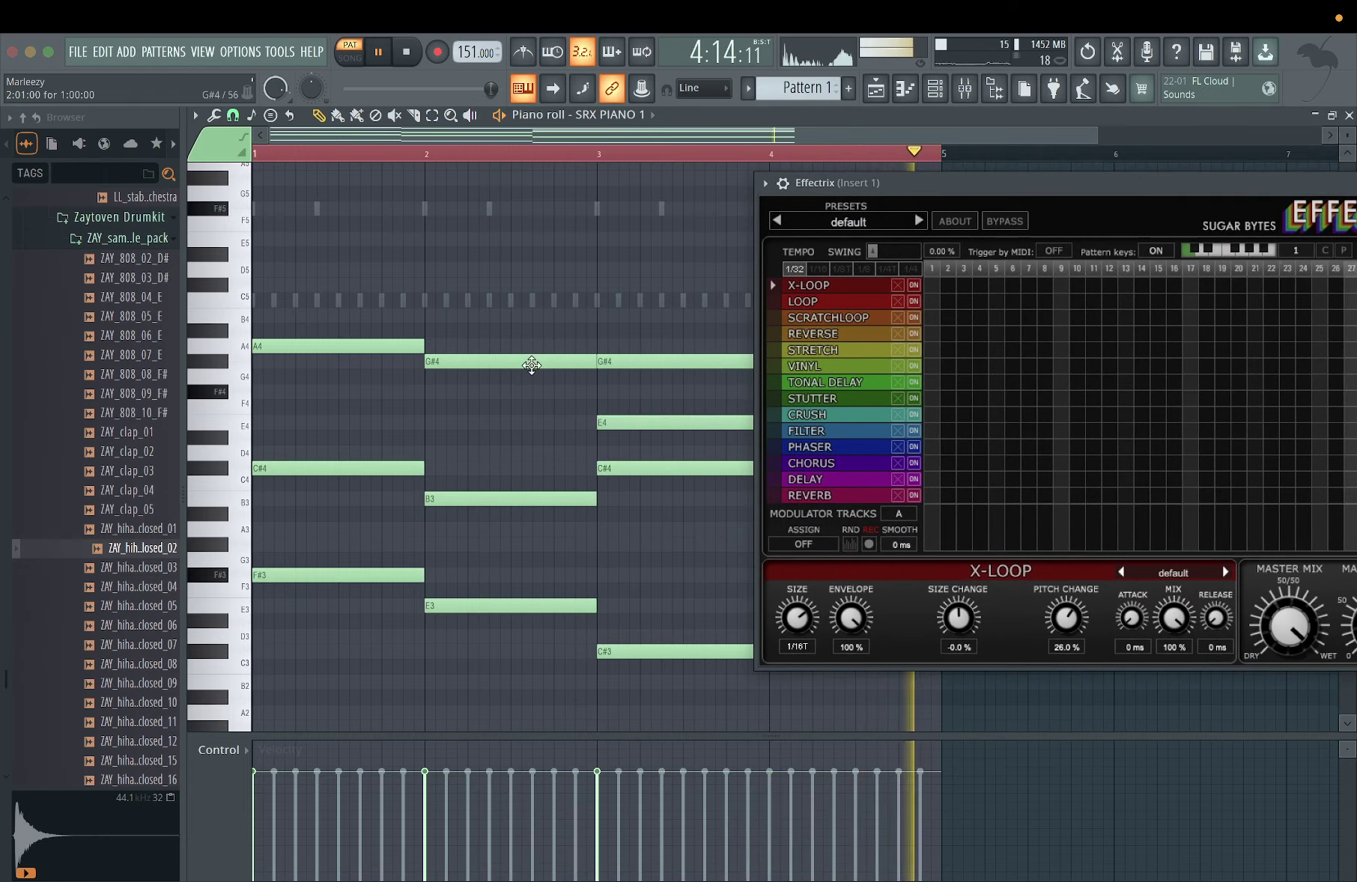
scroll(531, 365, down, 3)
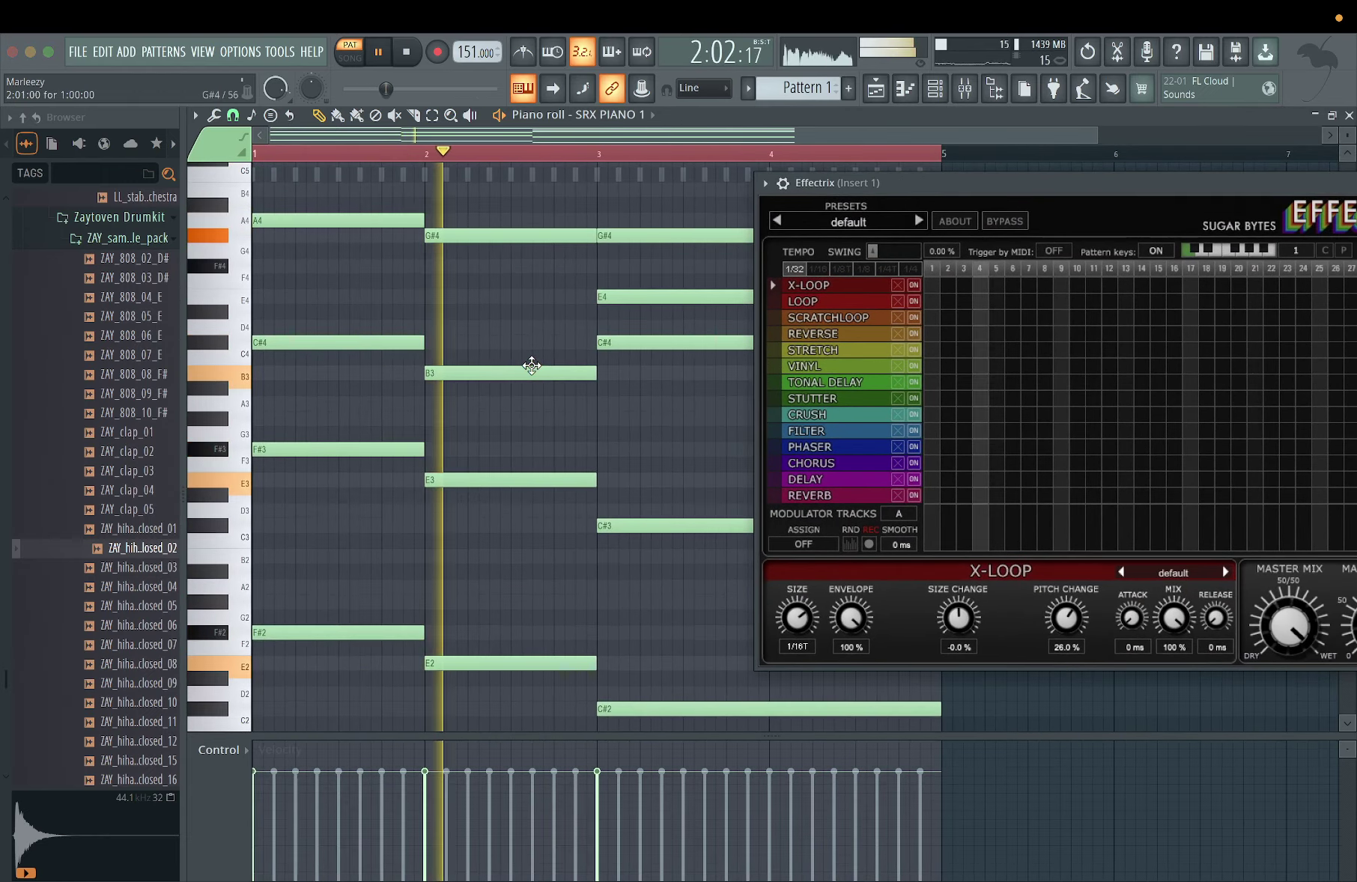
click(935, 88)
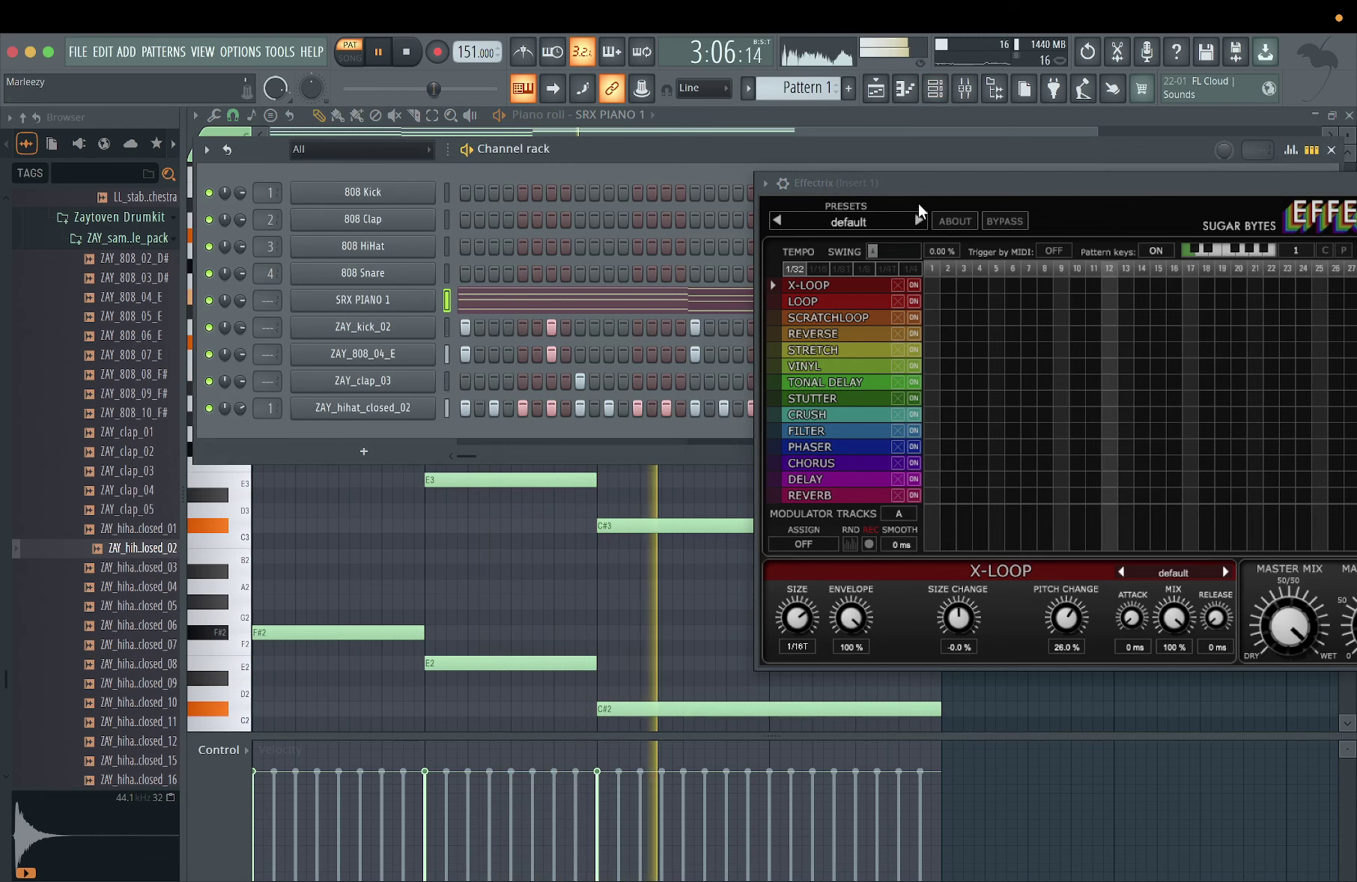
drag(918, 189, 548, 260)
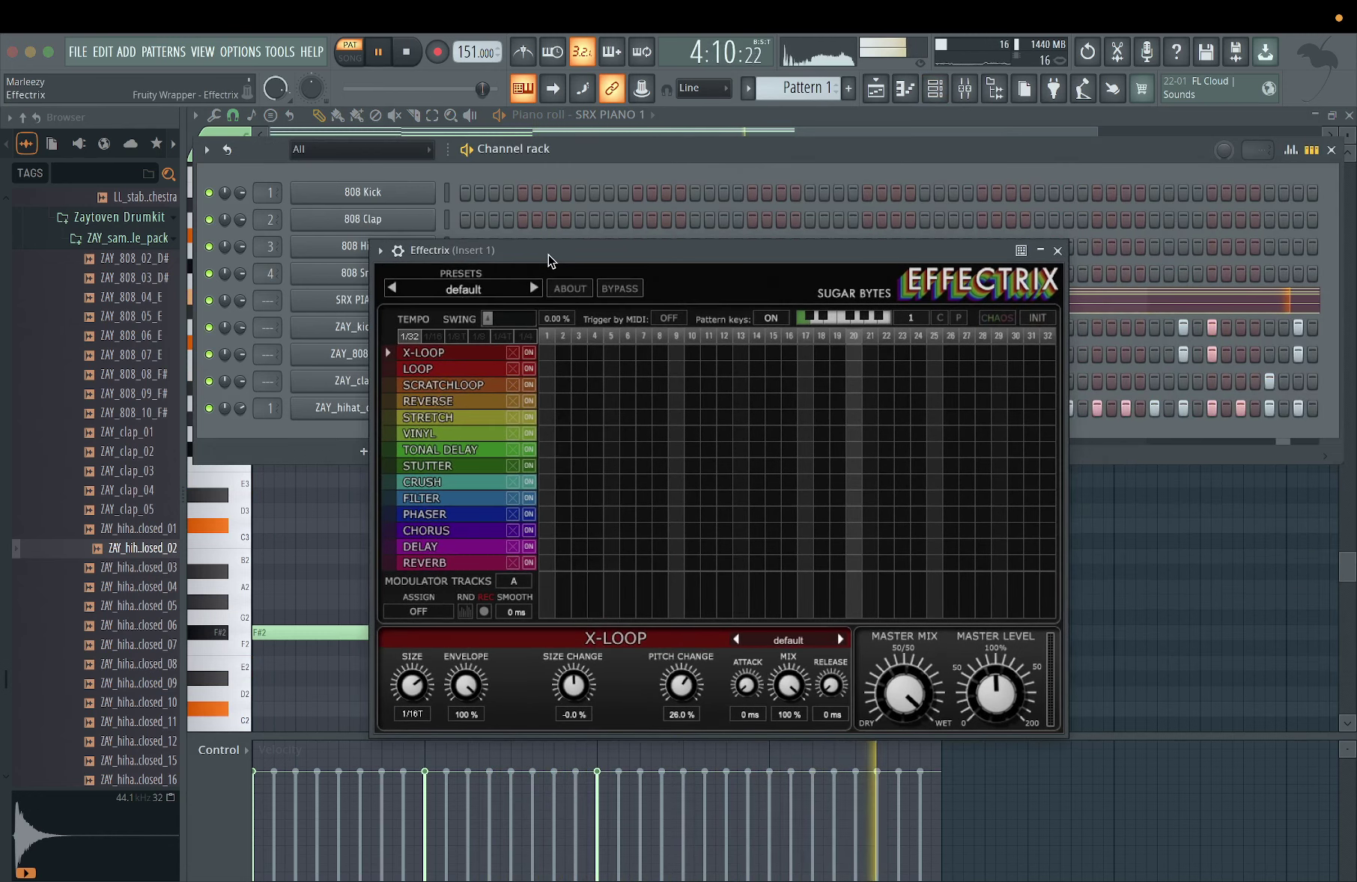
key(space)
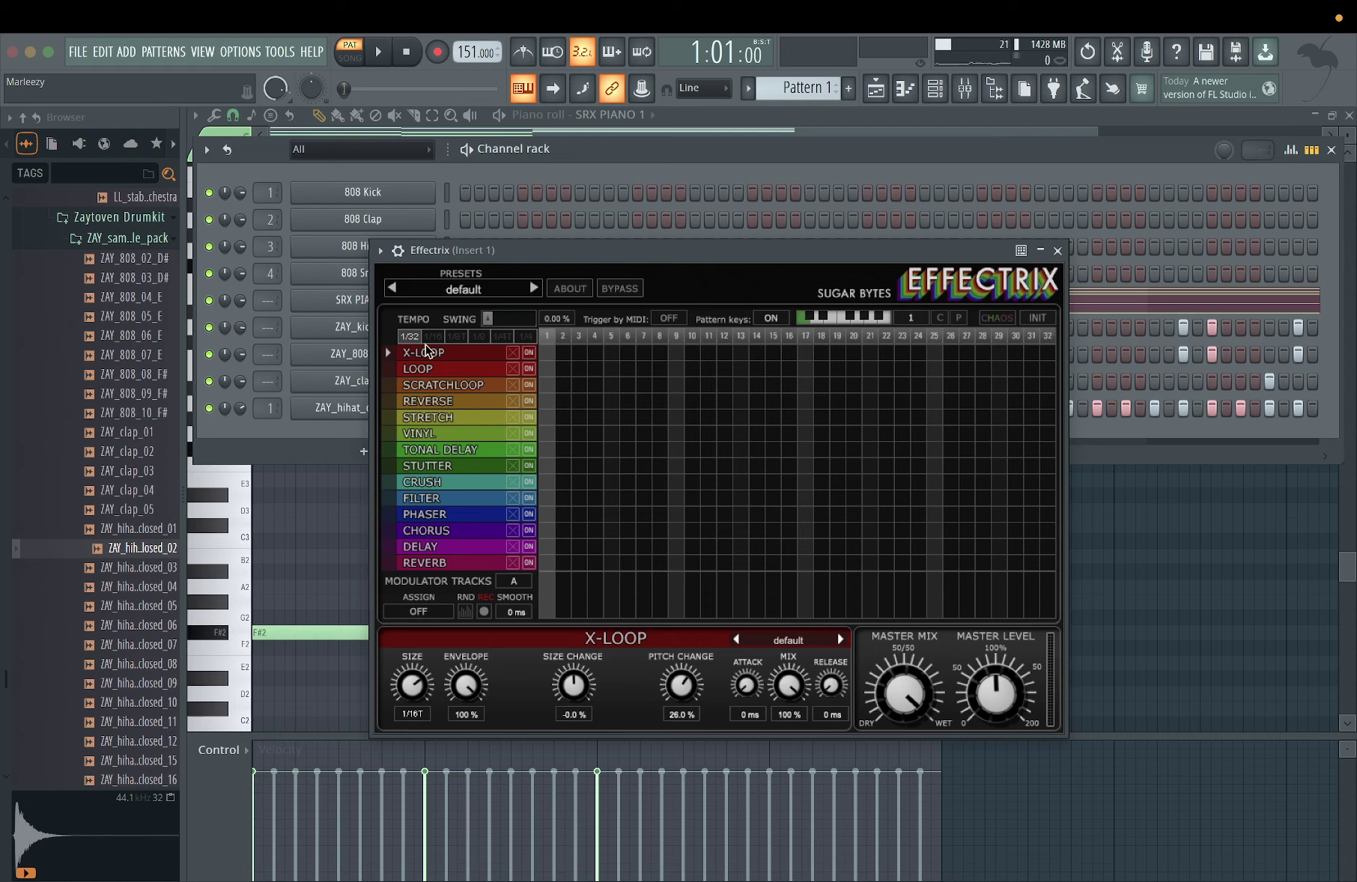
- Draw X-LOOP blocks over steps 9–12 and 25–27 and play the beat
mouse_move(679, 352)
mouse_down()
mouse_move(721, 353)
mouse_move(673, 355)
mouse_move(706, 353)
mouse_up()
drag(935, 354, 964, 356)
key(space)
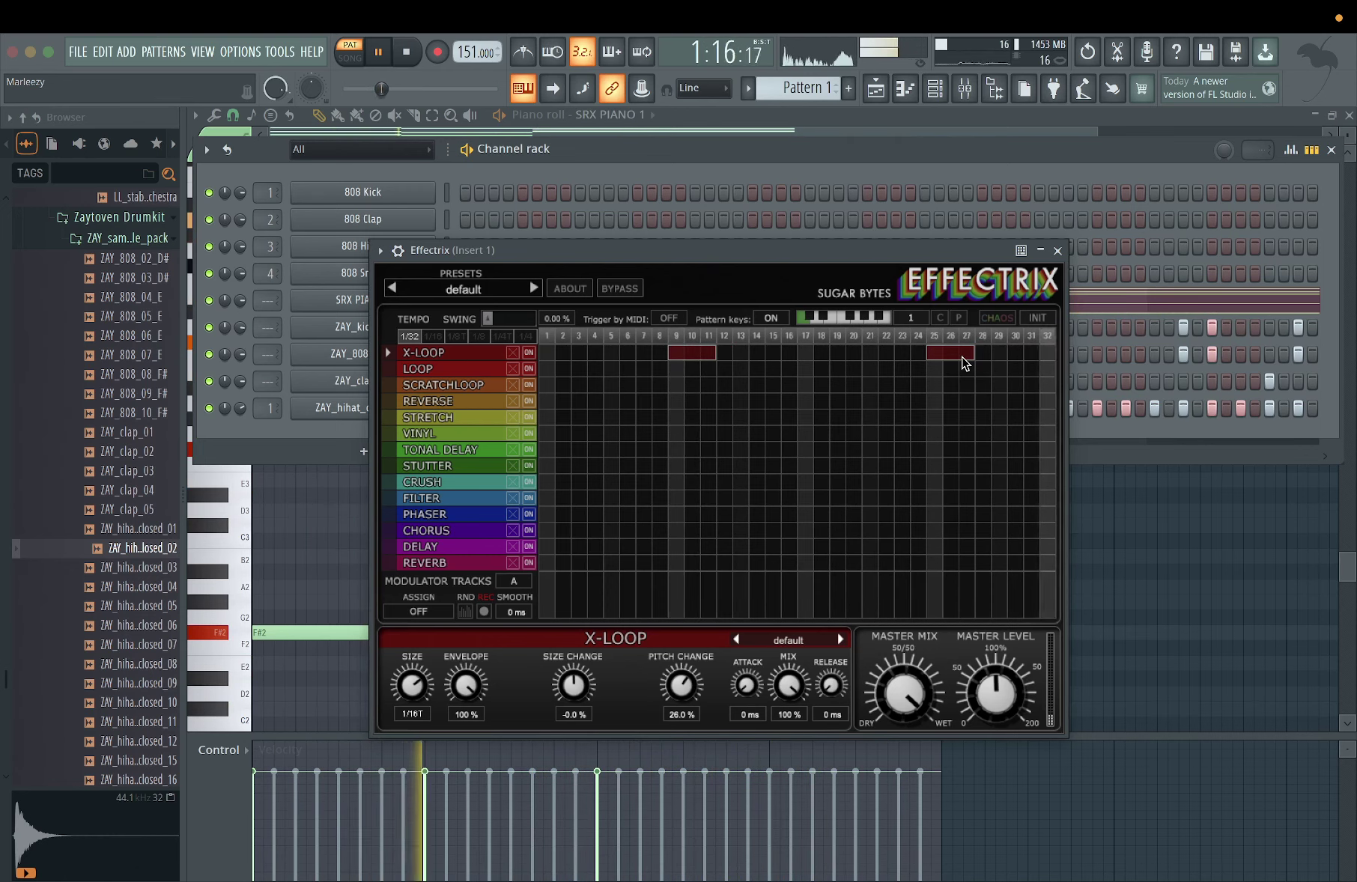
- Try the Effectrix 1/16 step rate, then settle on 1/8 while auditioning
key(space)
click(433, 335)
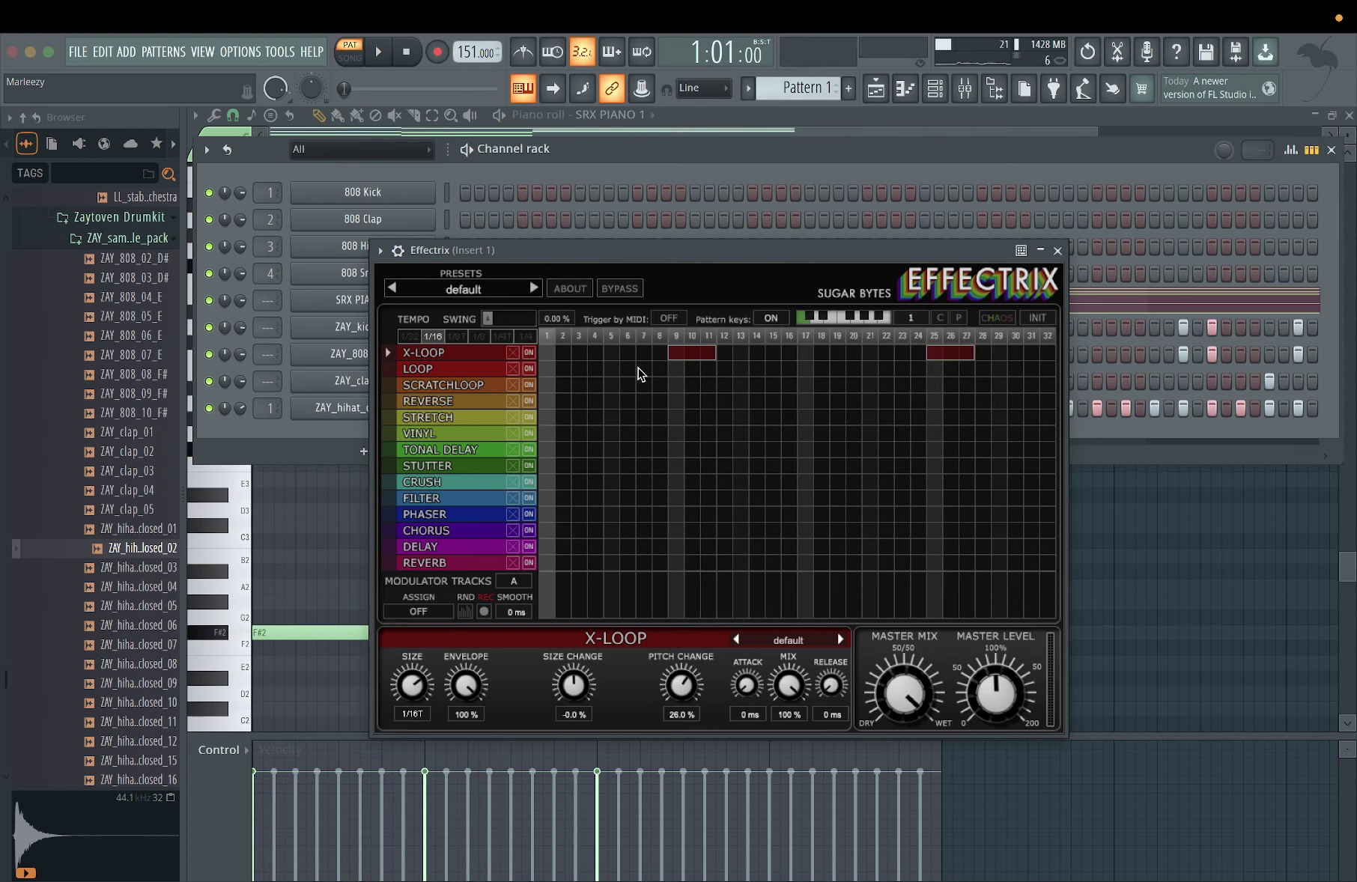
key(space)
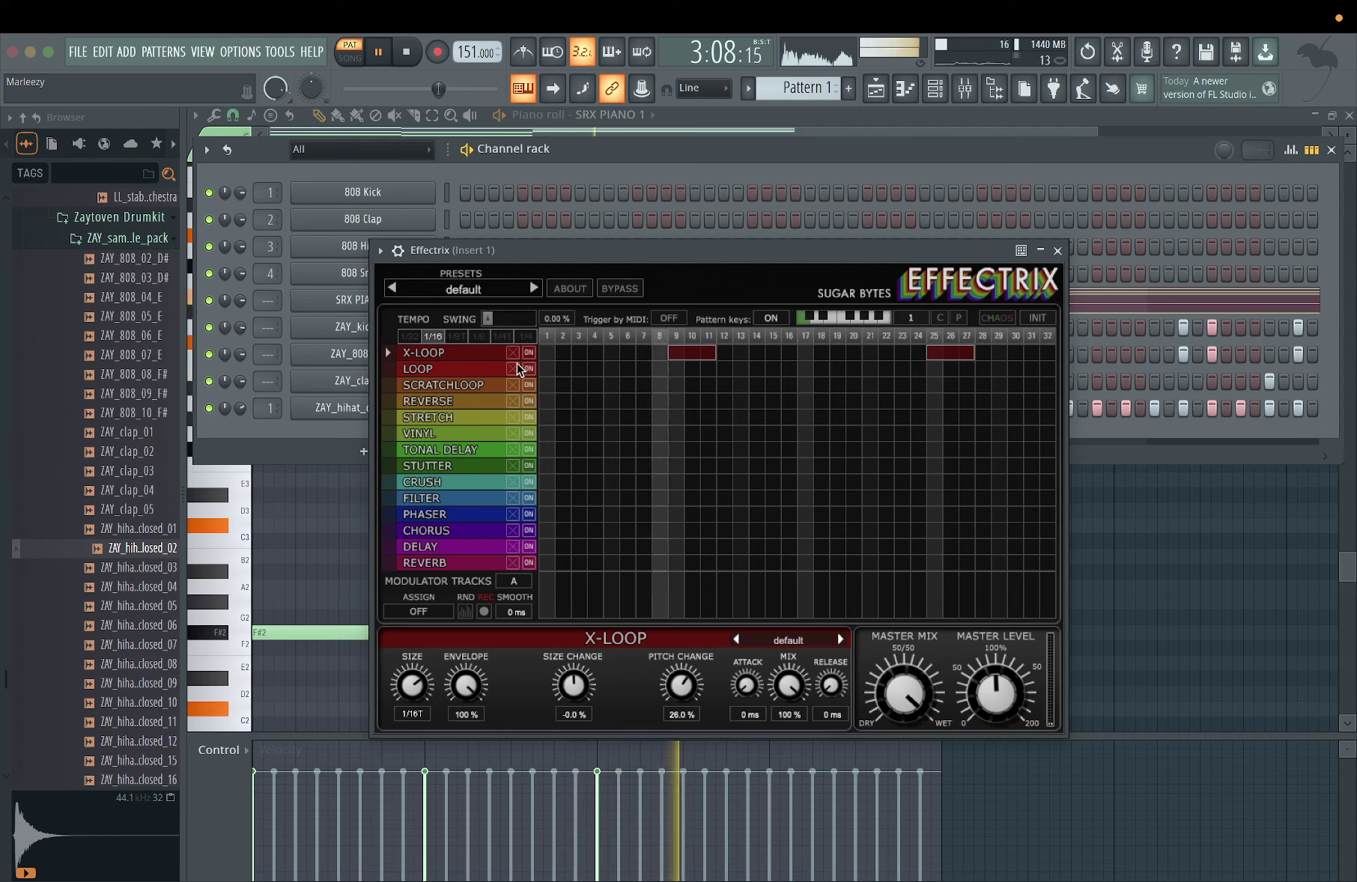
click(482, 337)
key(space)
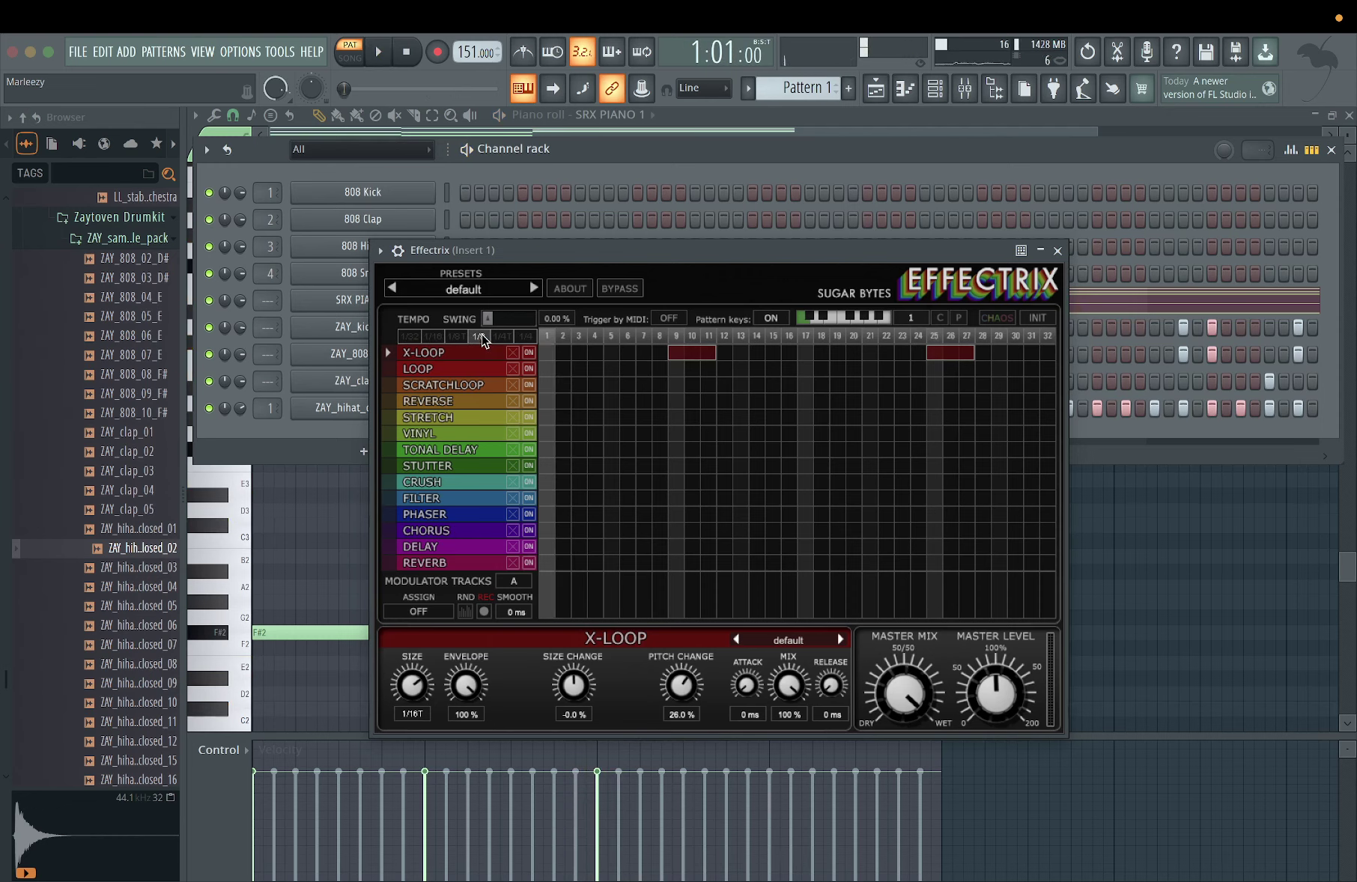
key(space)
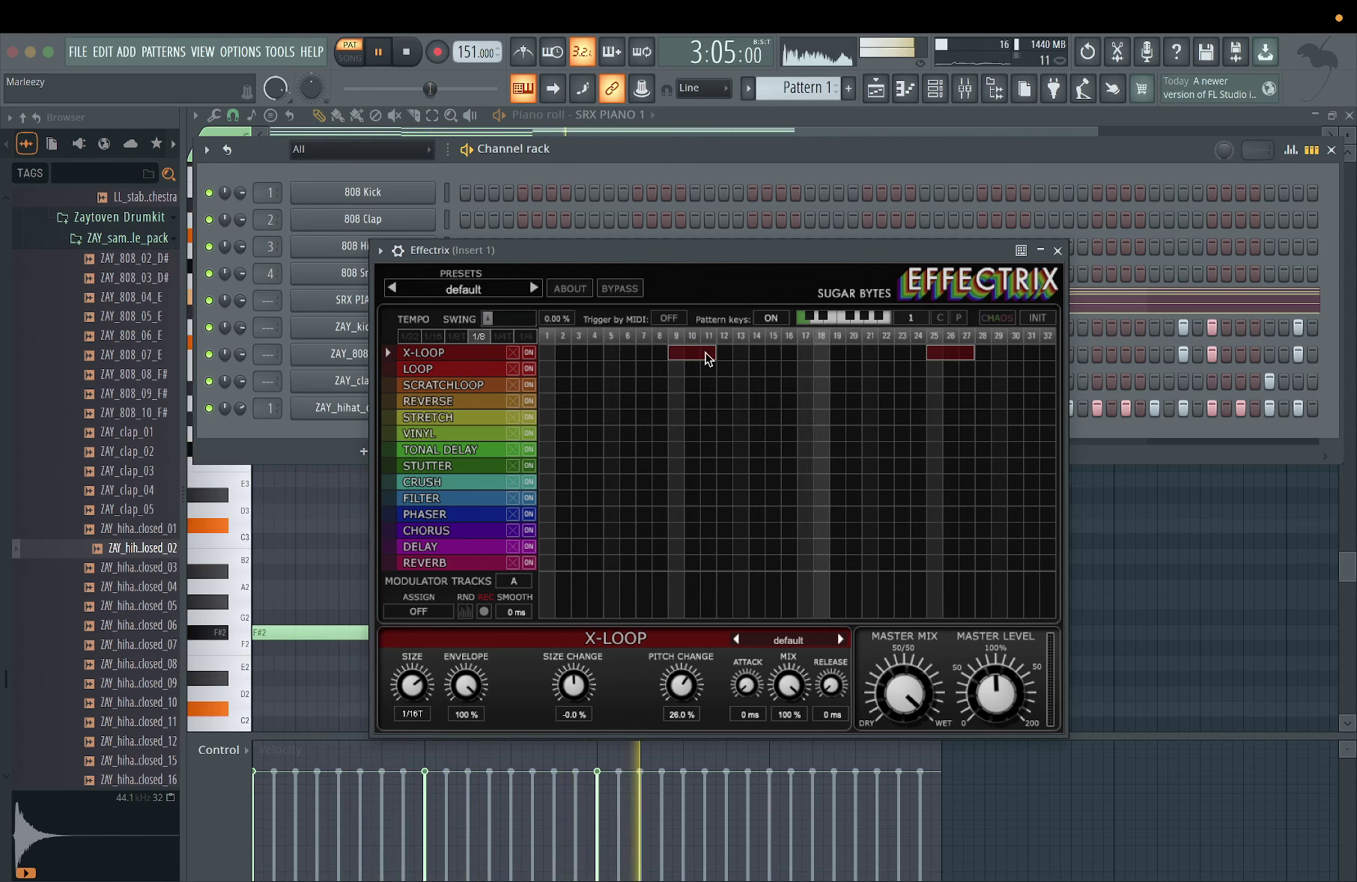
- Shorten both X-LOOP blocks to single hits at steps 9 and 25
drag(709, 358, 678, 354)
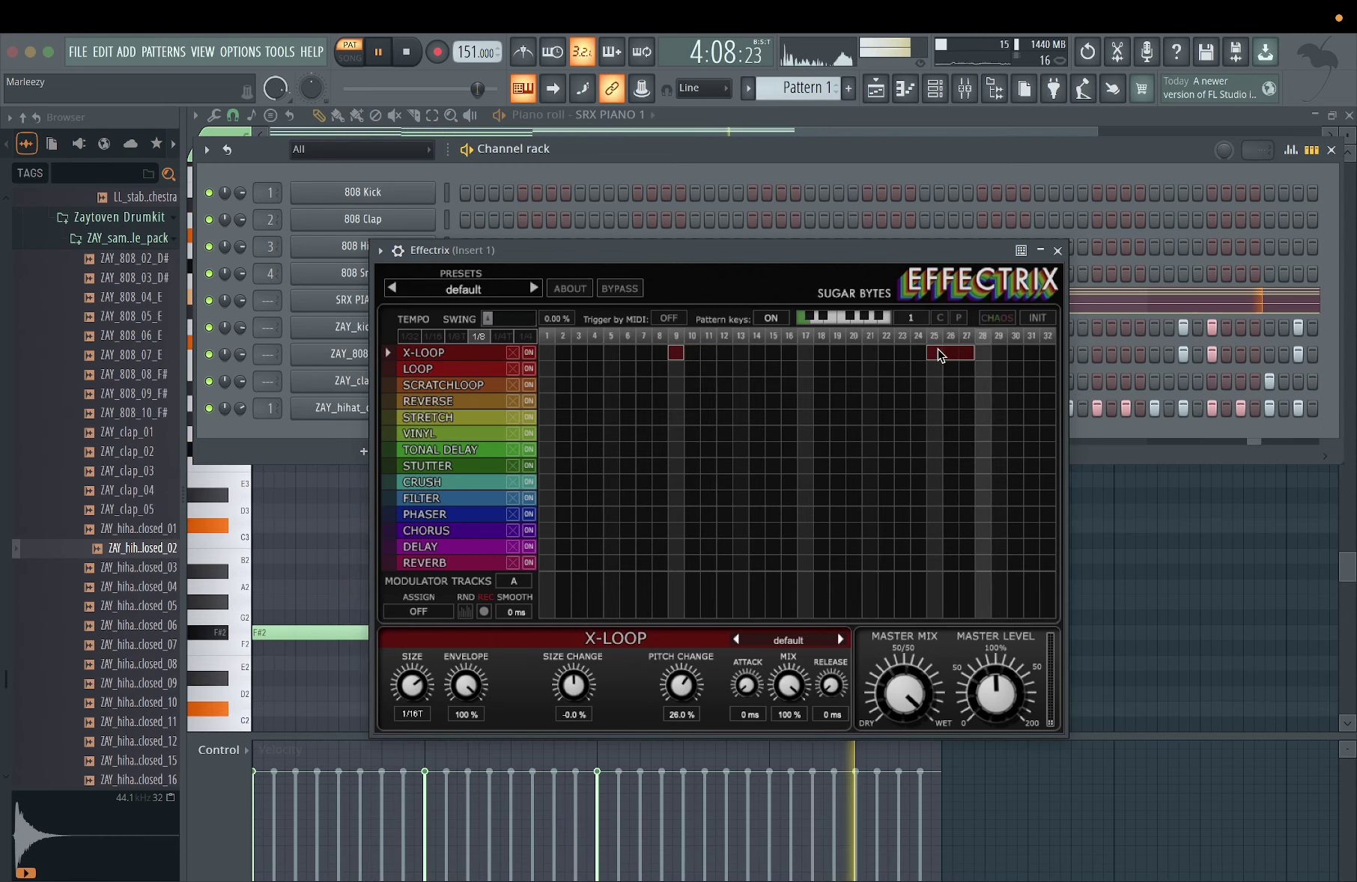
drag(940, 356, 939, 357)
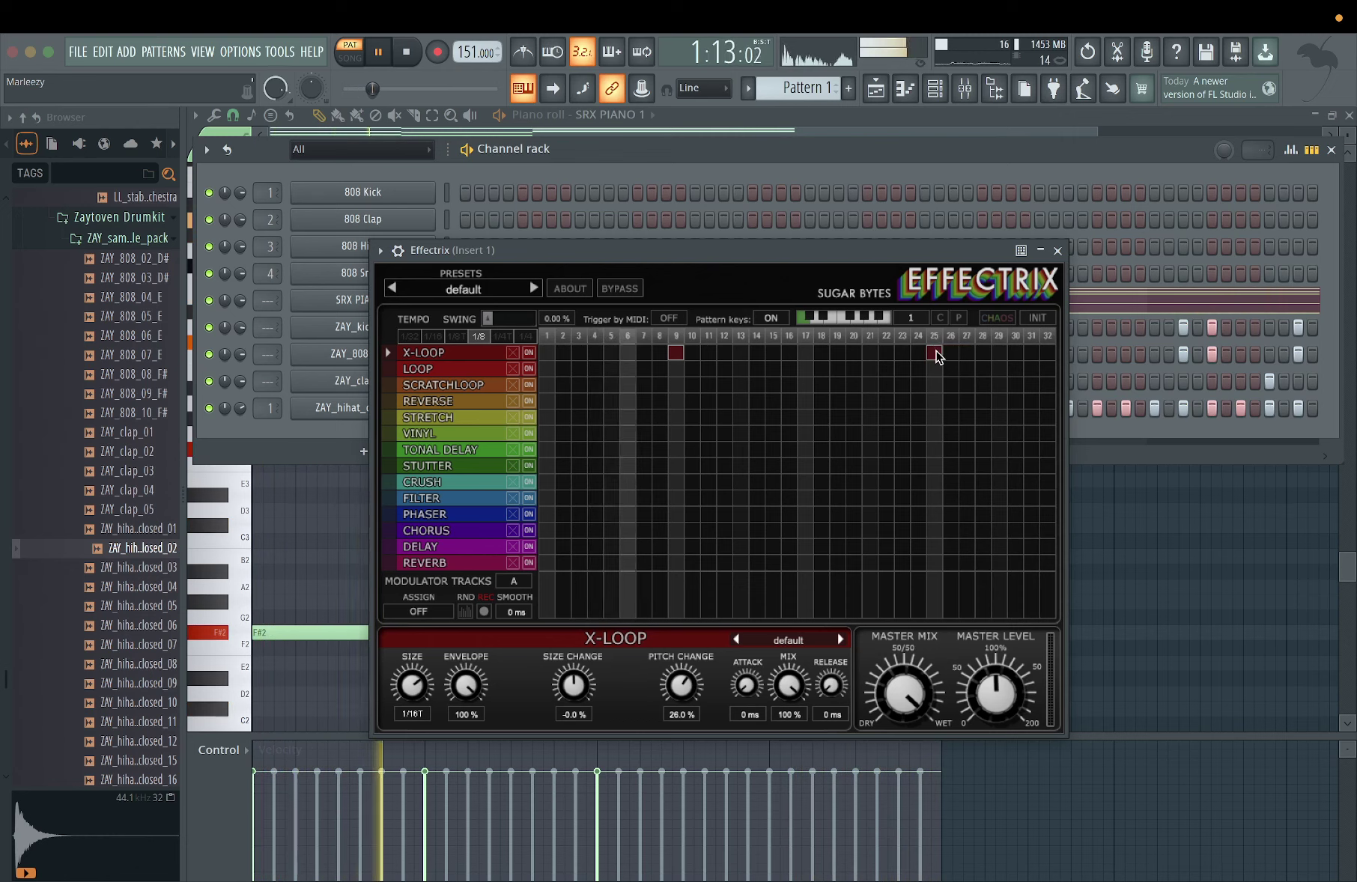
key(space)
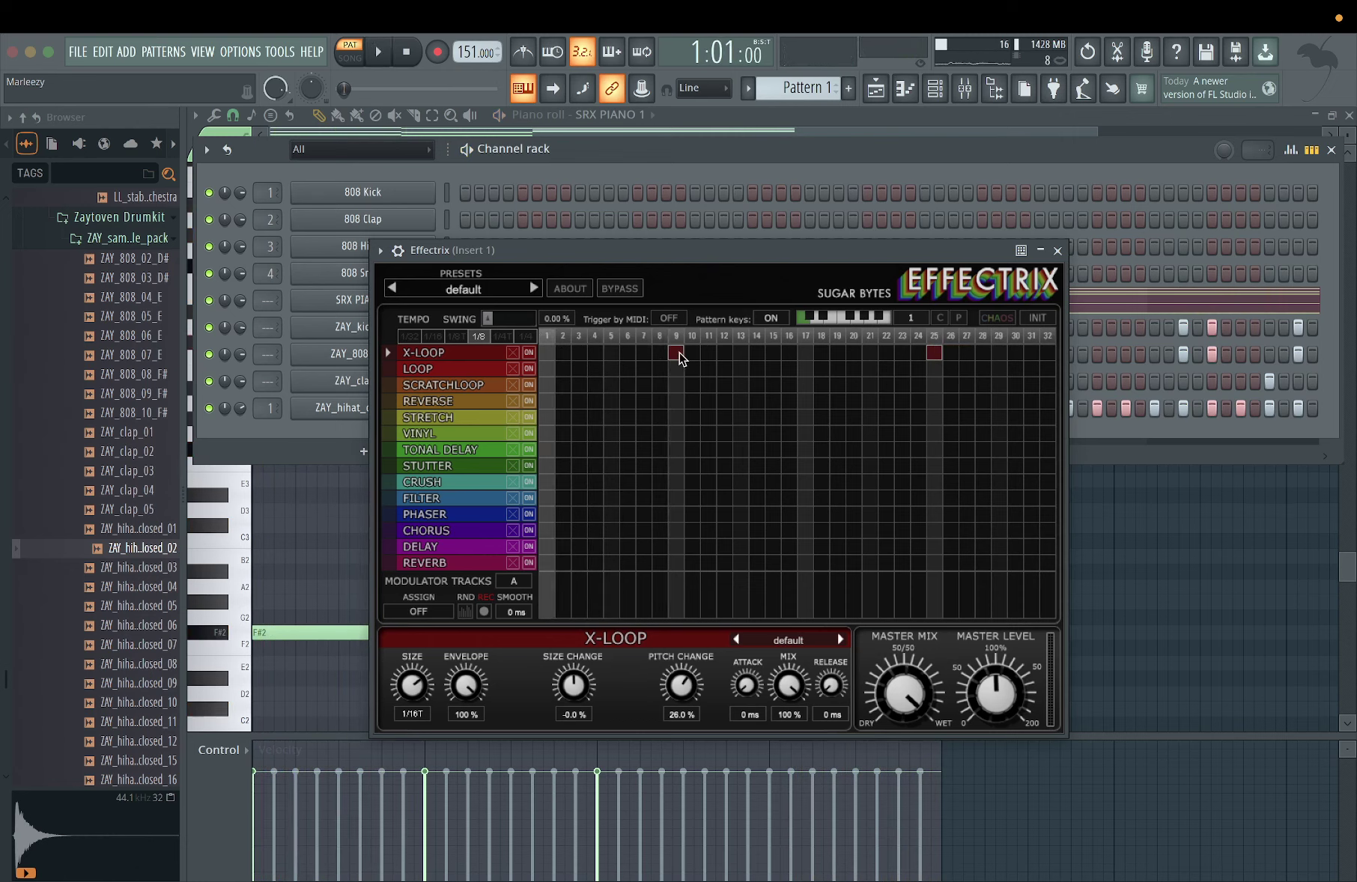
mouse_move(680, 358)
mouse_down()
mouse_move(741, 353)
mouse_move(678, 355)
mouse_up()
- Test a longer step-9 X-LOOP at 1/32, then restore 1/8 and the single hit
click(413, 338)
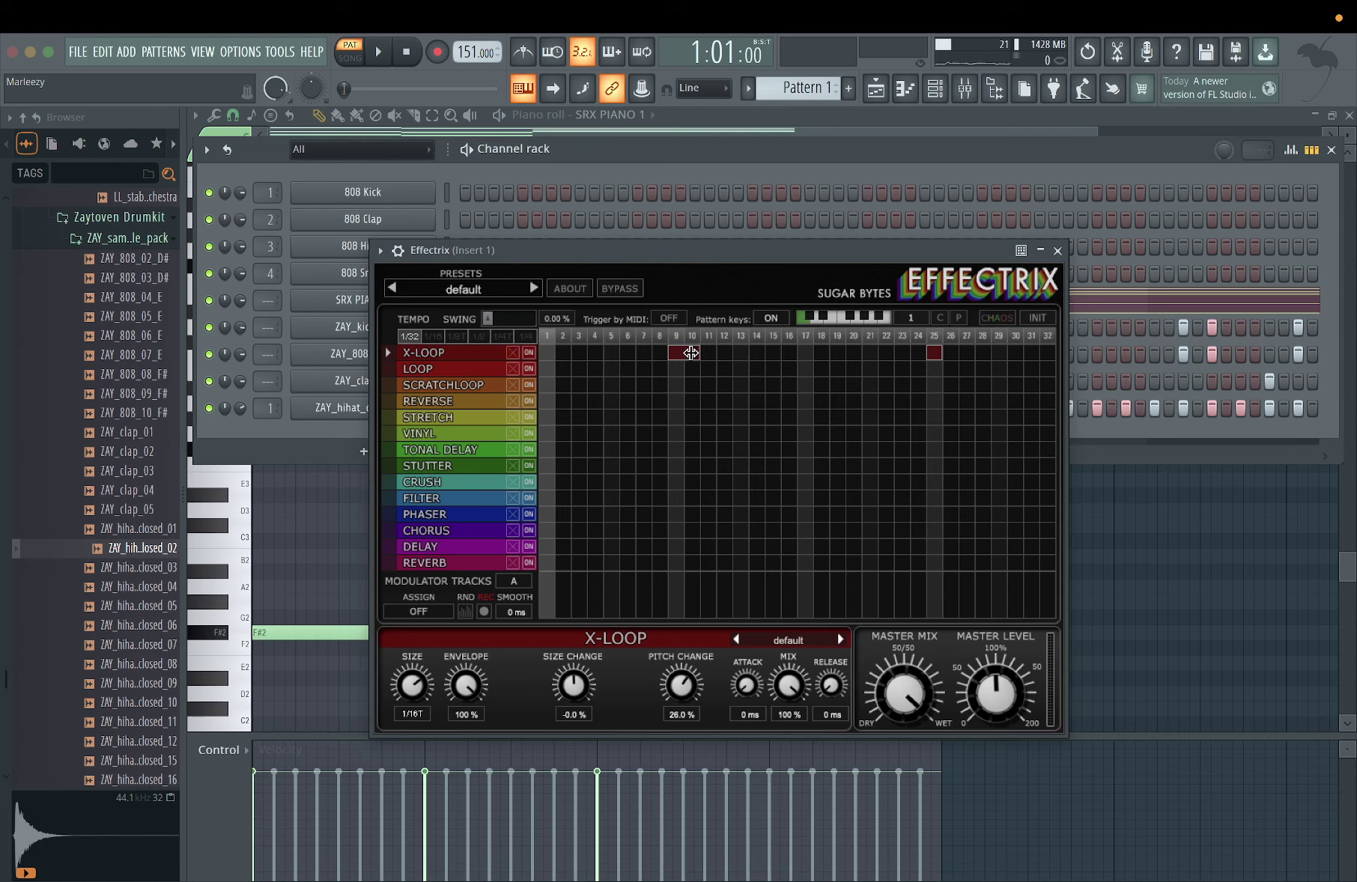
drag(691, 354, 715, 364)
click(484, 335)
drag(717, 353, 678, 354)
key(space)
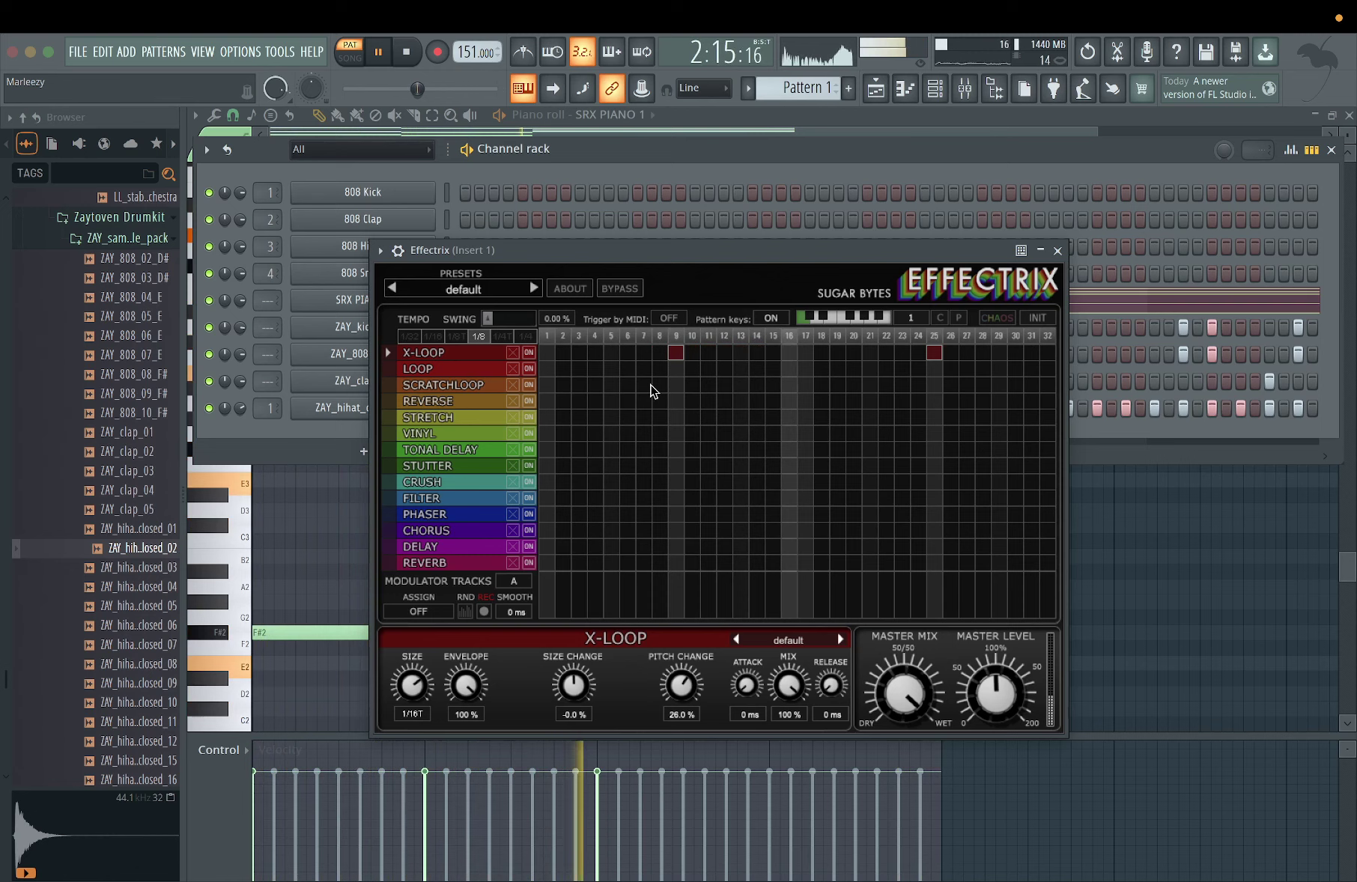
- Draw LOOP blocks over steps 5–7 and 19–20 and play the beat
key(space)
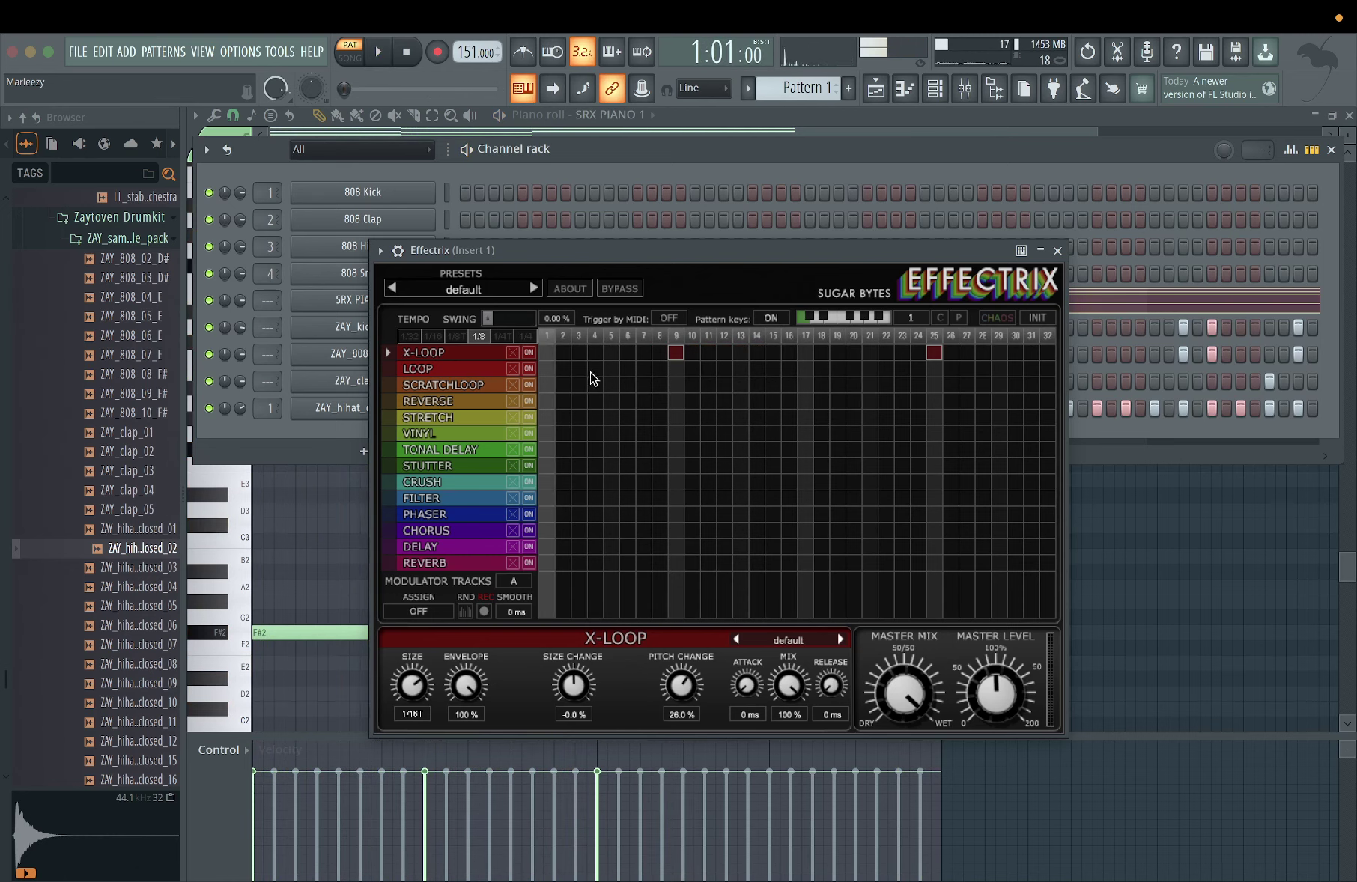
drag(609, 368, 641, 375)
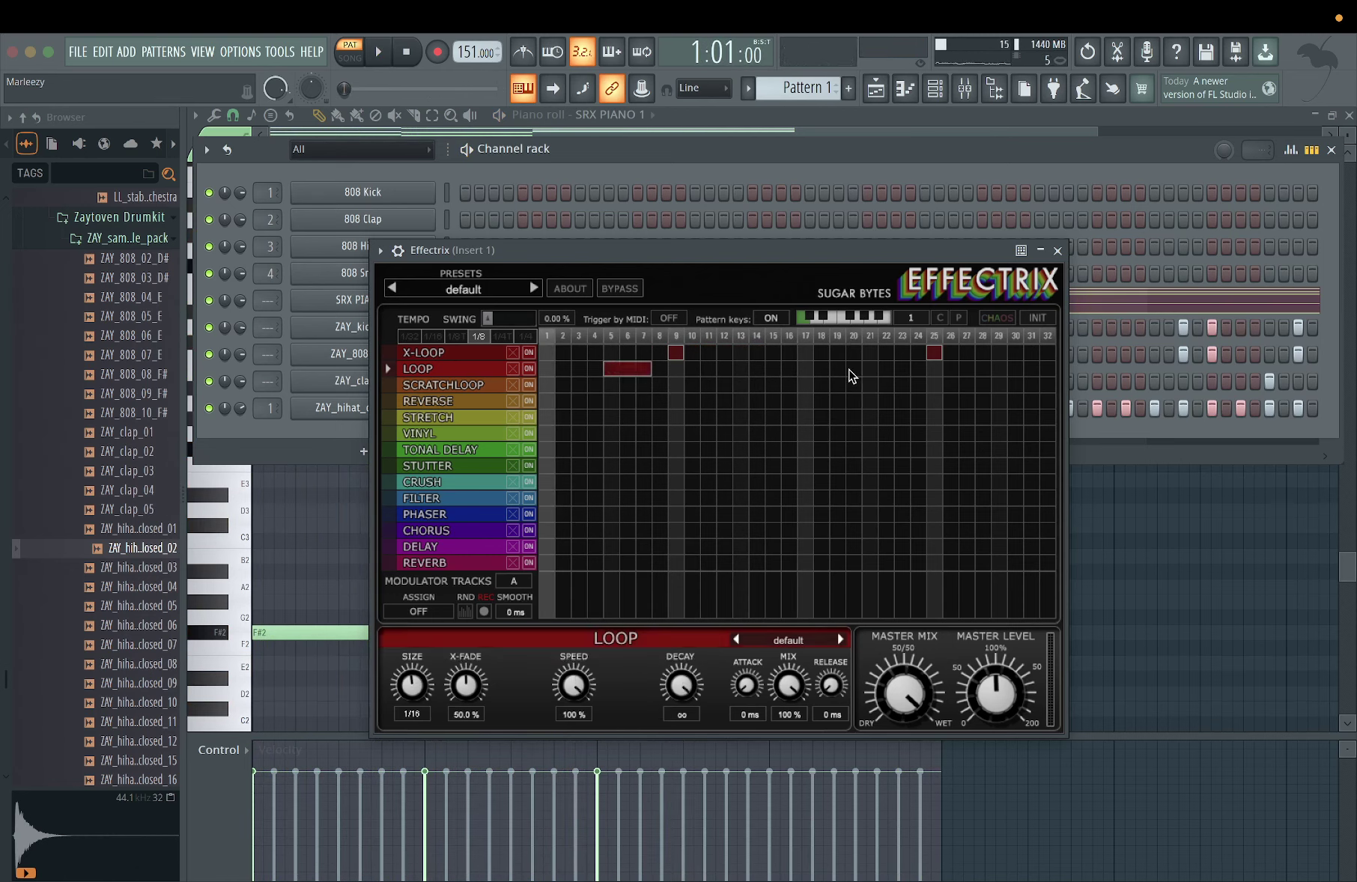
drag(831, 368, 868, 370)
key(space)
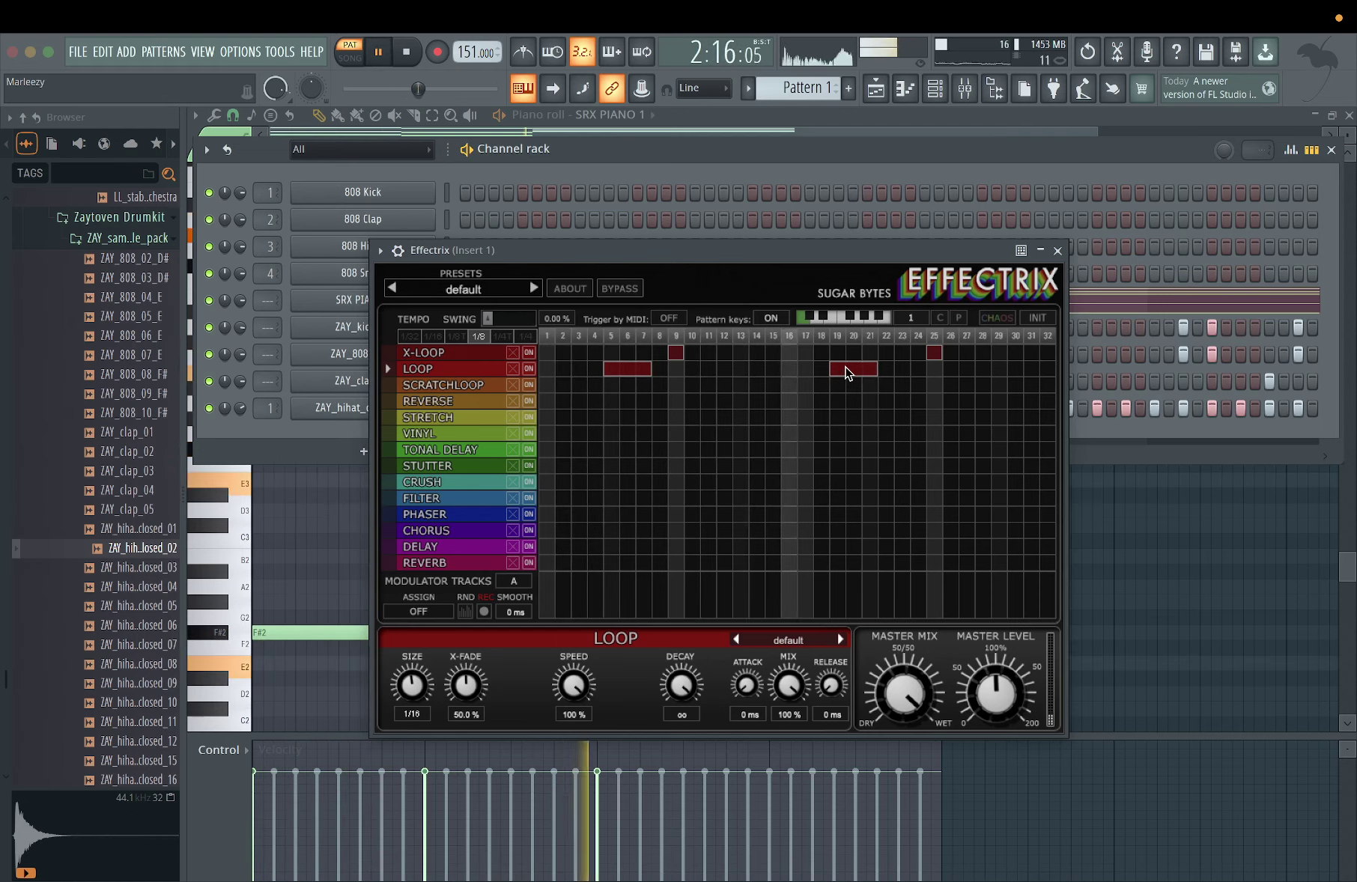
- Move the second LOOP block to start at 21, shorten the first, and add an X-LOOP hit at 31
drag(845, 366, 893, 371)
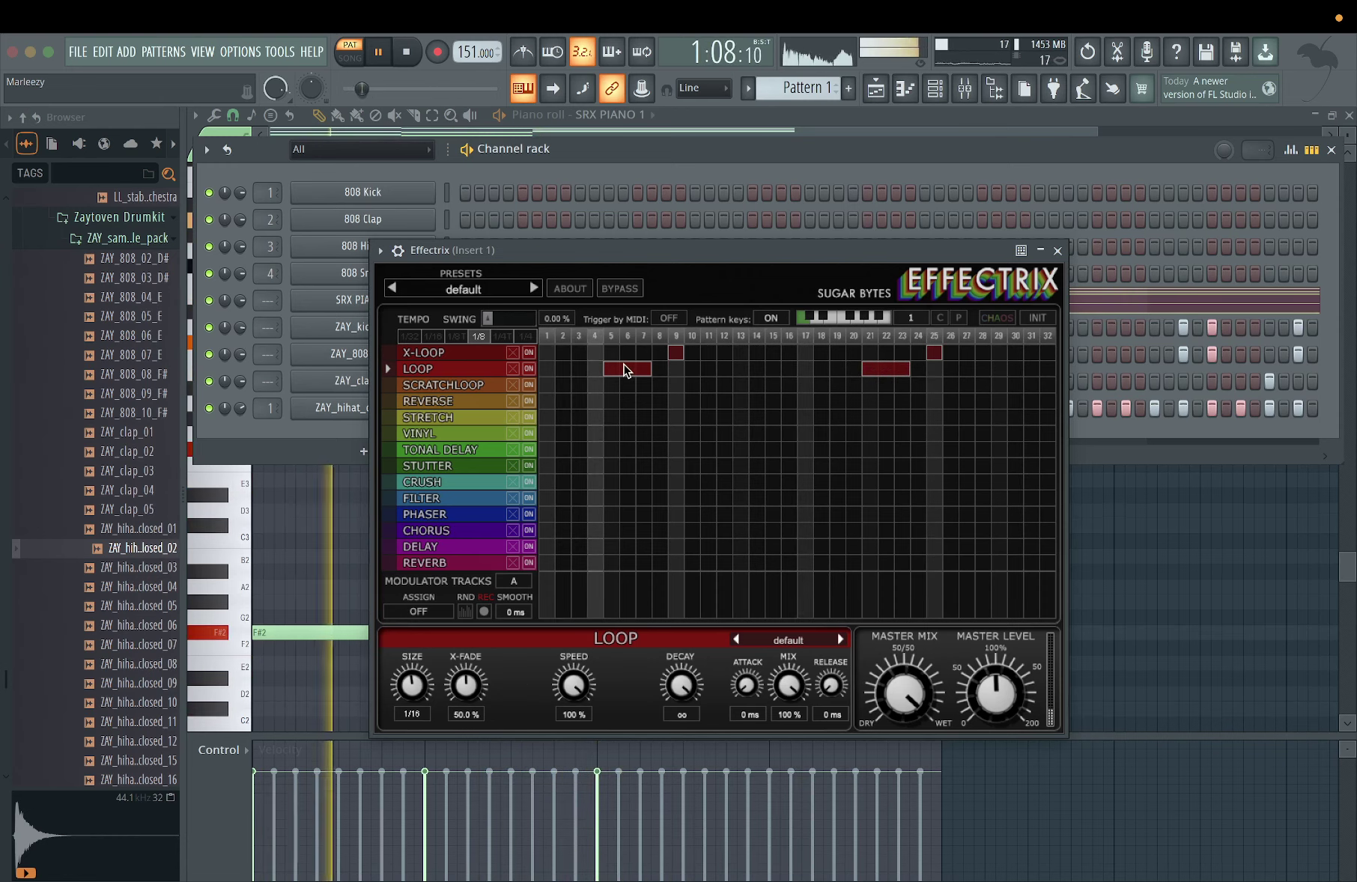
drag(623, 364, 633, 372)
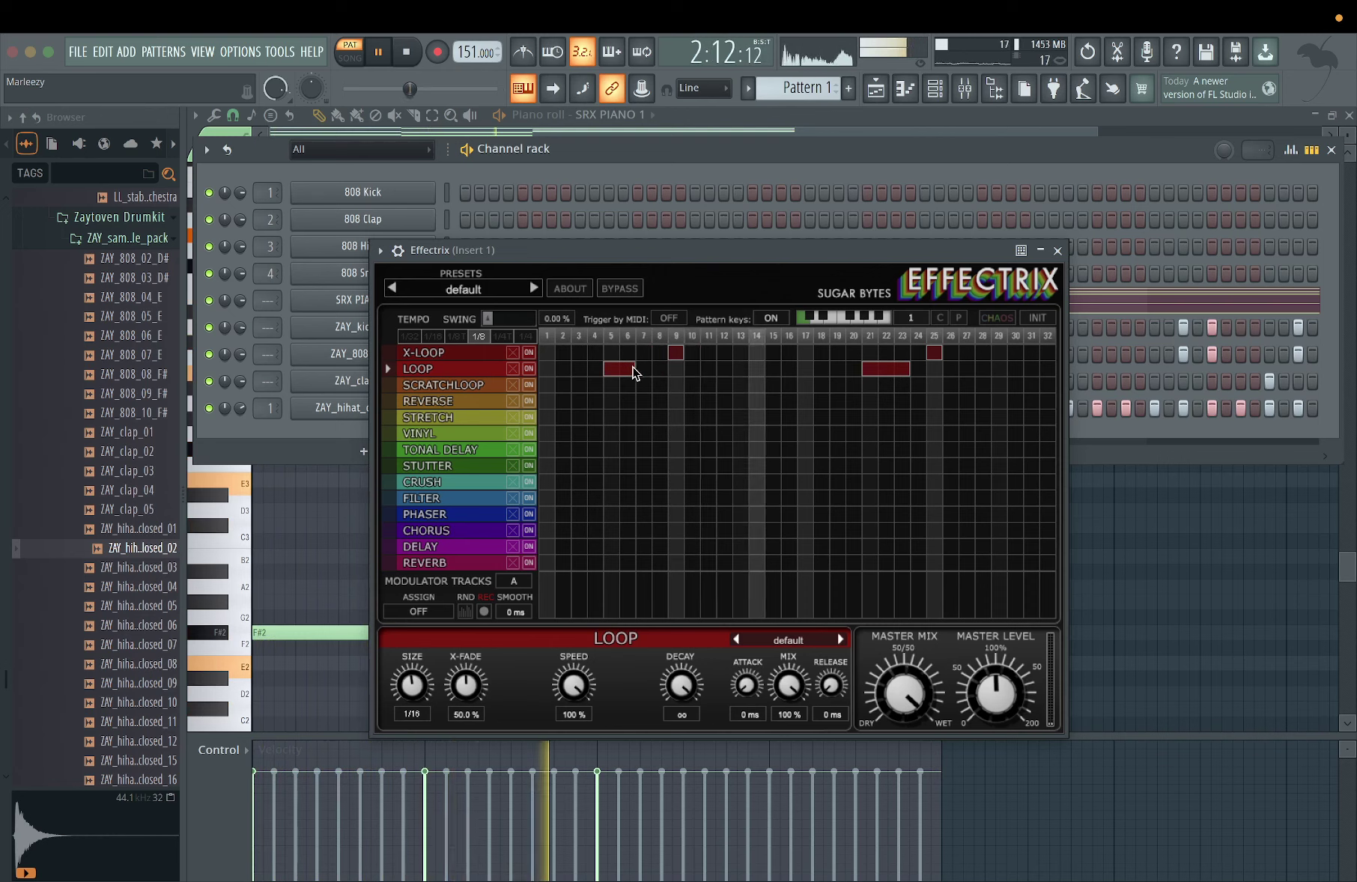
click(1026, 352)
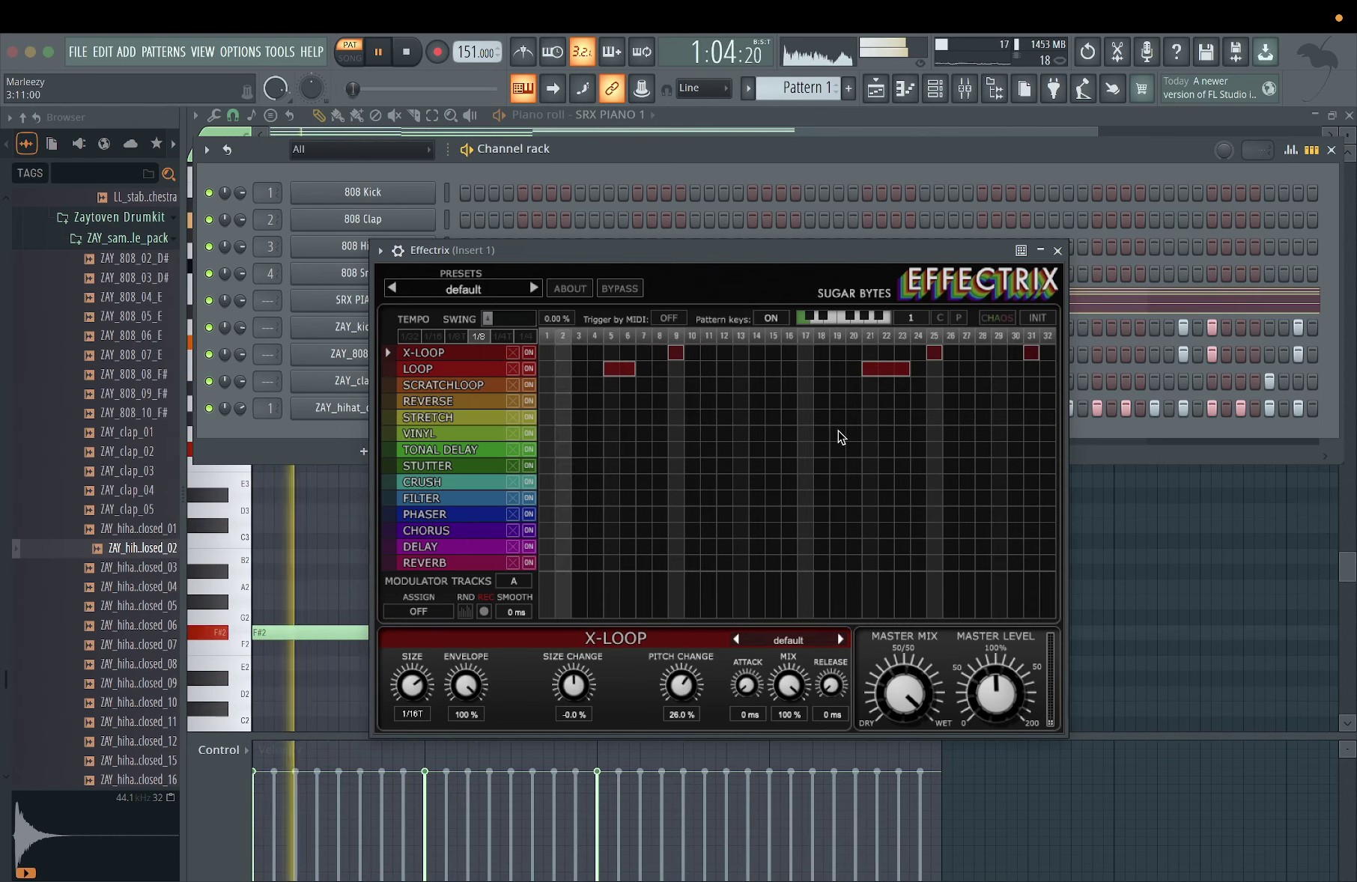
- Draw REVERSE blocks at steps 12–13 and 27–28, then replay the pattern
mouse_move(721, 401)
mouse_down()
mouse_move(760, 401)
mouse_move(739, 406)
mouse_up()
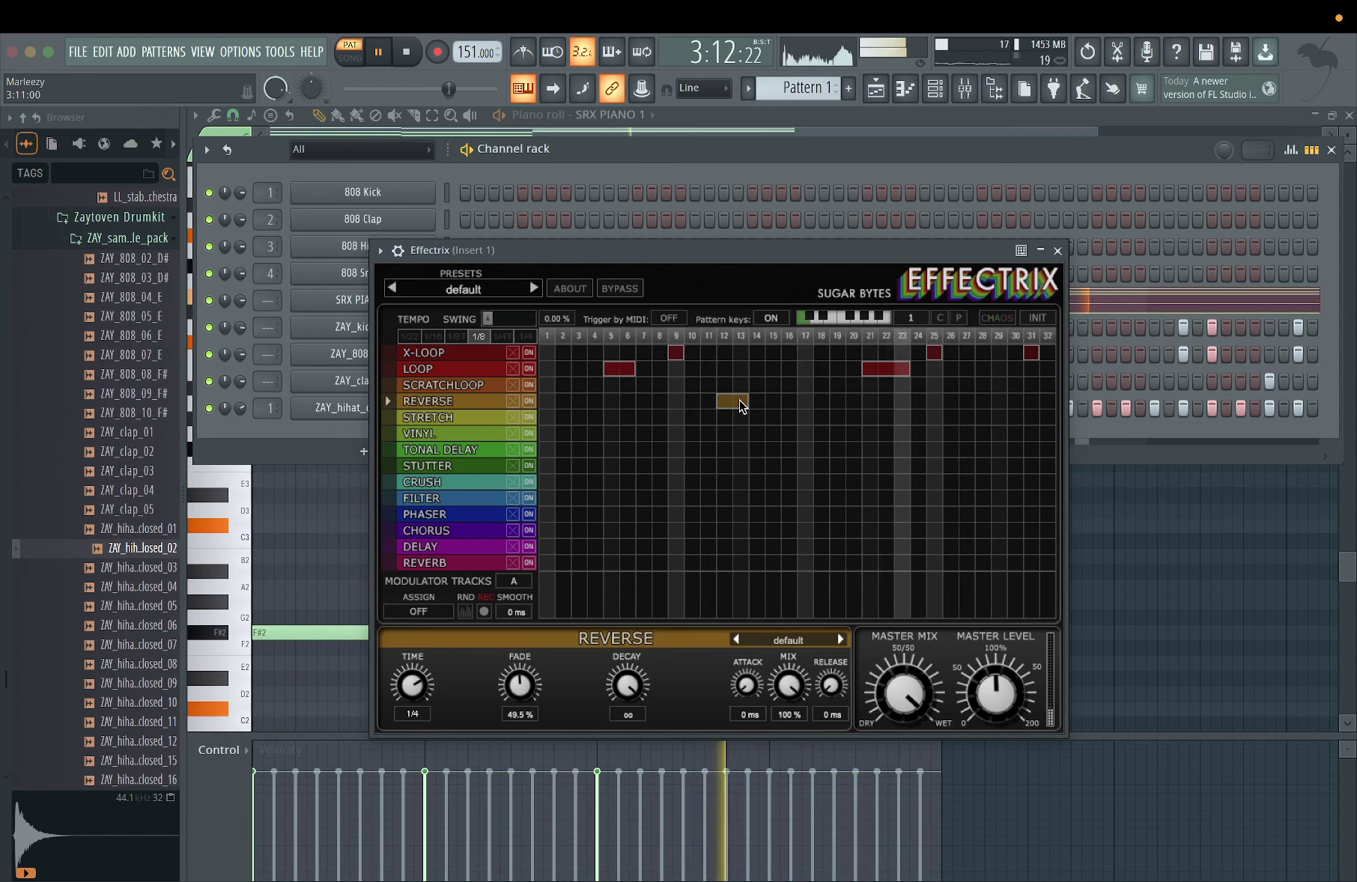
drag(969, 403, 983, 398)
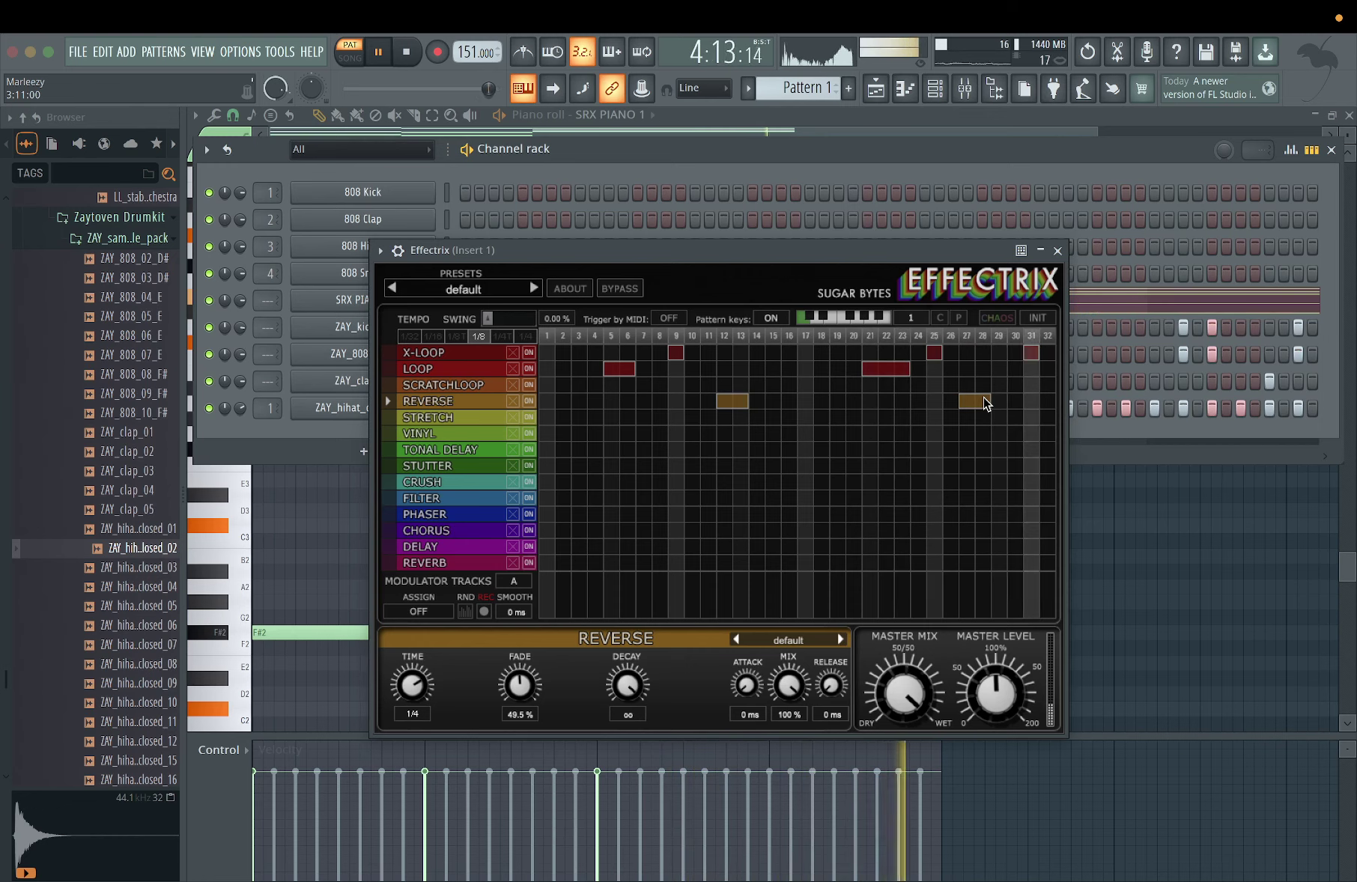
key(space)
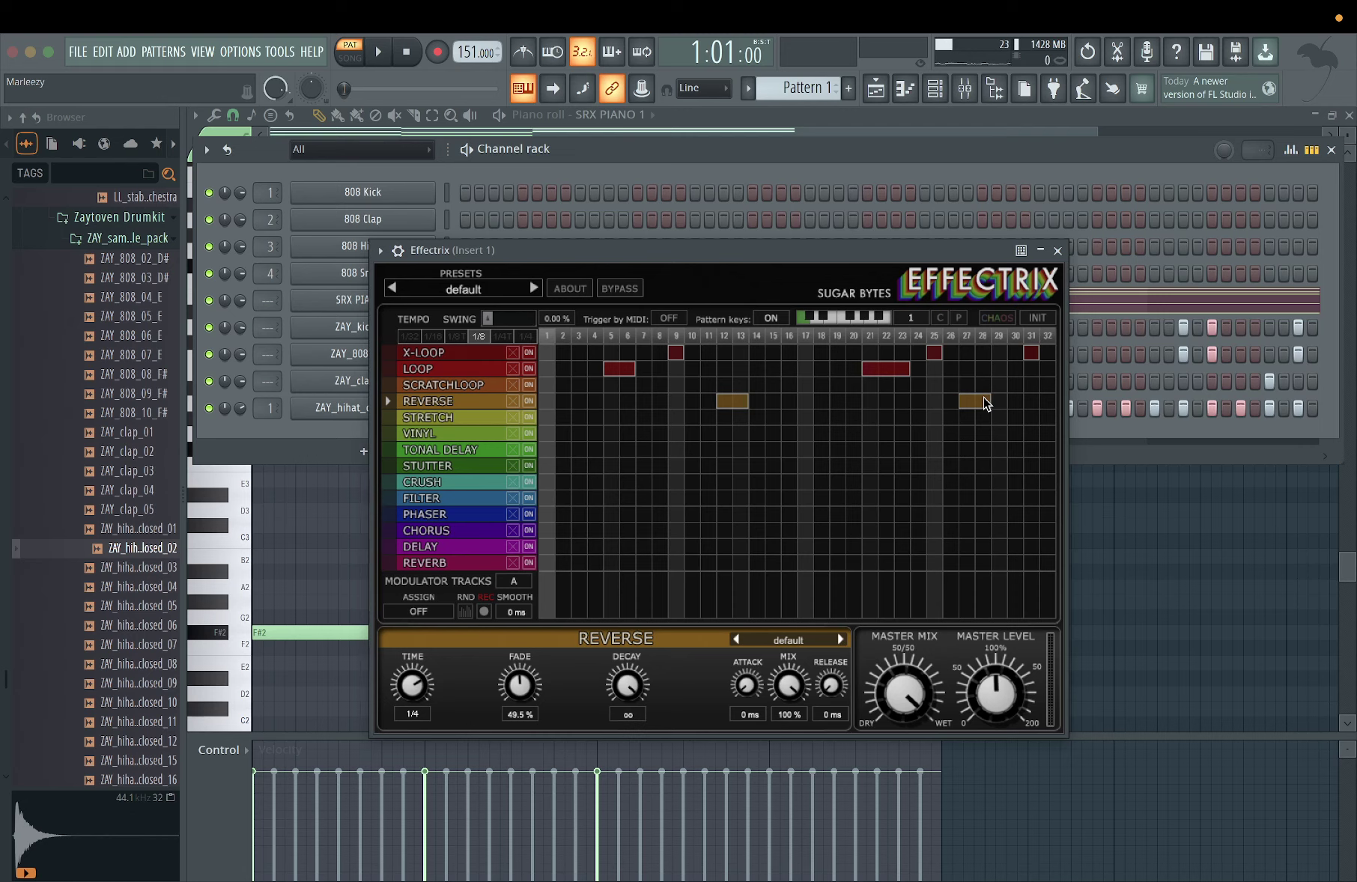
key(space)
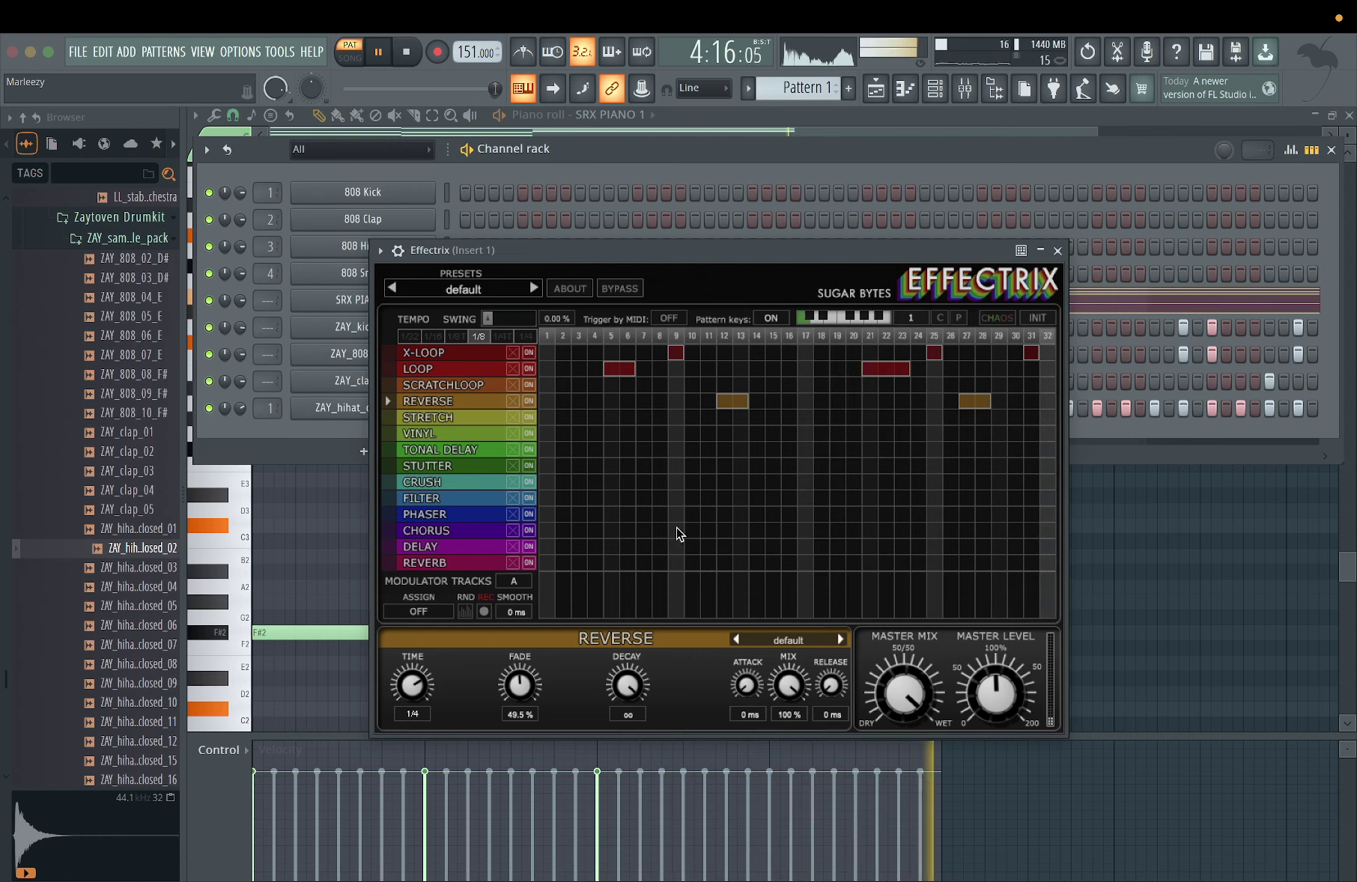
- Draw a REVERB block in the Effectrix sequence and play to audition it
key(space)
drag(550, 570, 694, 563)
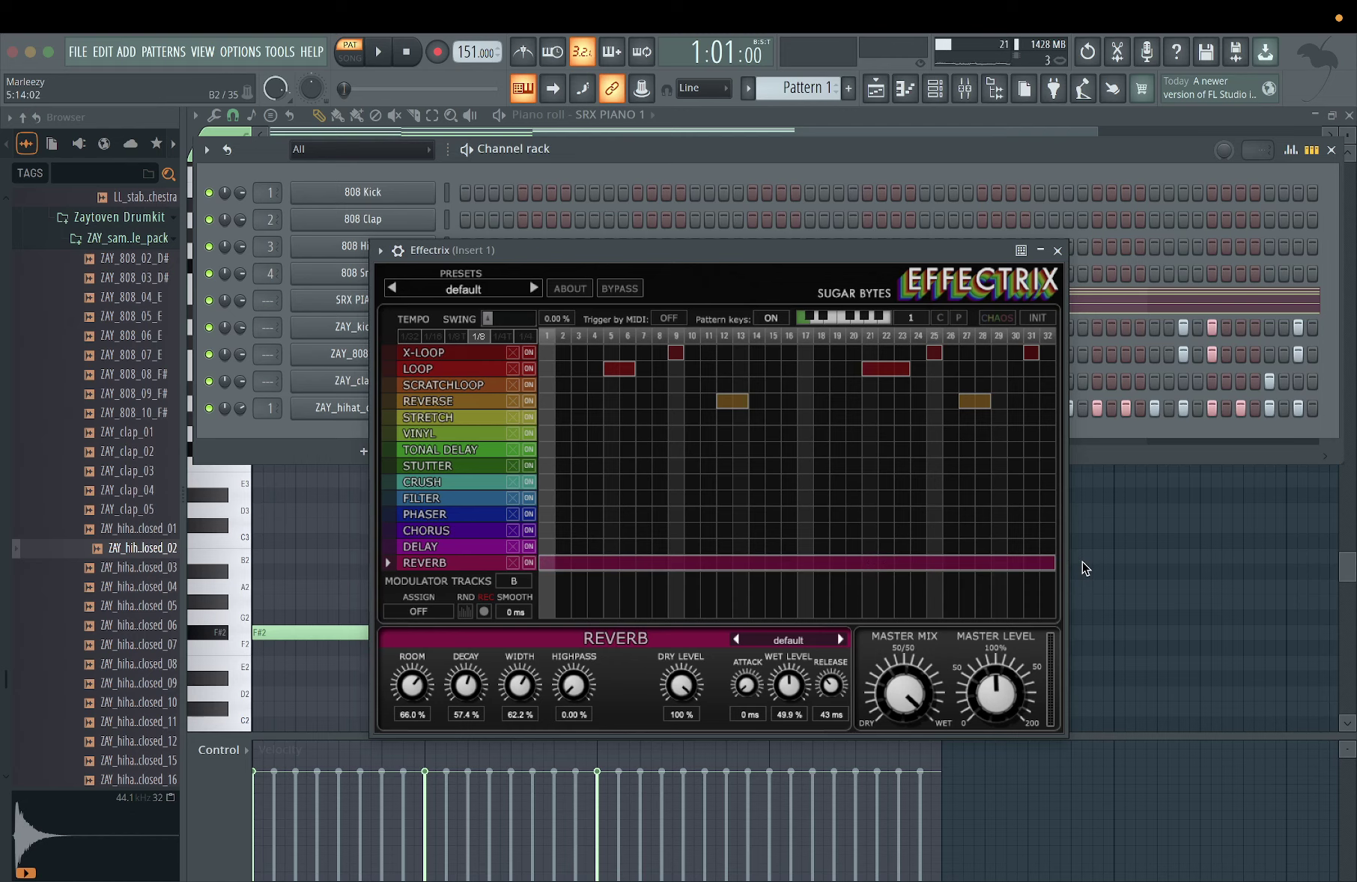
key(space)
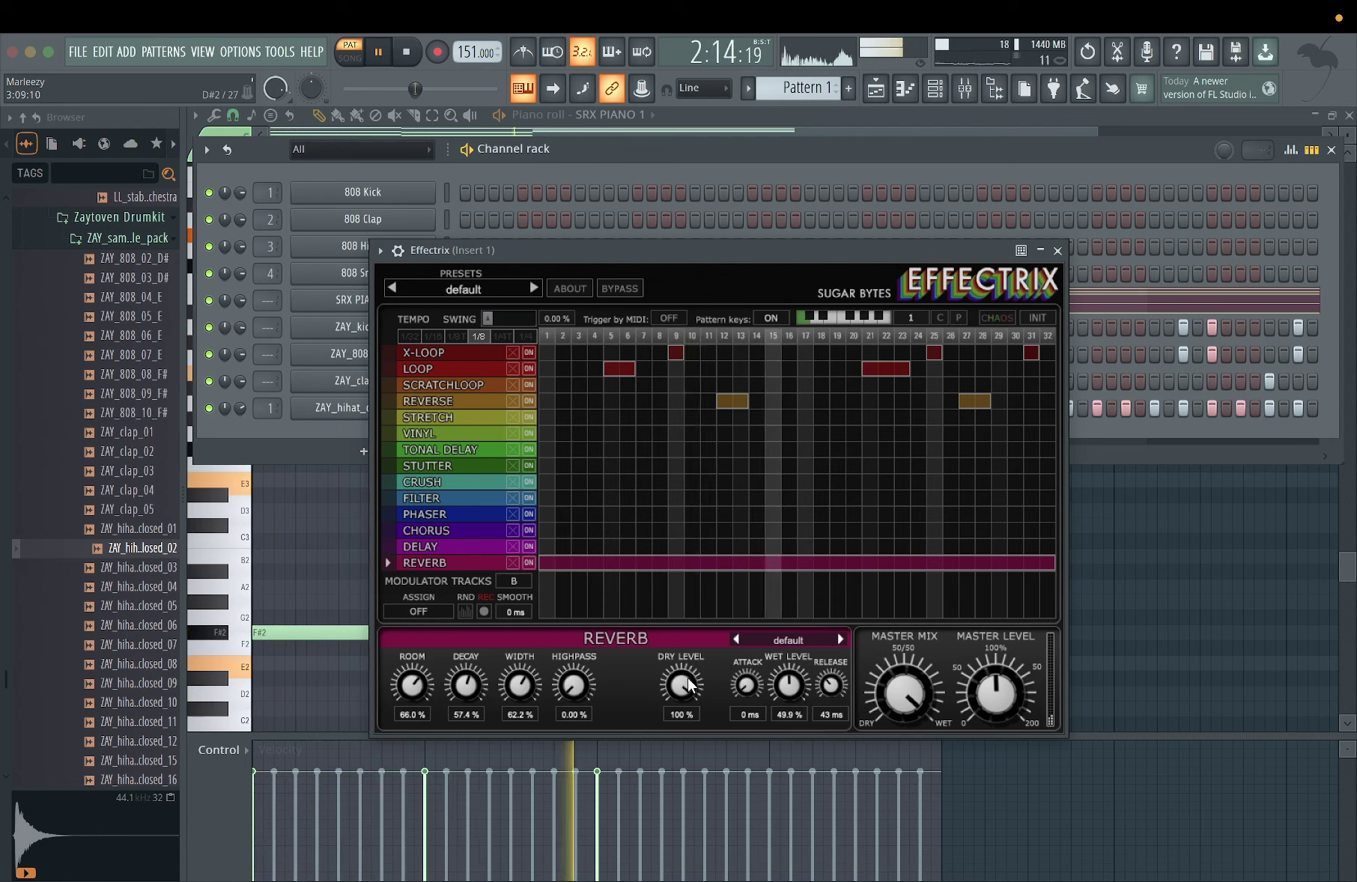
- Tune the Reverb: lower dry and wet, highpass 26%, shorter decay, width 56.7%
drag(690, 683, 670, 650)
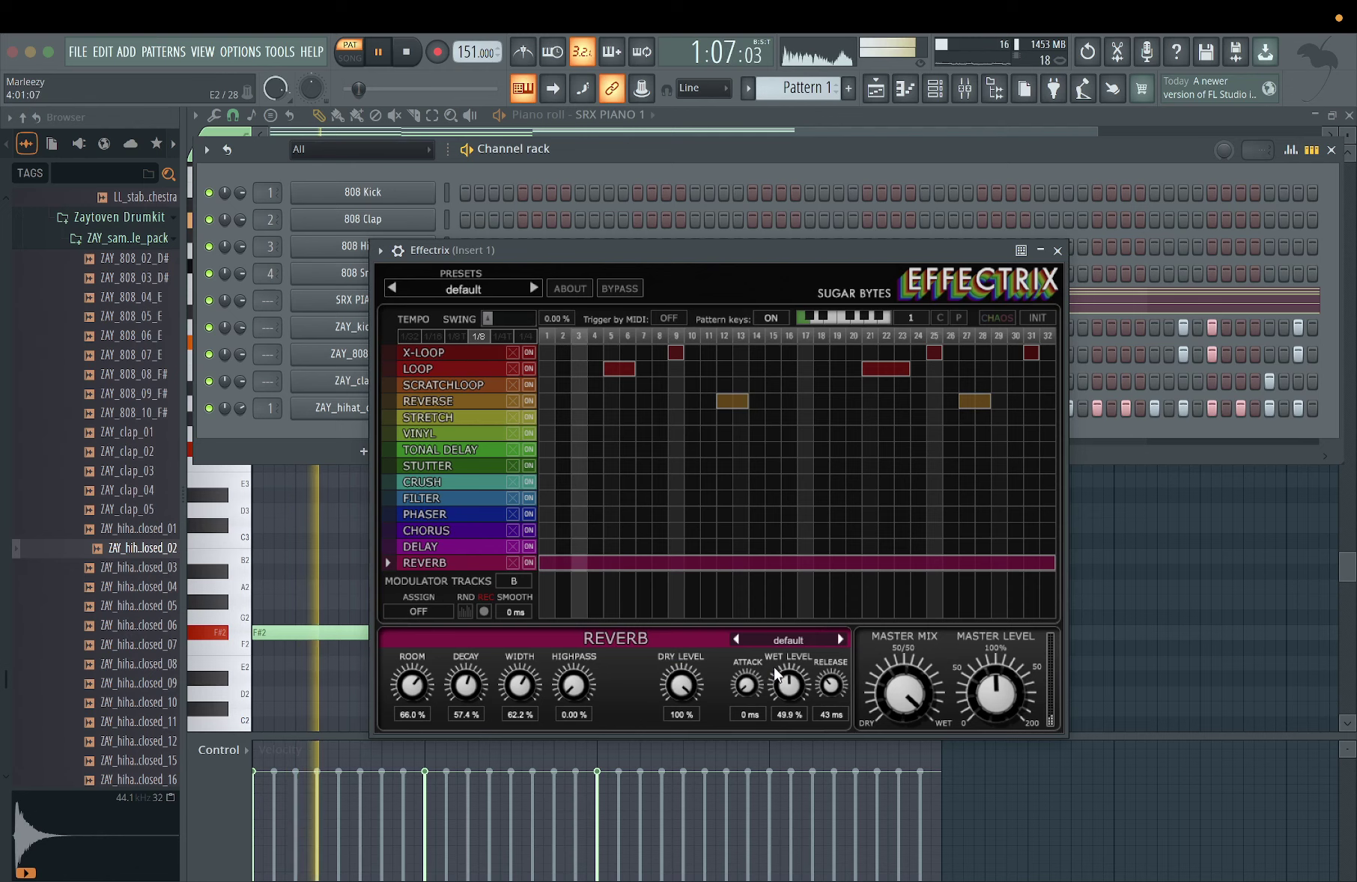
drag(789, 683, 773, 722)
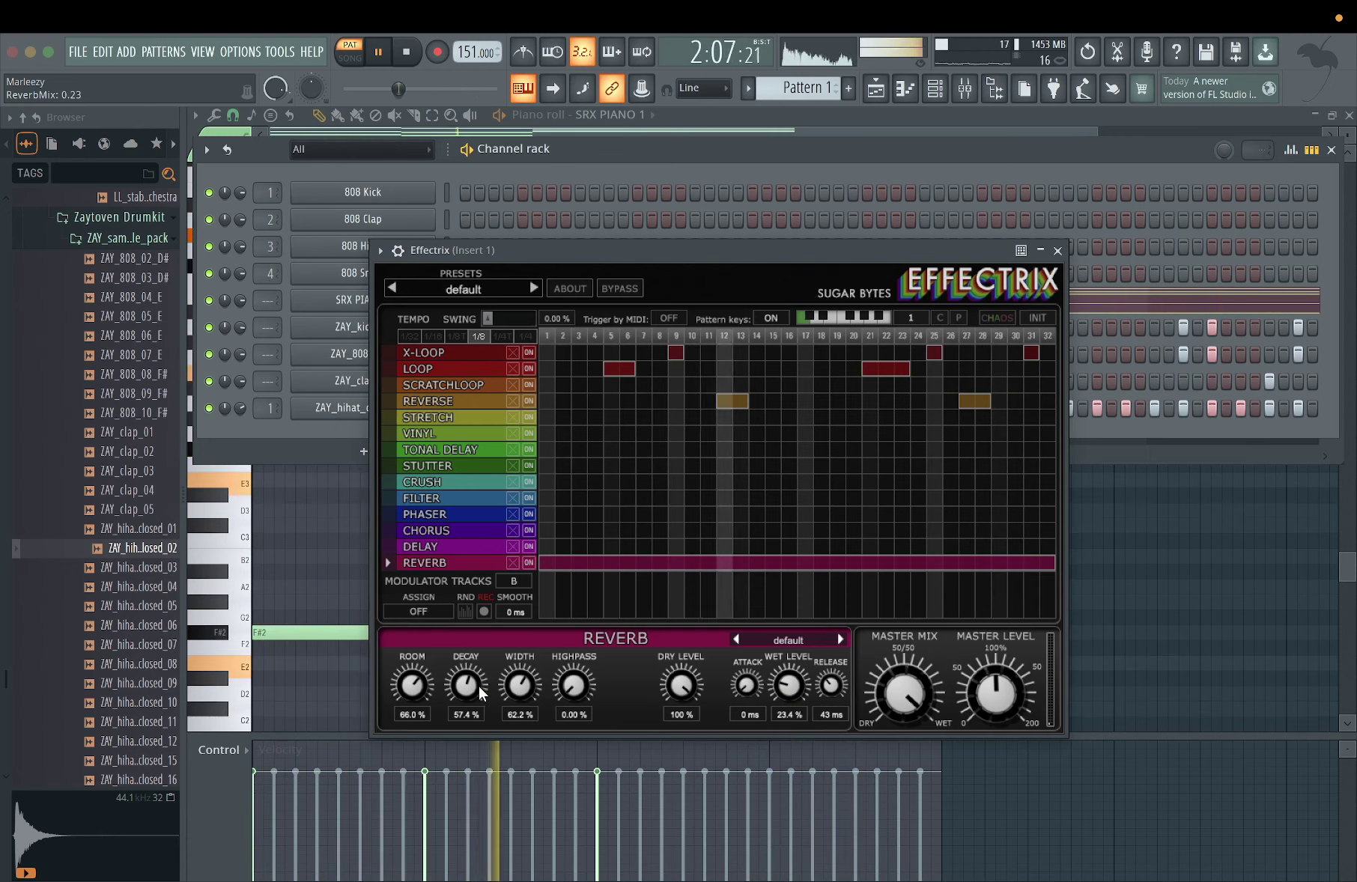
drag(519, 690, 519, 650)
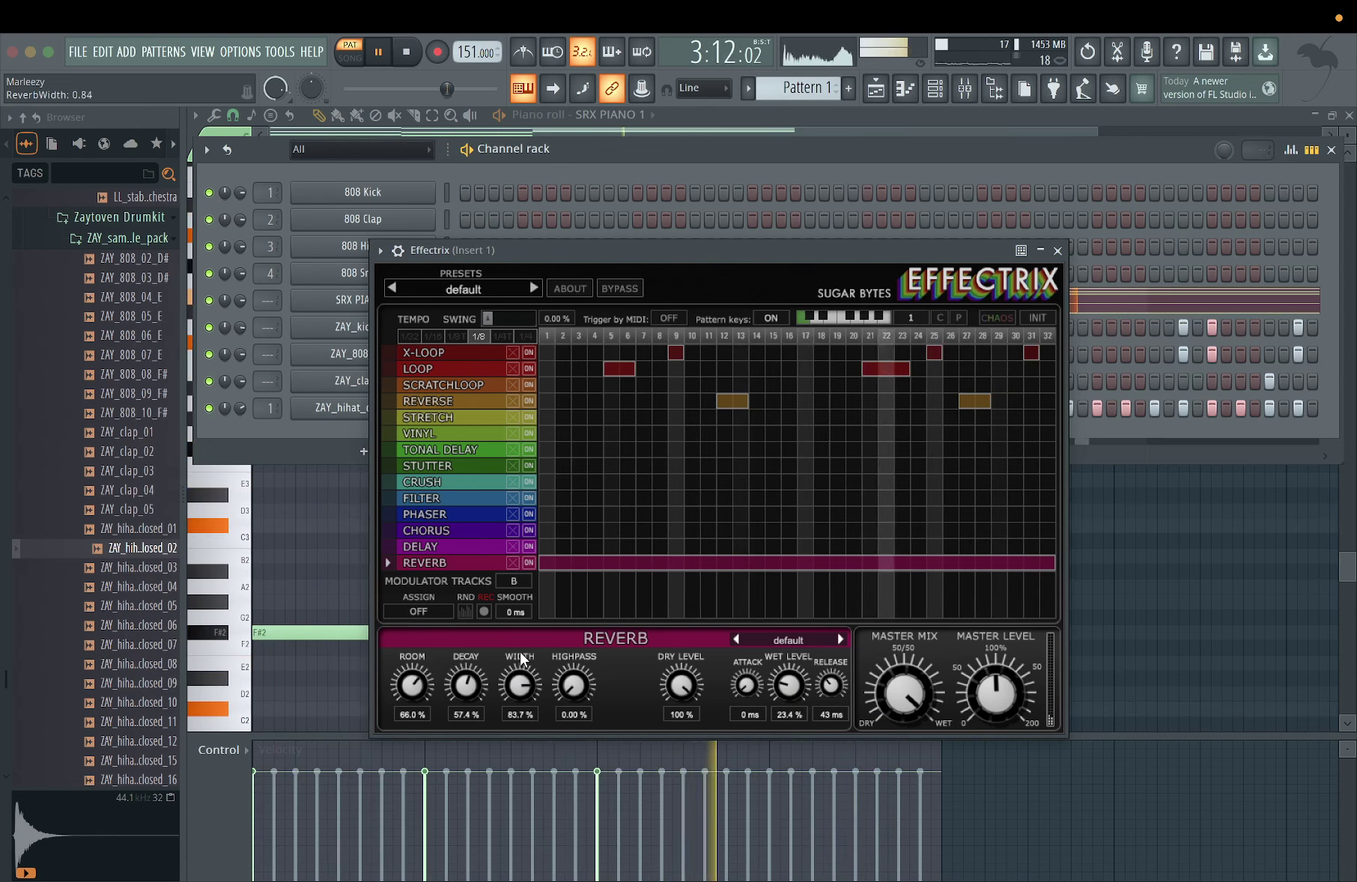
drag(585, 683, 563, 651)
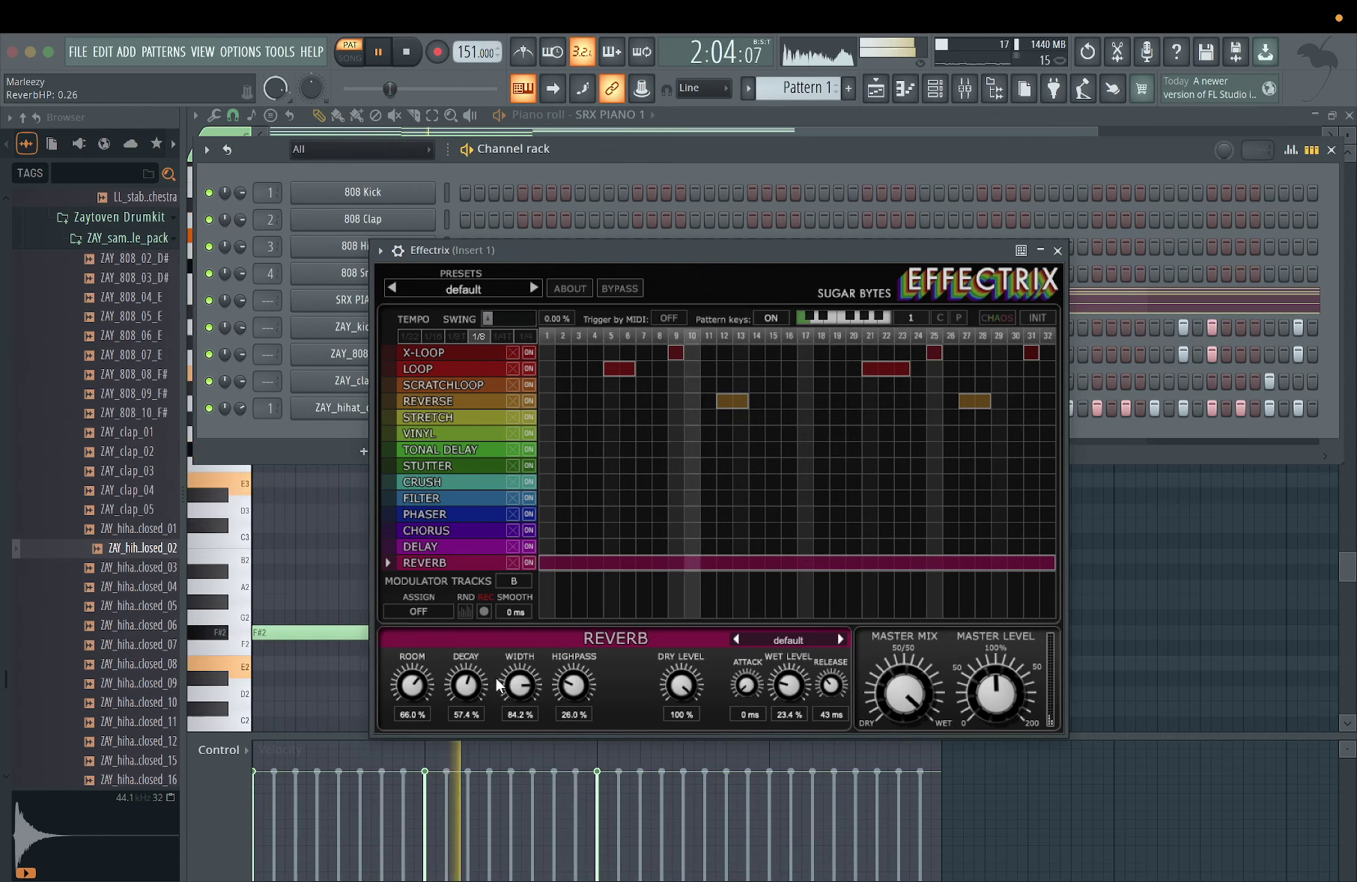
drag(465, 685, 421, 666)
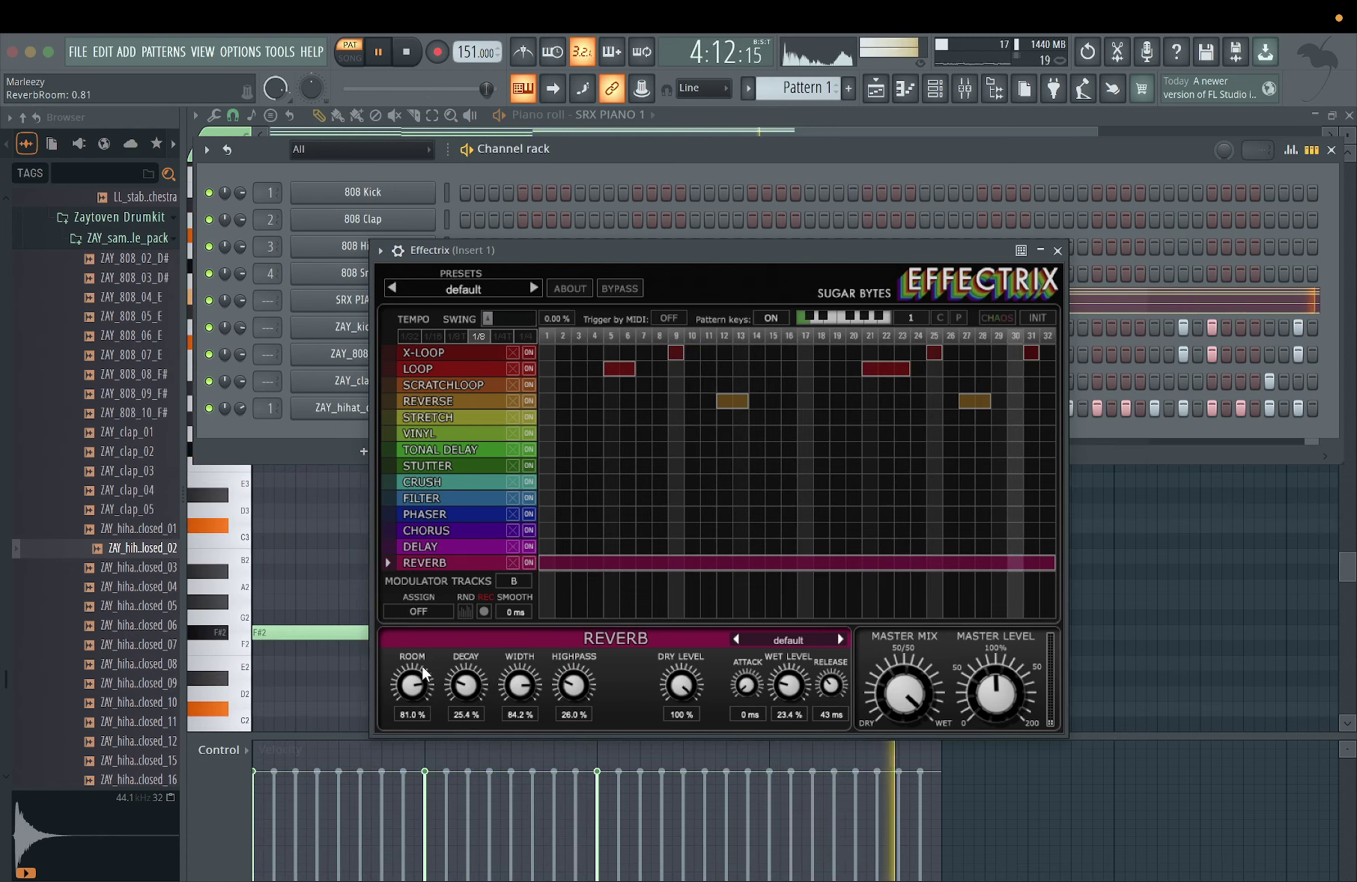
drag(515, 689, 565, 727)
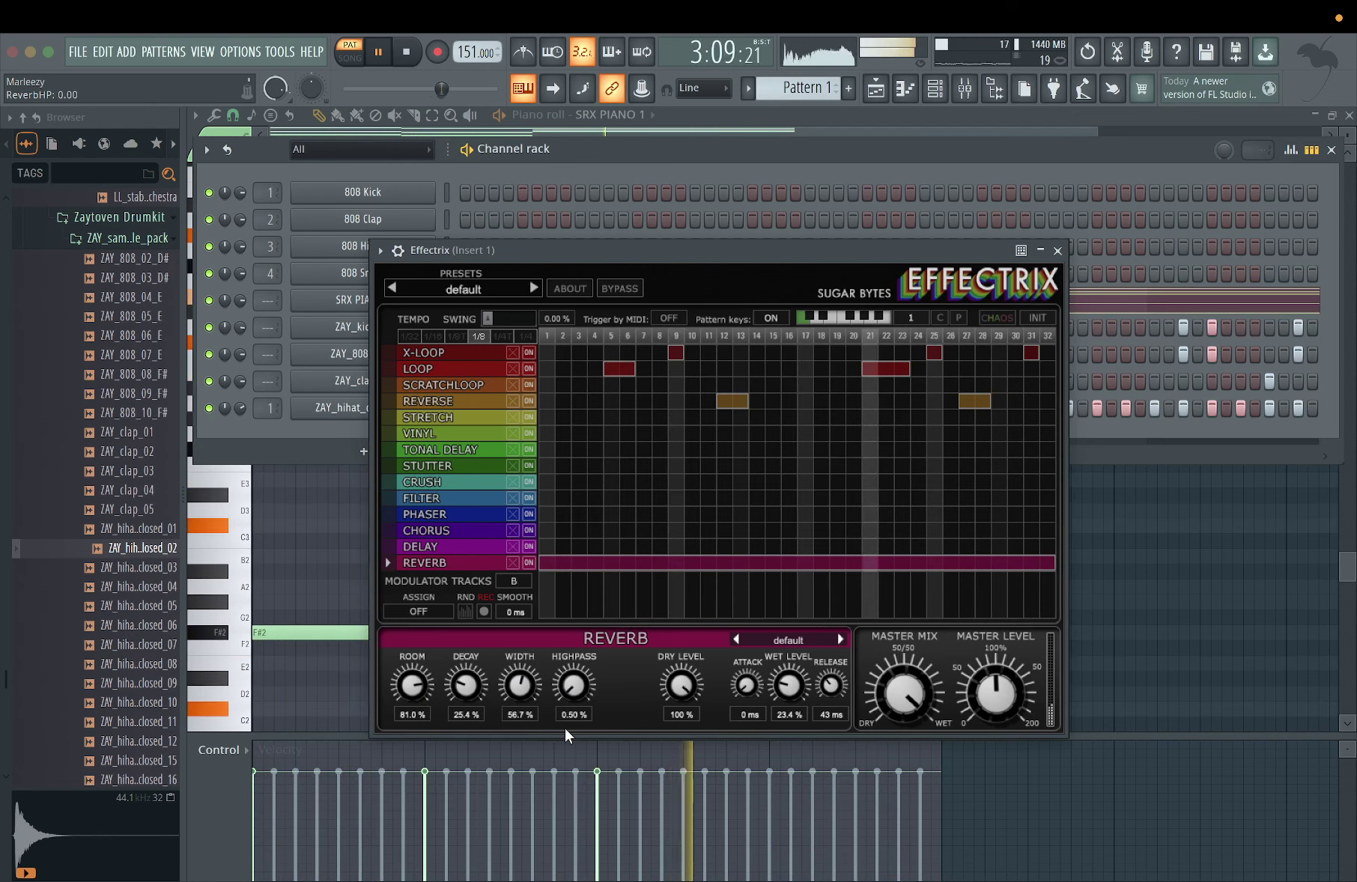
- Erase the REVERB block, briefly redraw it across the pattern, then delete it again
right_click(621, 564)
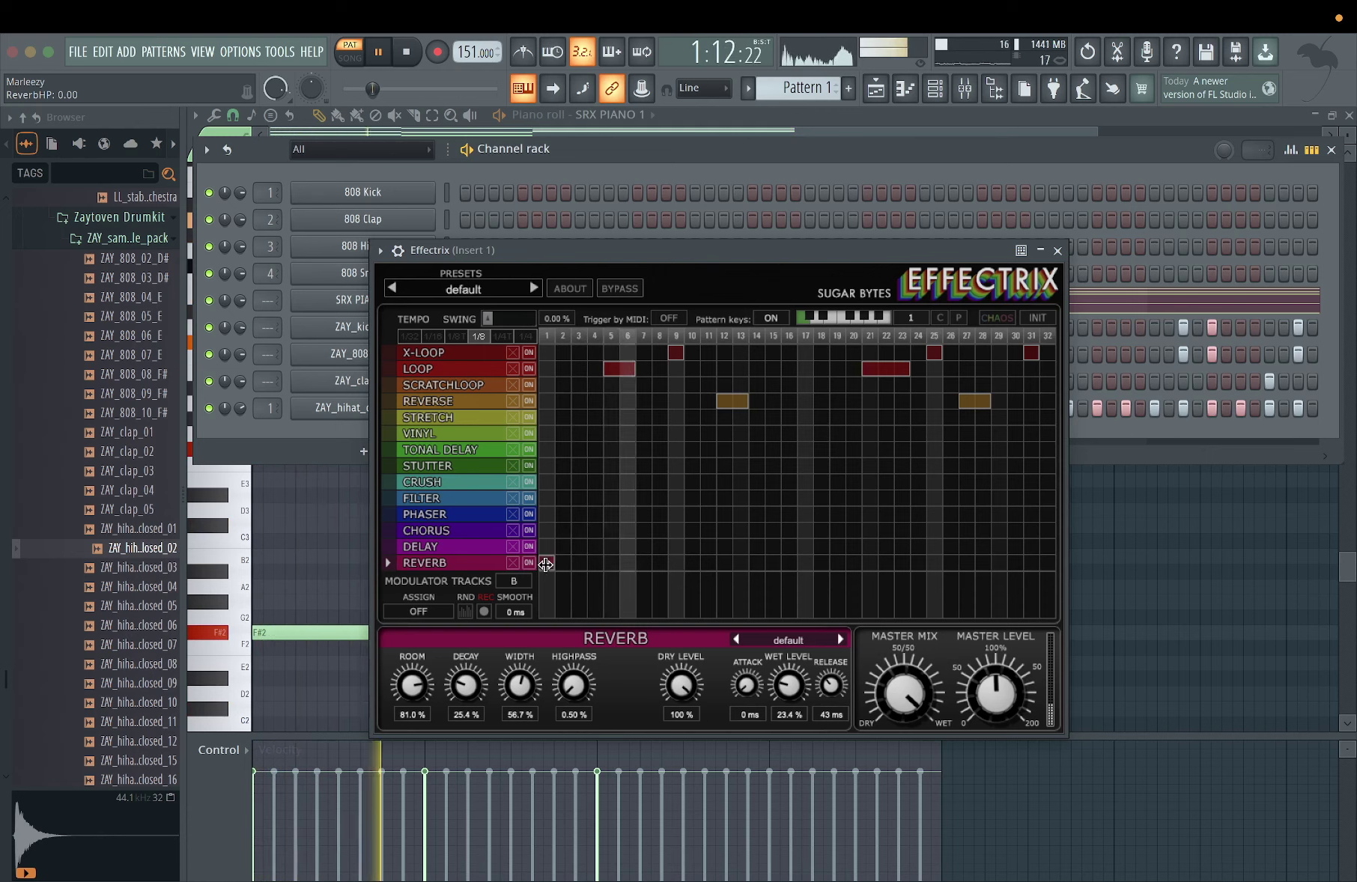
drag(545, 563, 1042, 577)
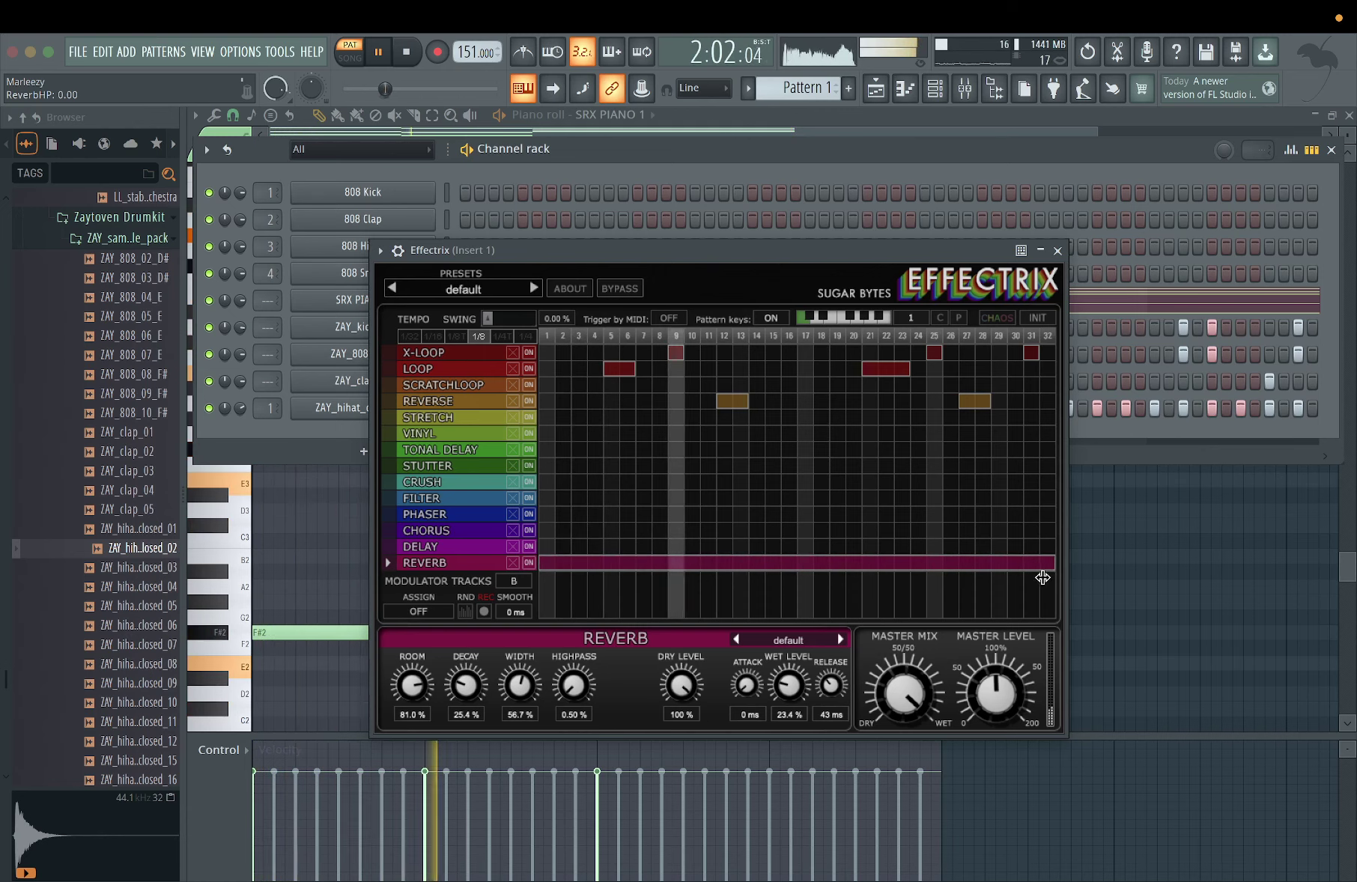
right_click(943, 563)
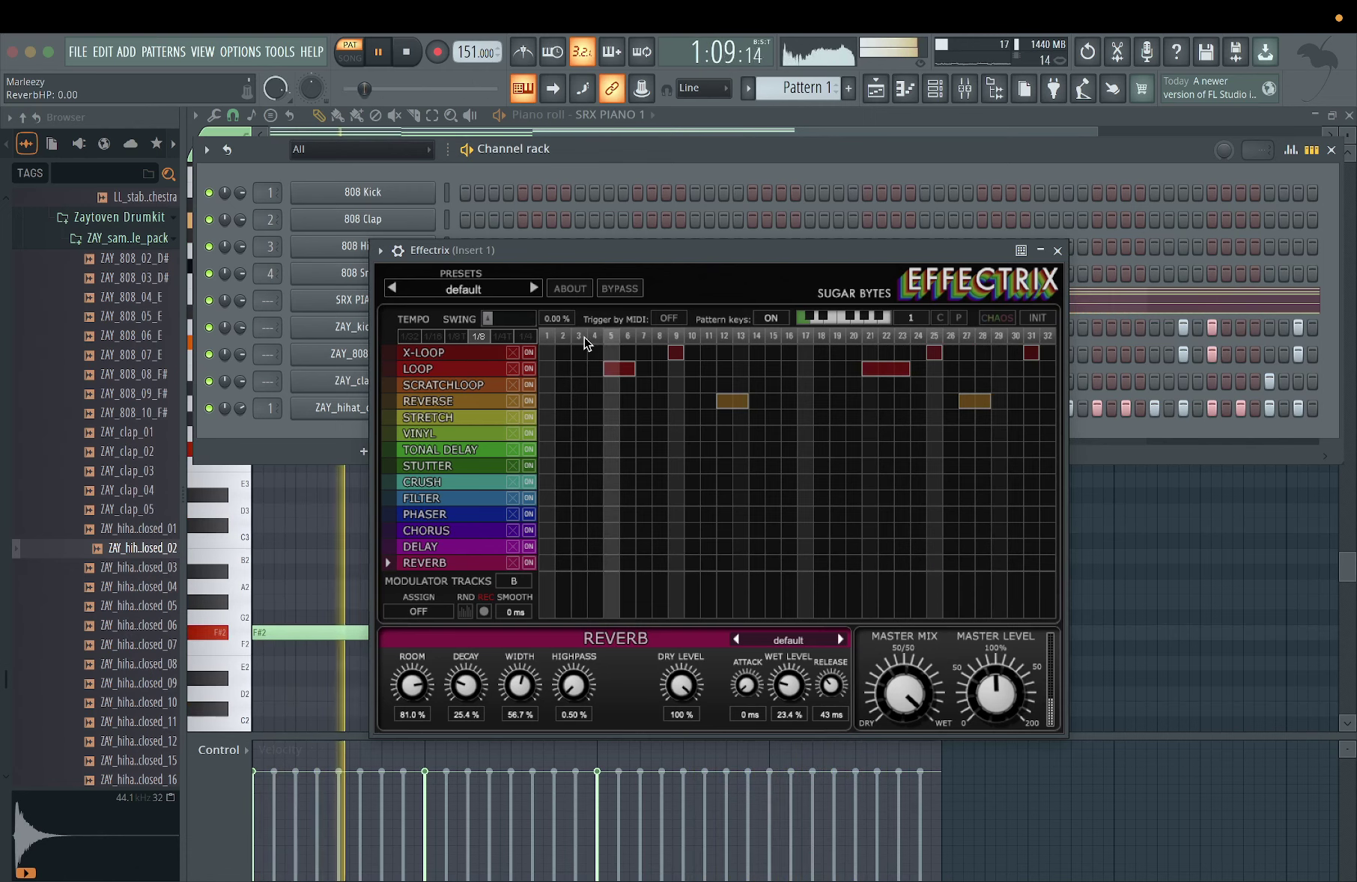
key(space)
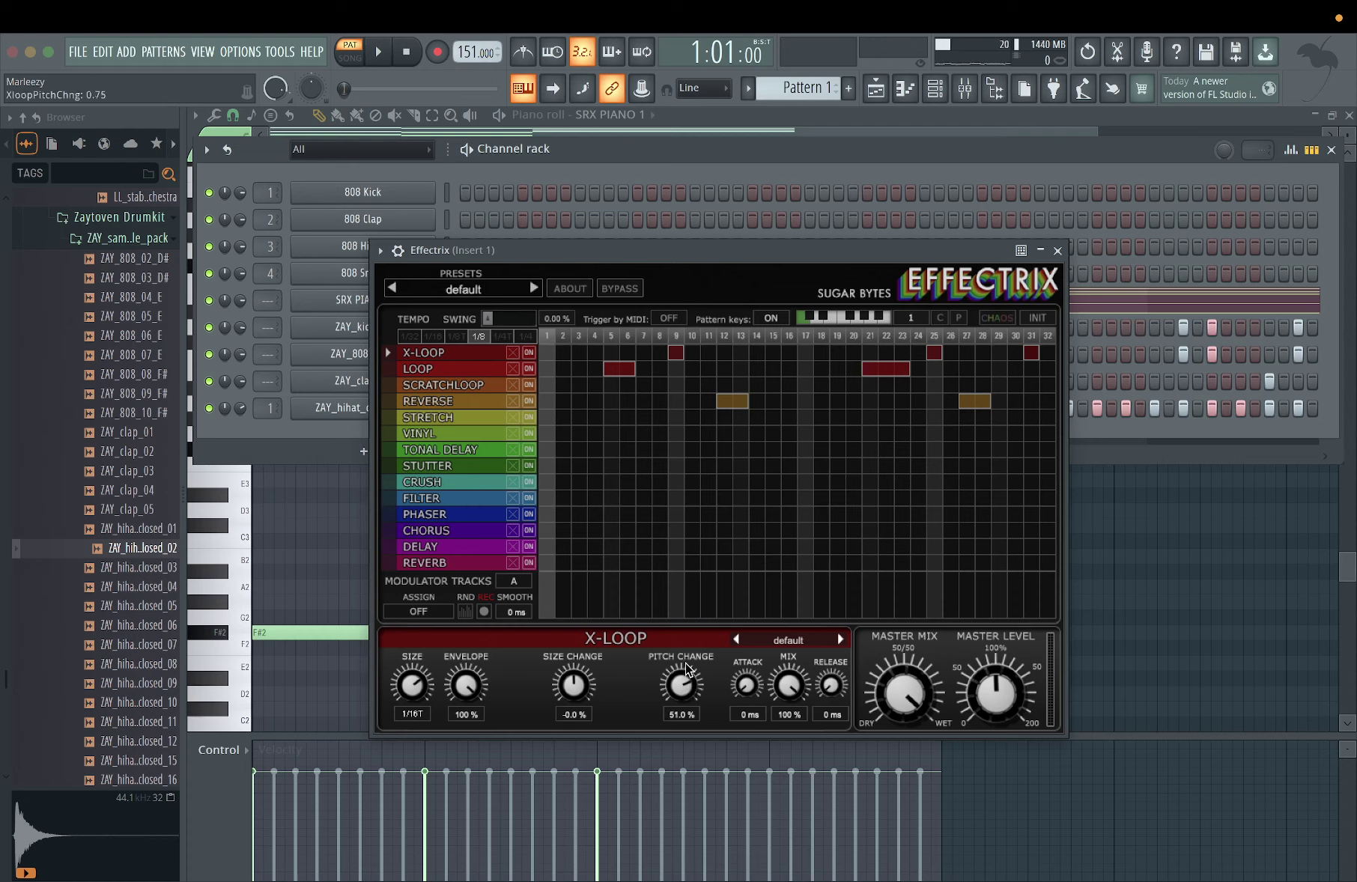
key(space)
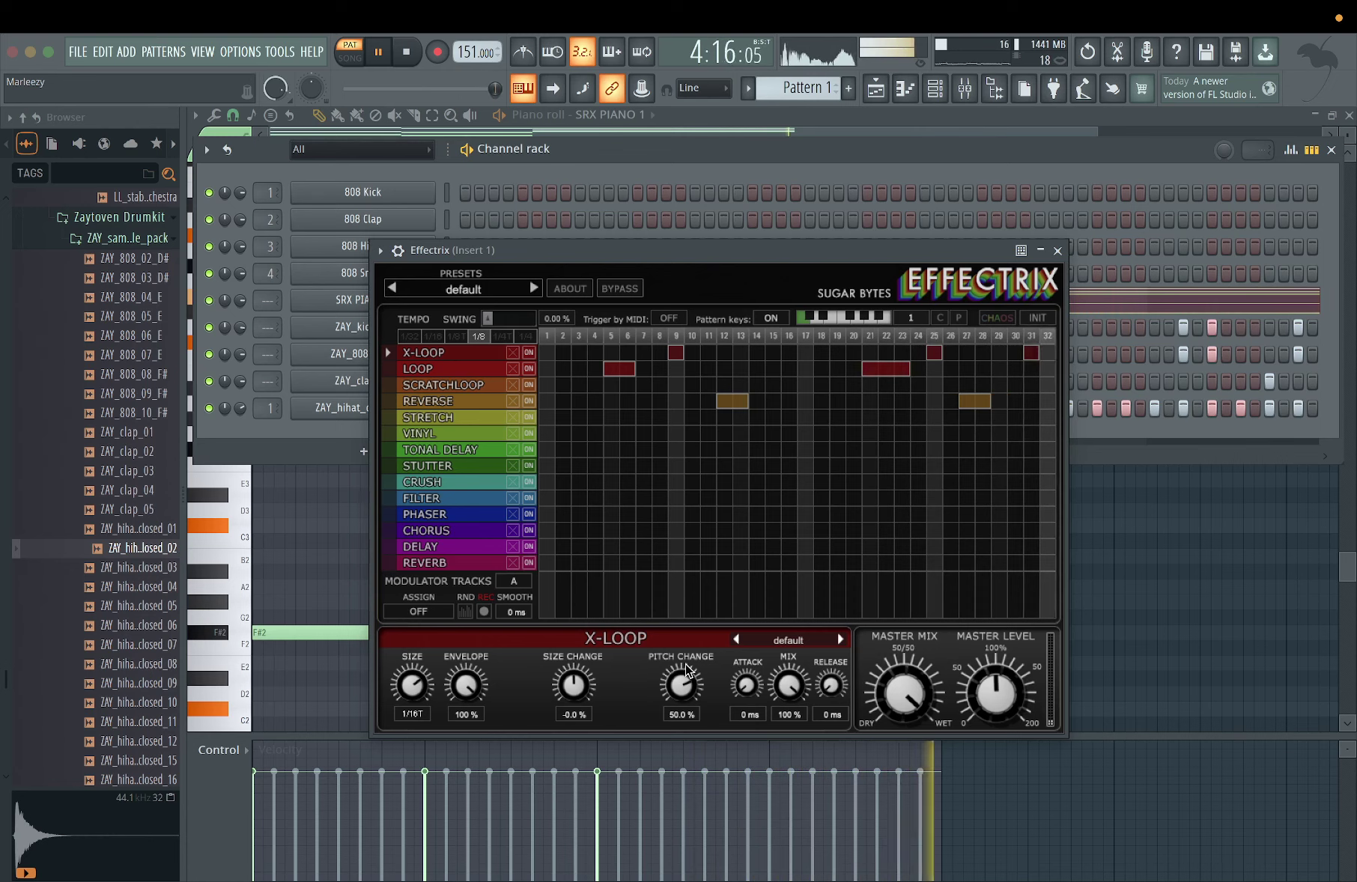
key(space)
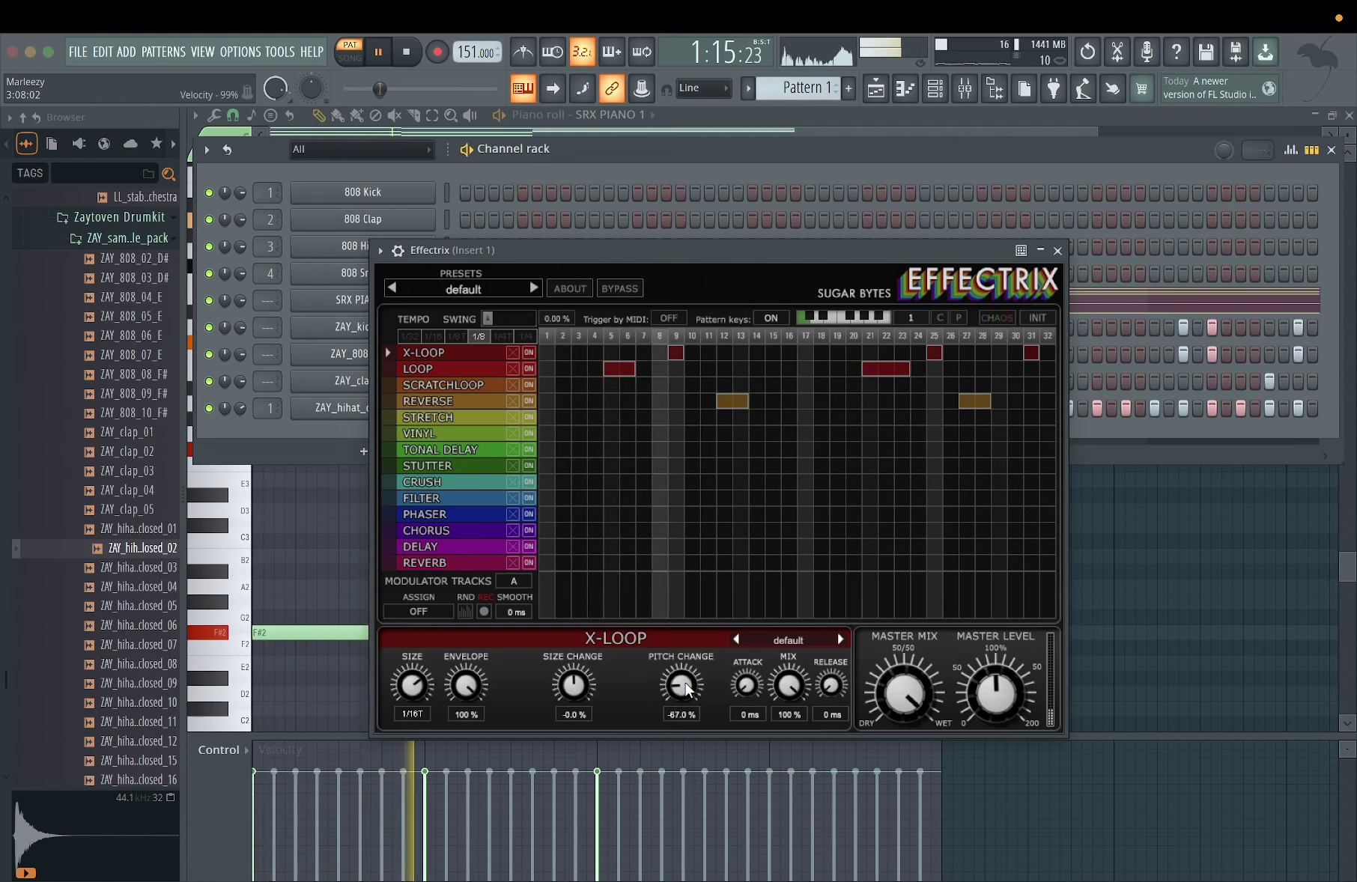
- Lengthen the X-LOOP hits at steps 9 and 25 to two steps; set pitch change to -56%
drag(686, 689, 679, 654)
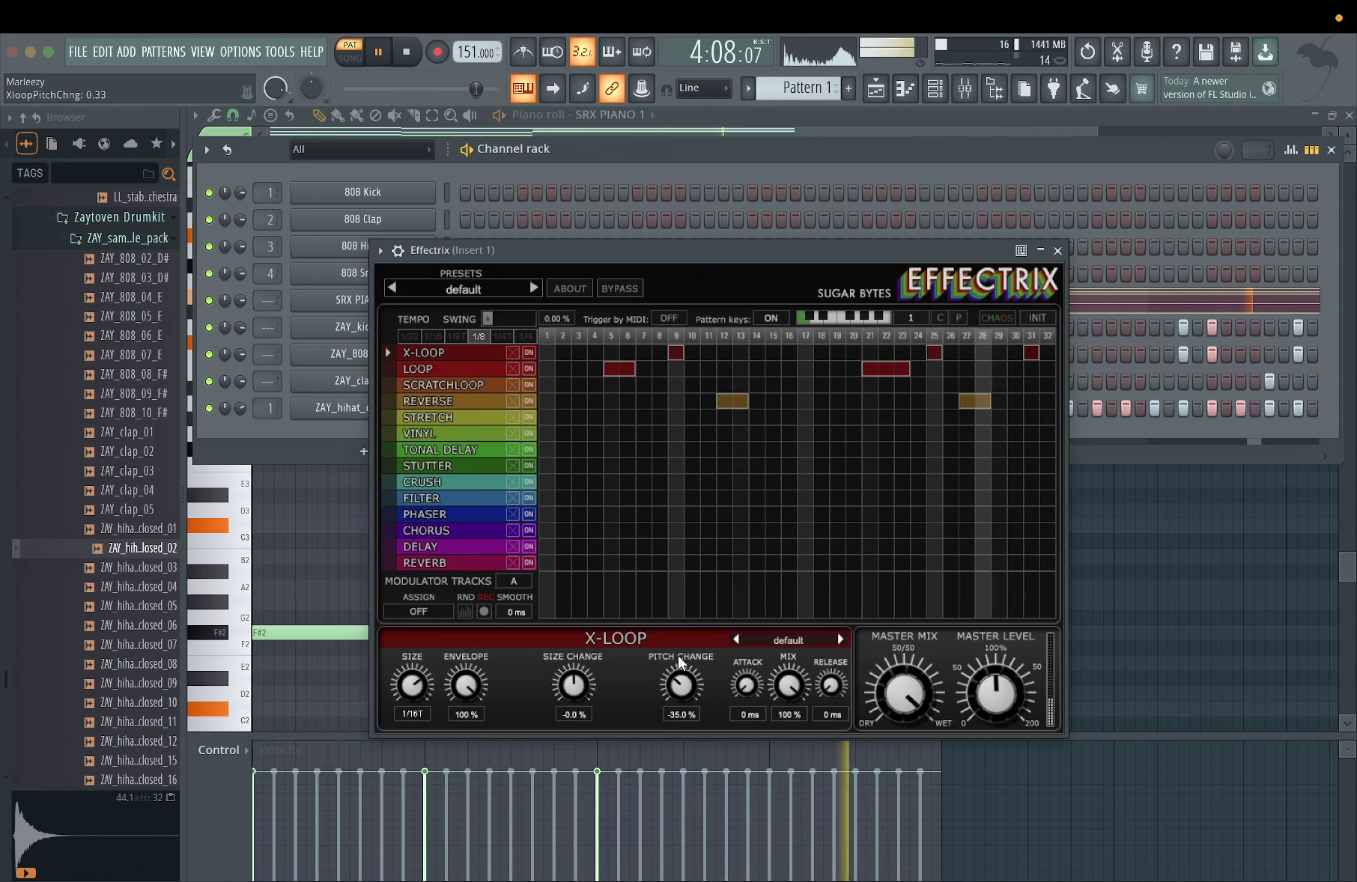
drag(678, 656, 678, 733)
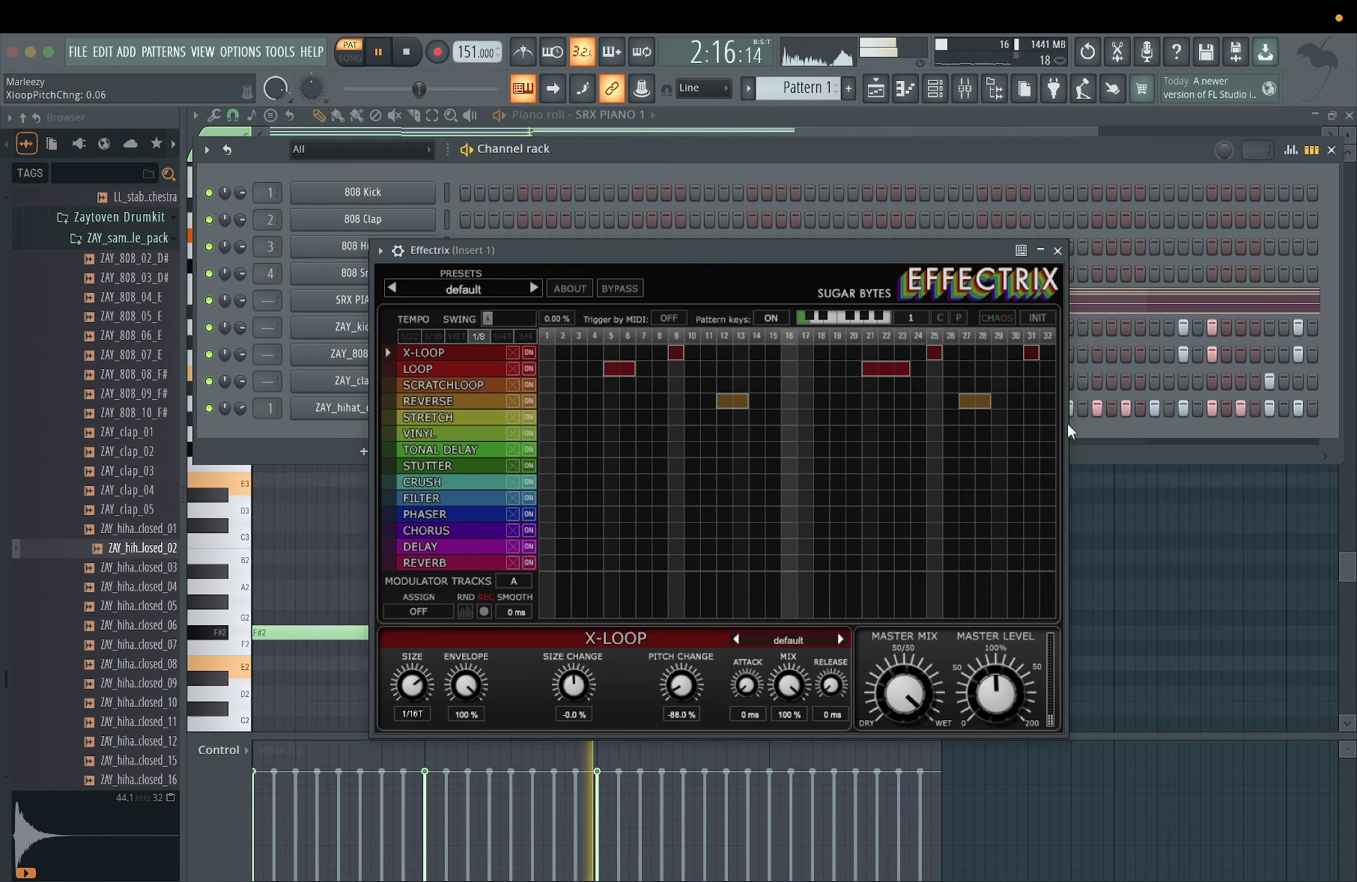
drag(945, 357, 959, 353)
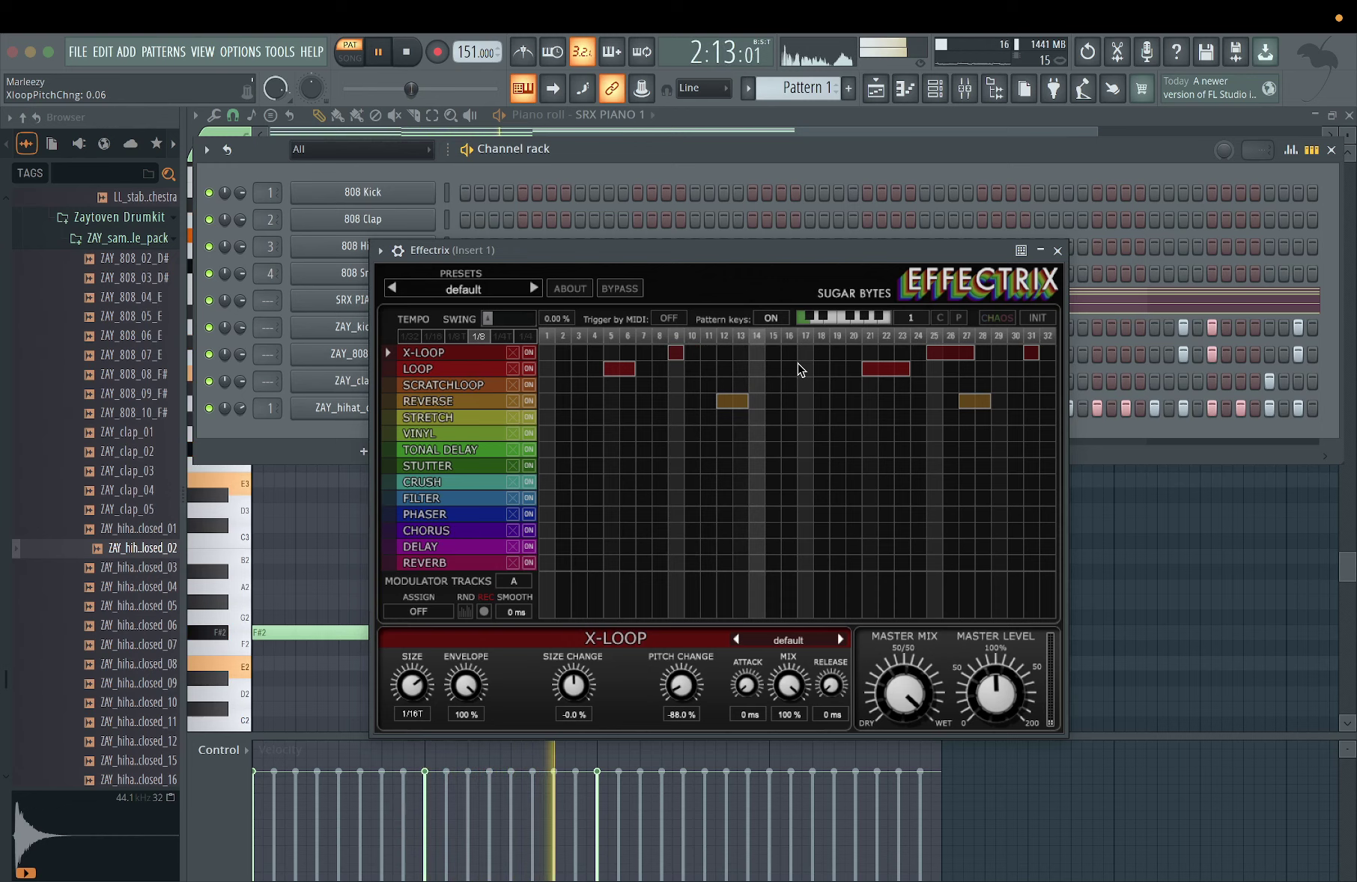
drag(683, 353, 692, 359)
key(space)
key(space)
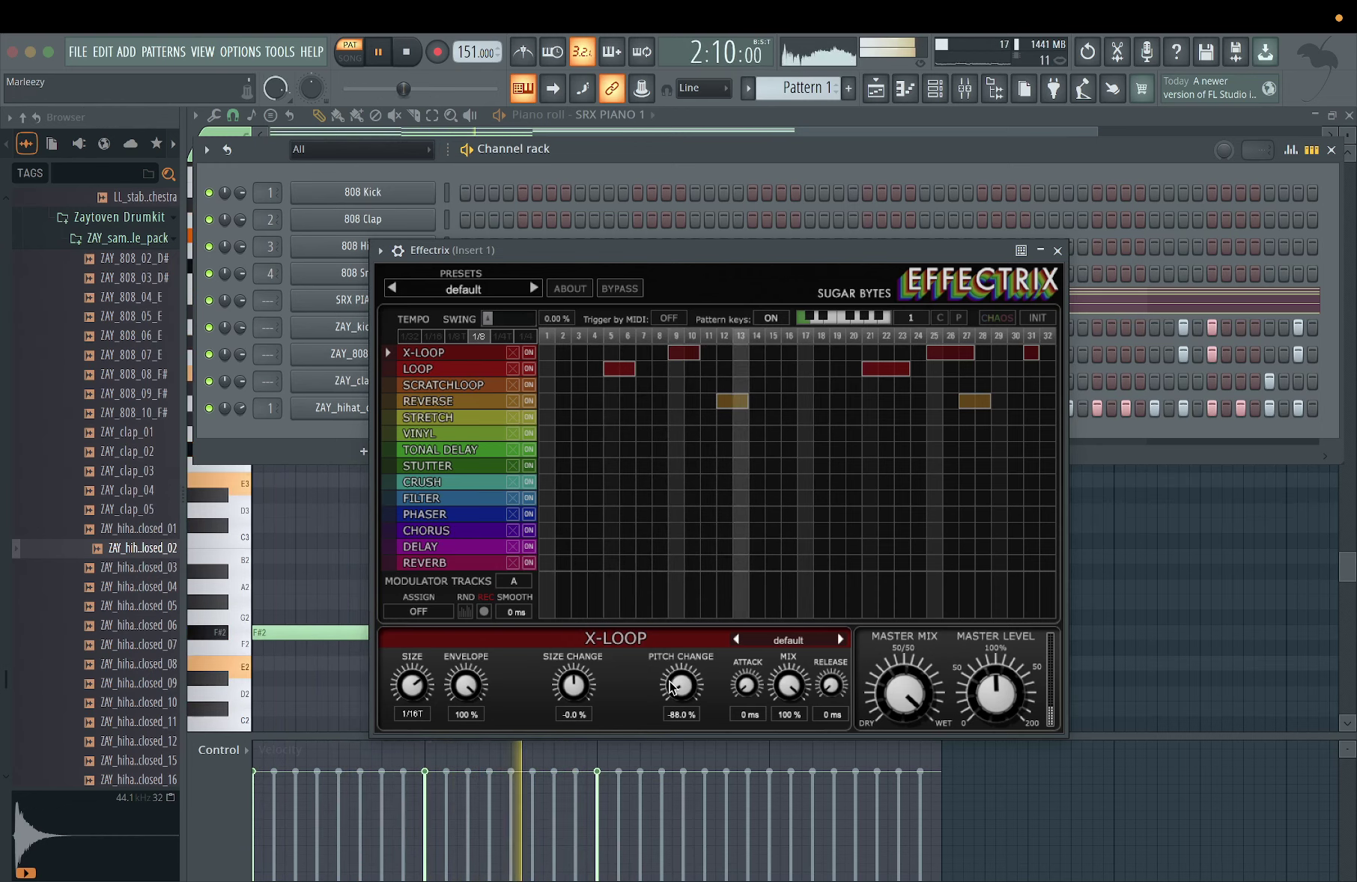
drag(669, 688, 669, 656)
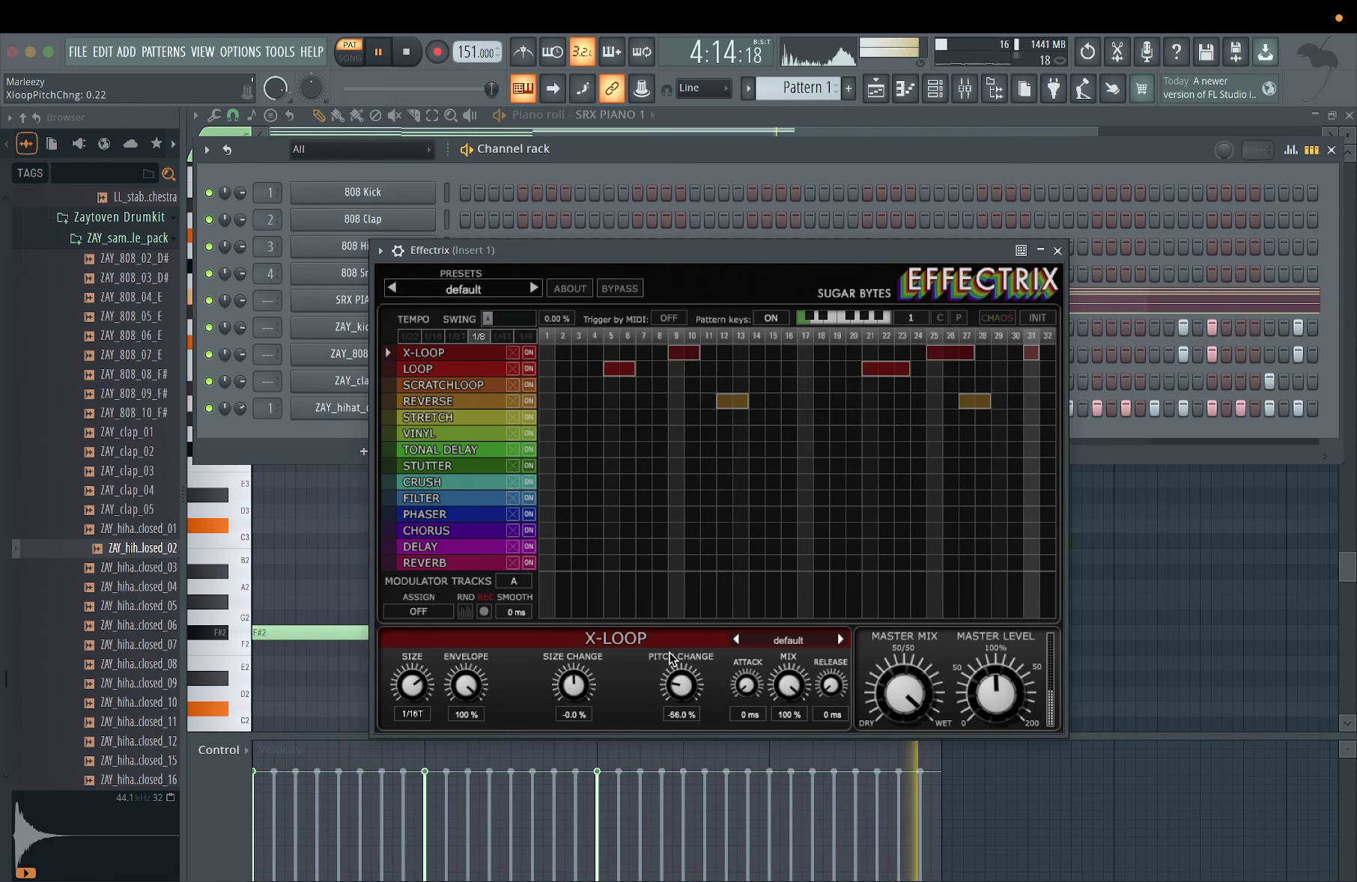
click(442, 370)
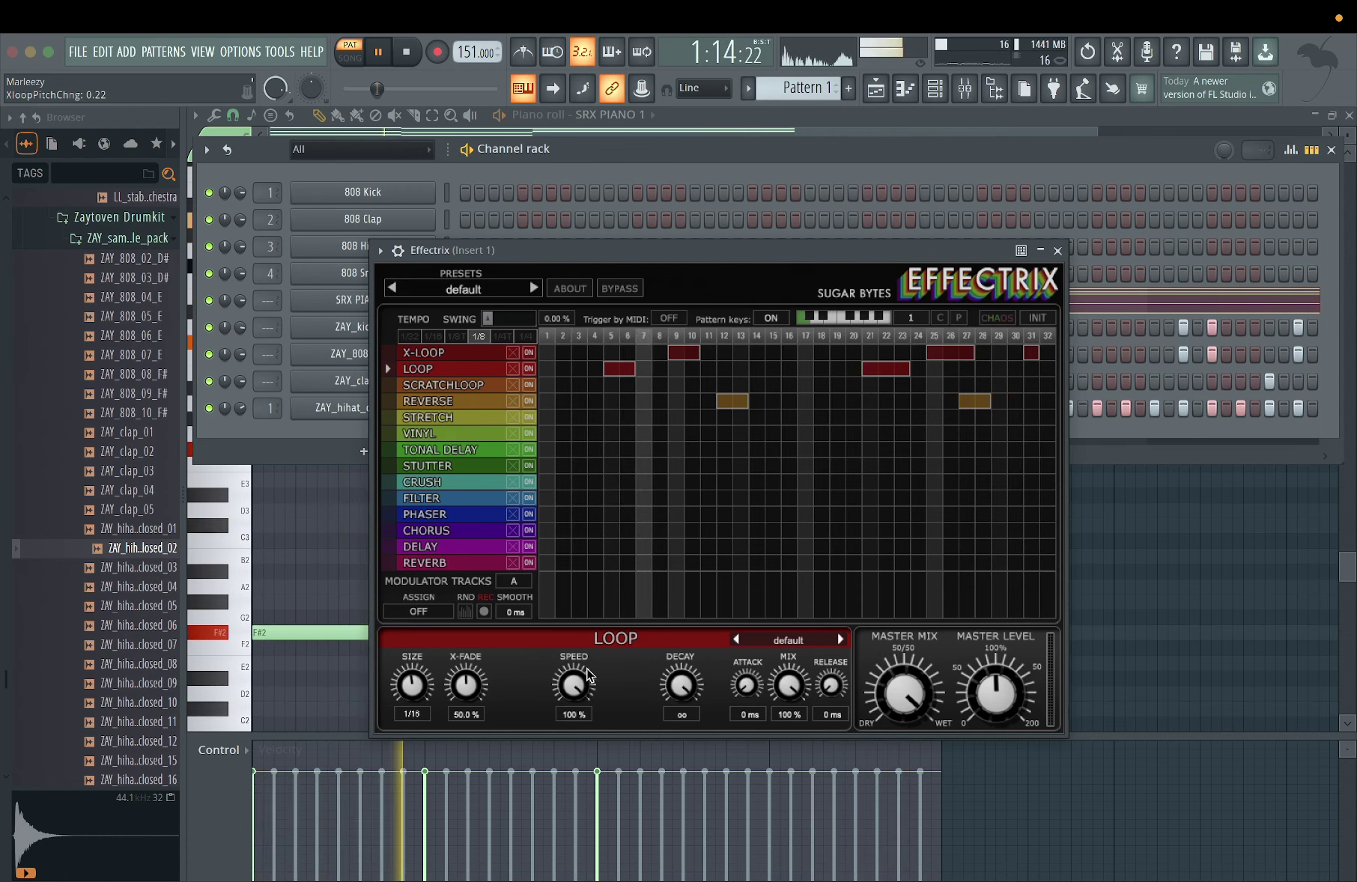
click(736, 638)
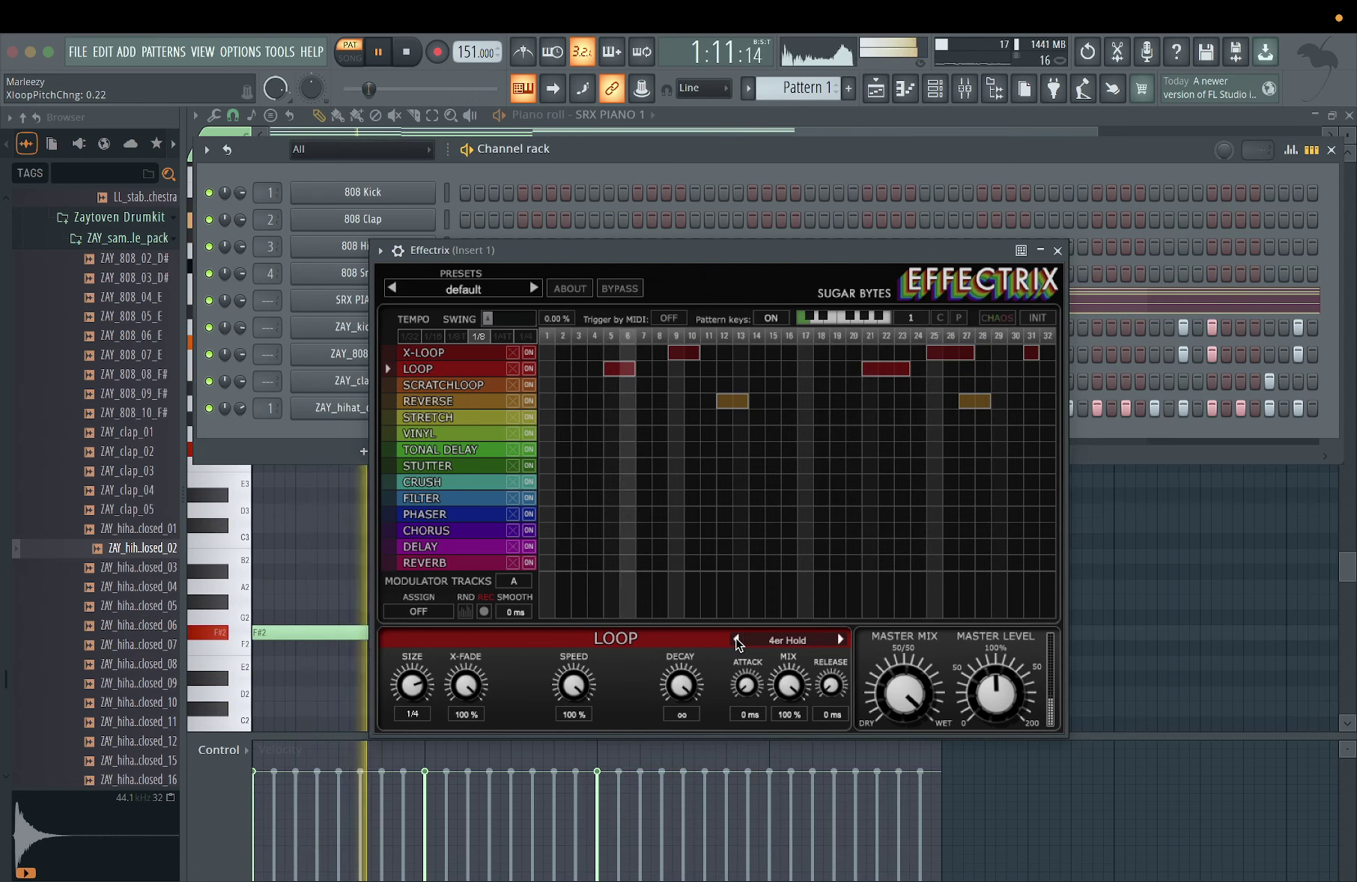
click(736, 638)
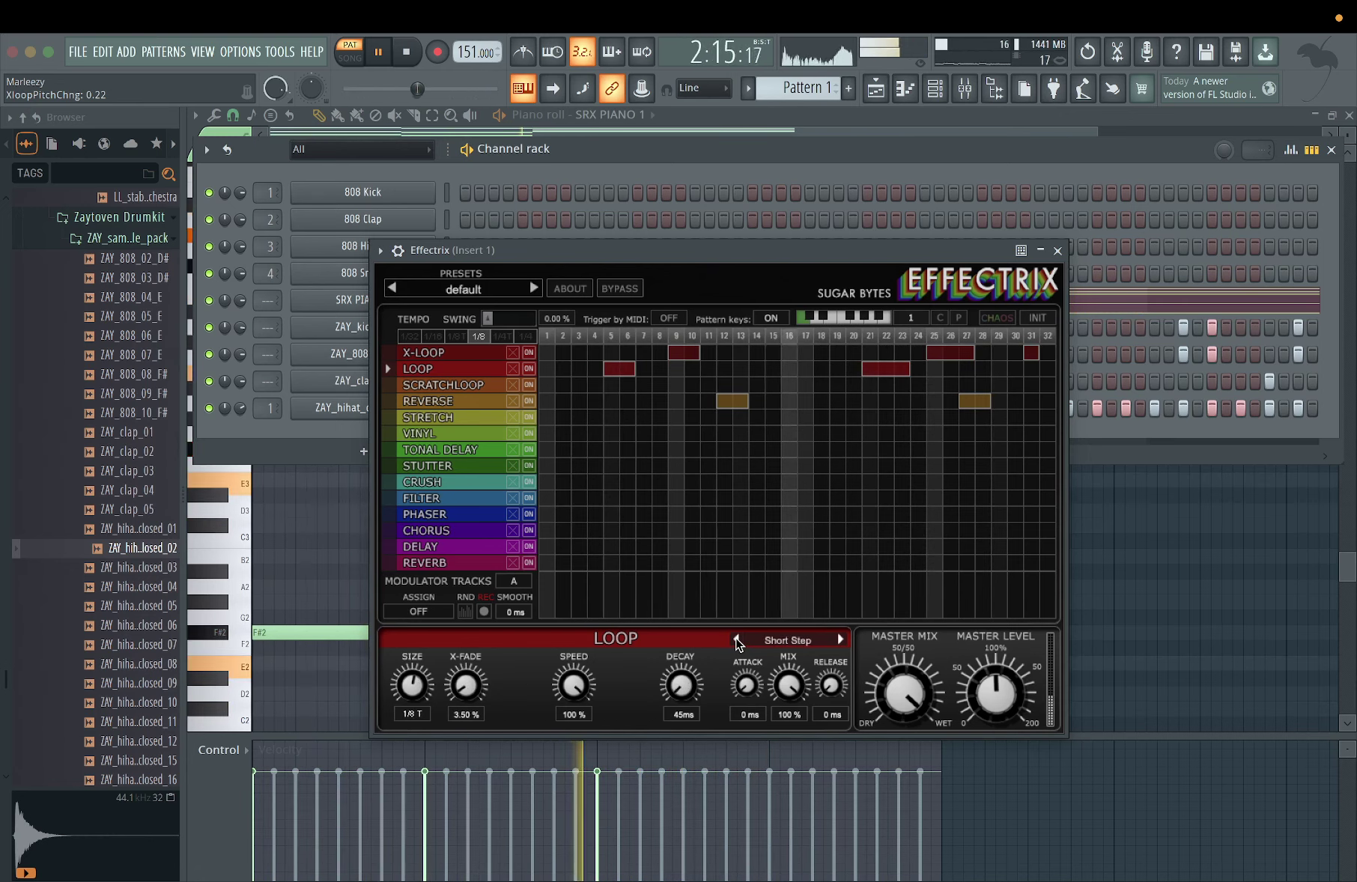
click(735, 637)
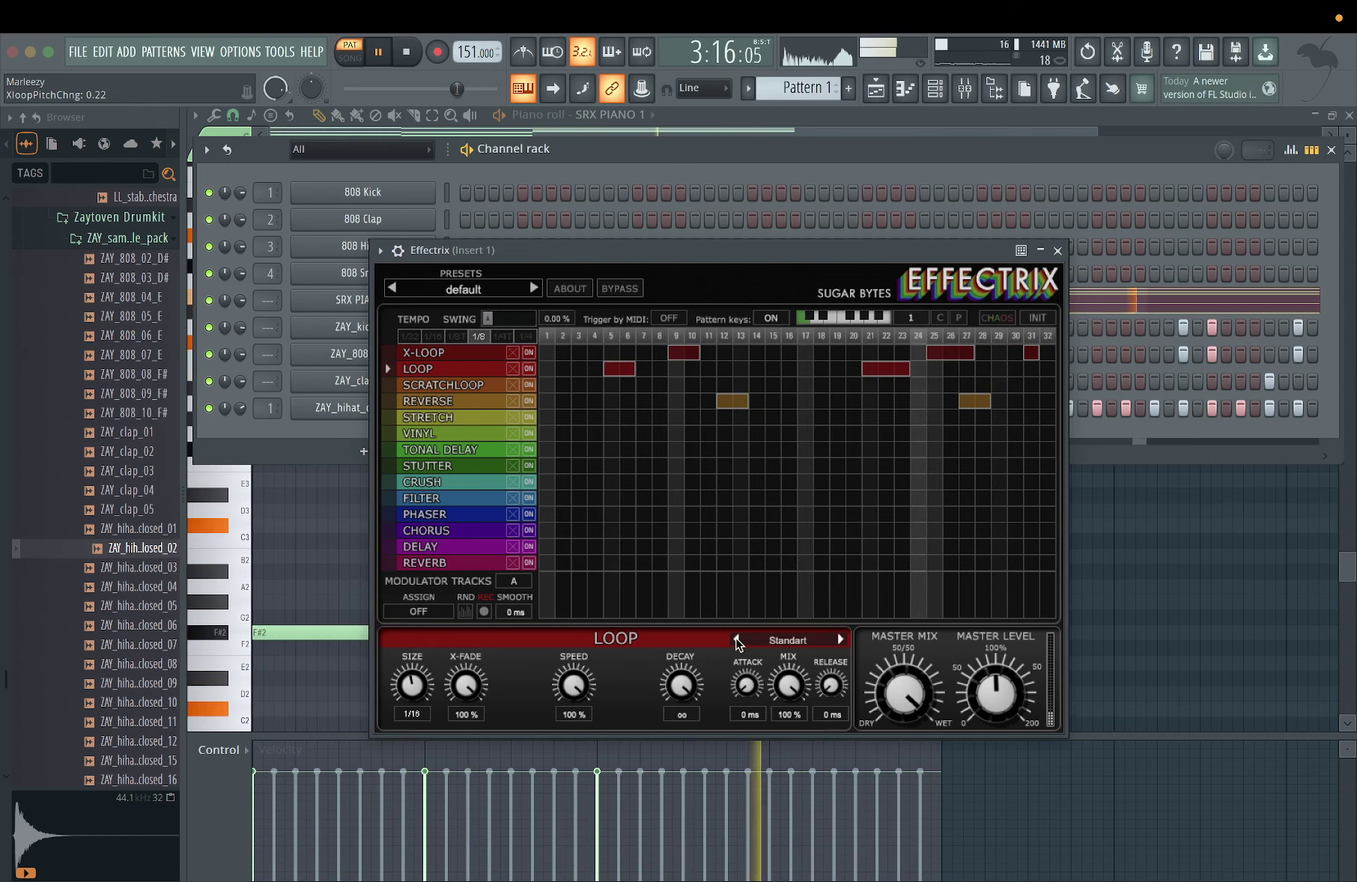
click(736, 639)
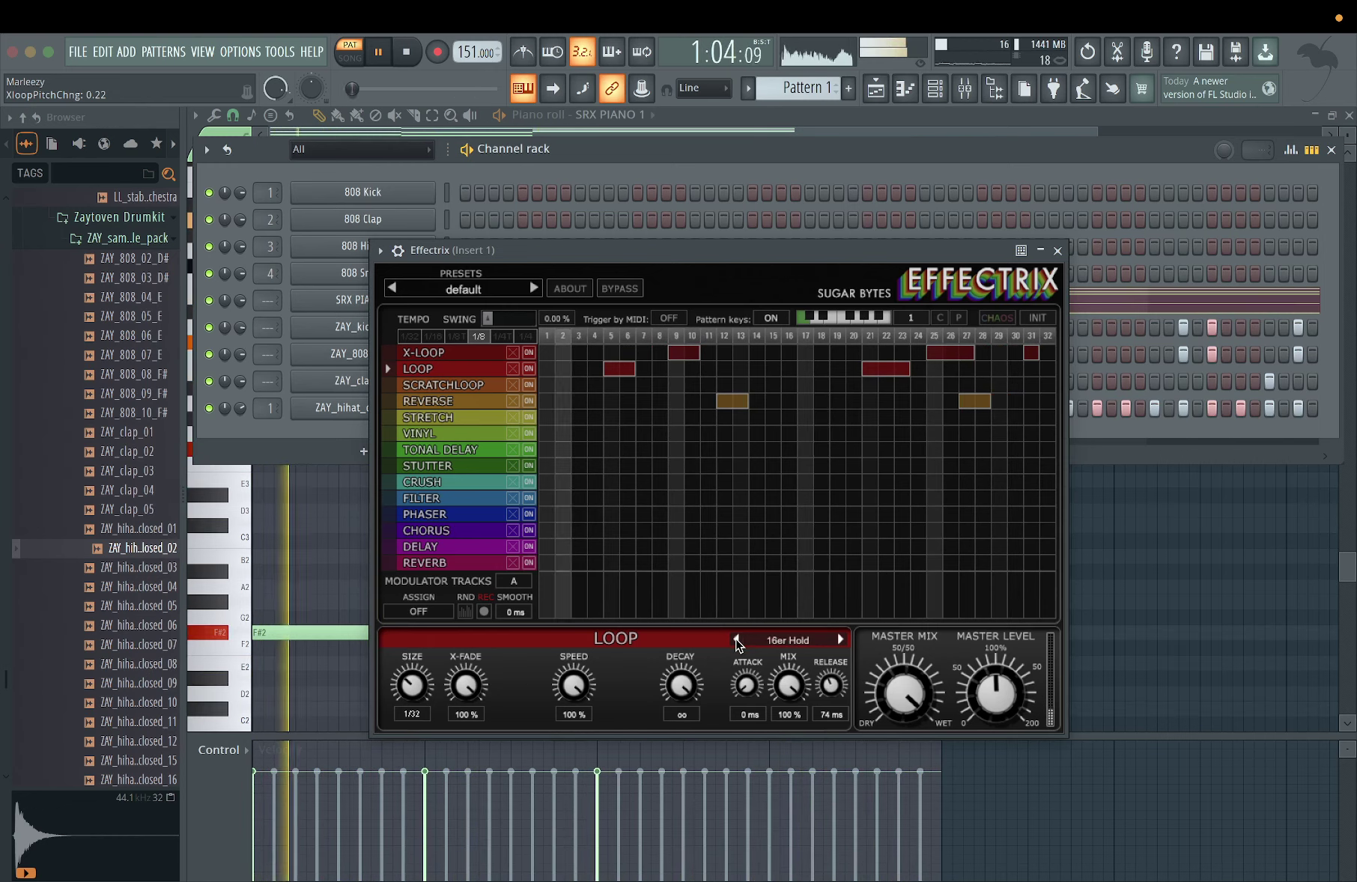
click(736, 639)
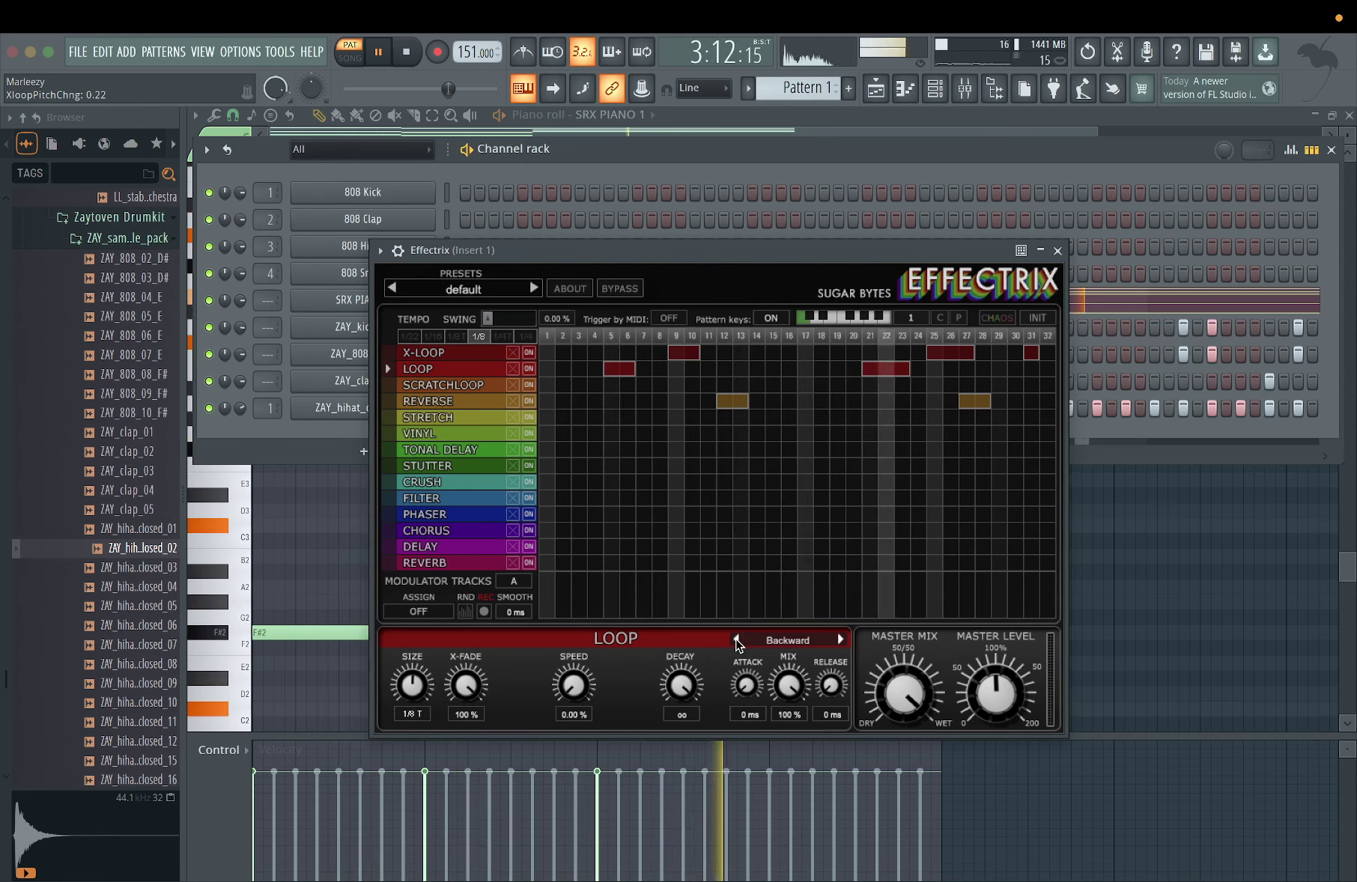
click(736, 639)
click(737, 639)
click(768, 641)
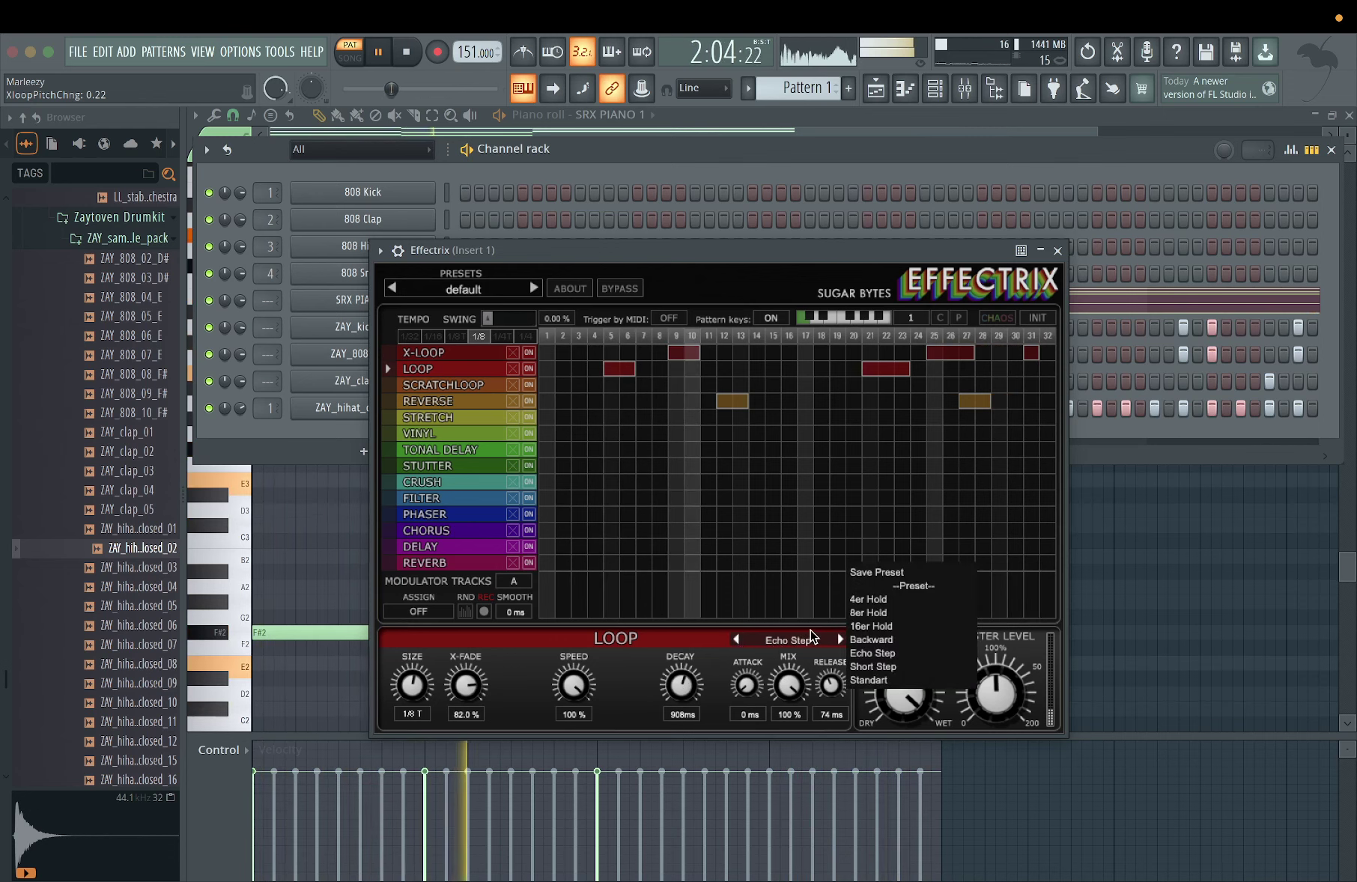
click(887, 588)
click(768, 641)
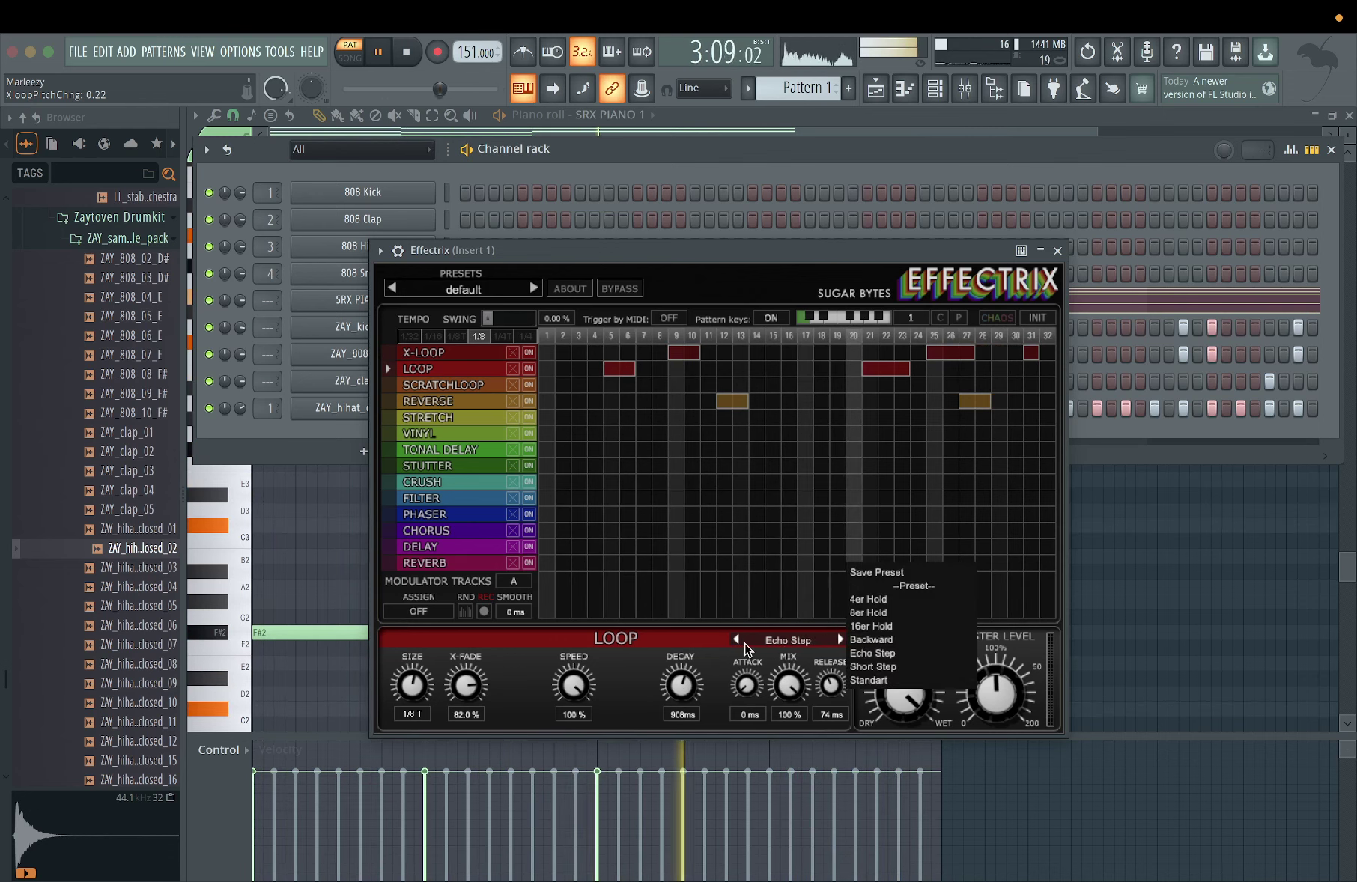
click(736, 641)
click(736, 640)
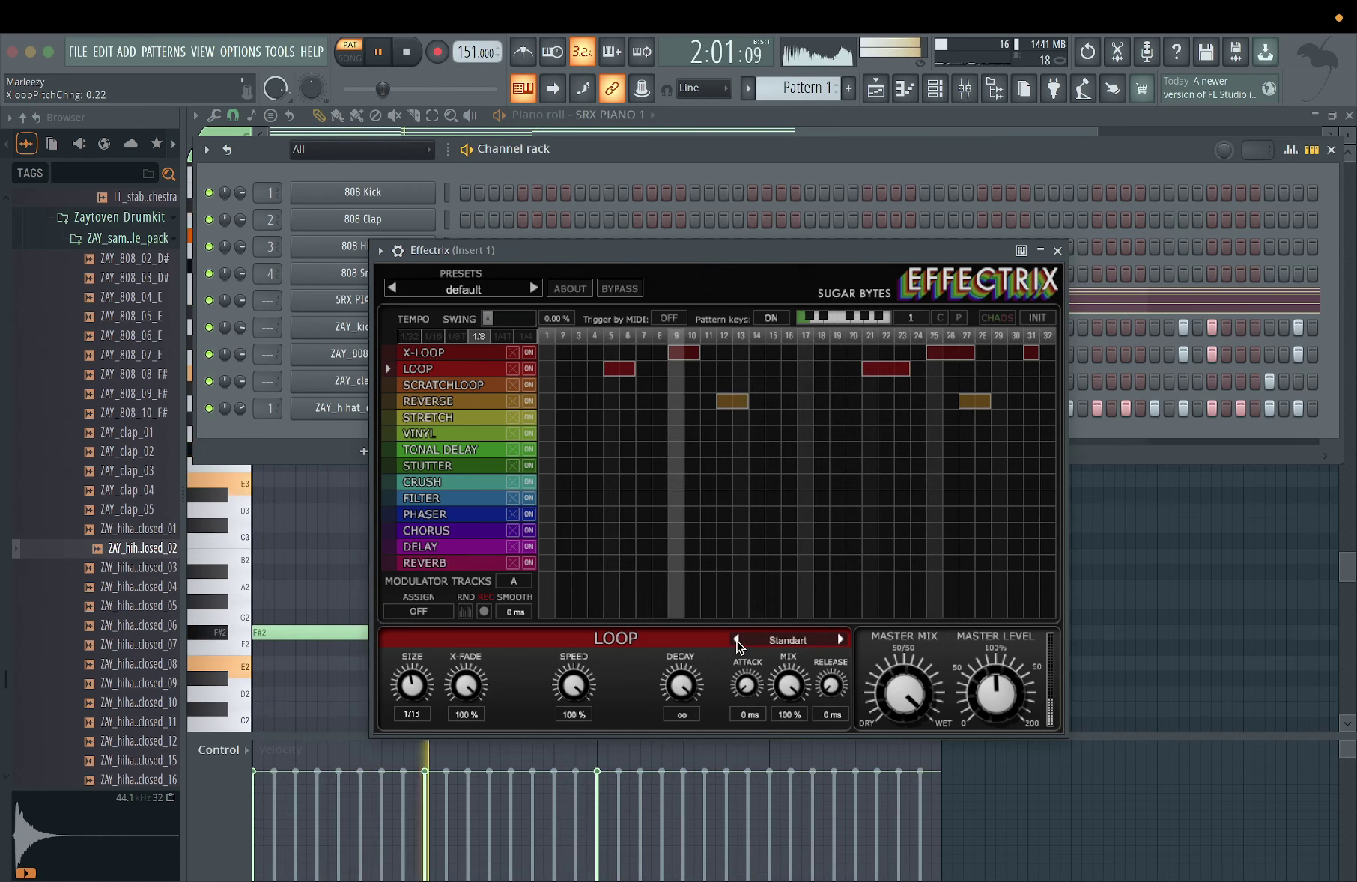
- Audition slower Loop speeds, around 75% and 66%, during playback
drag(571, 670, 558, 739)
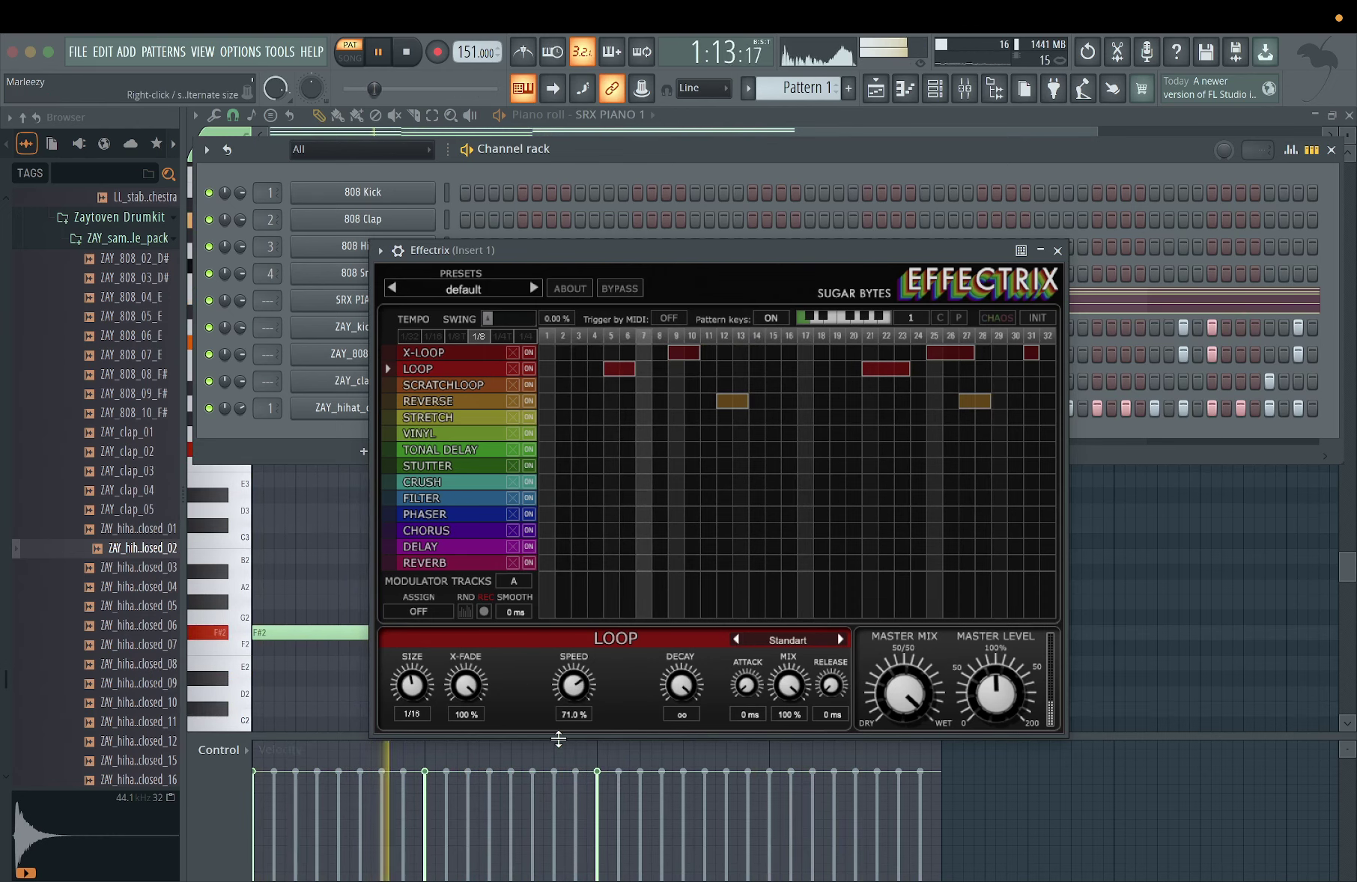
drag(571, 689, 567, 704)
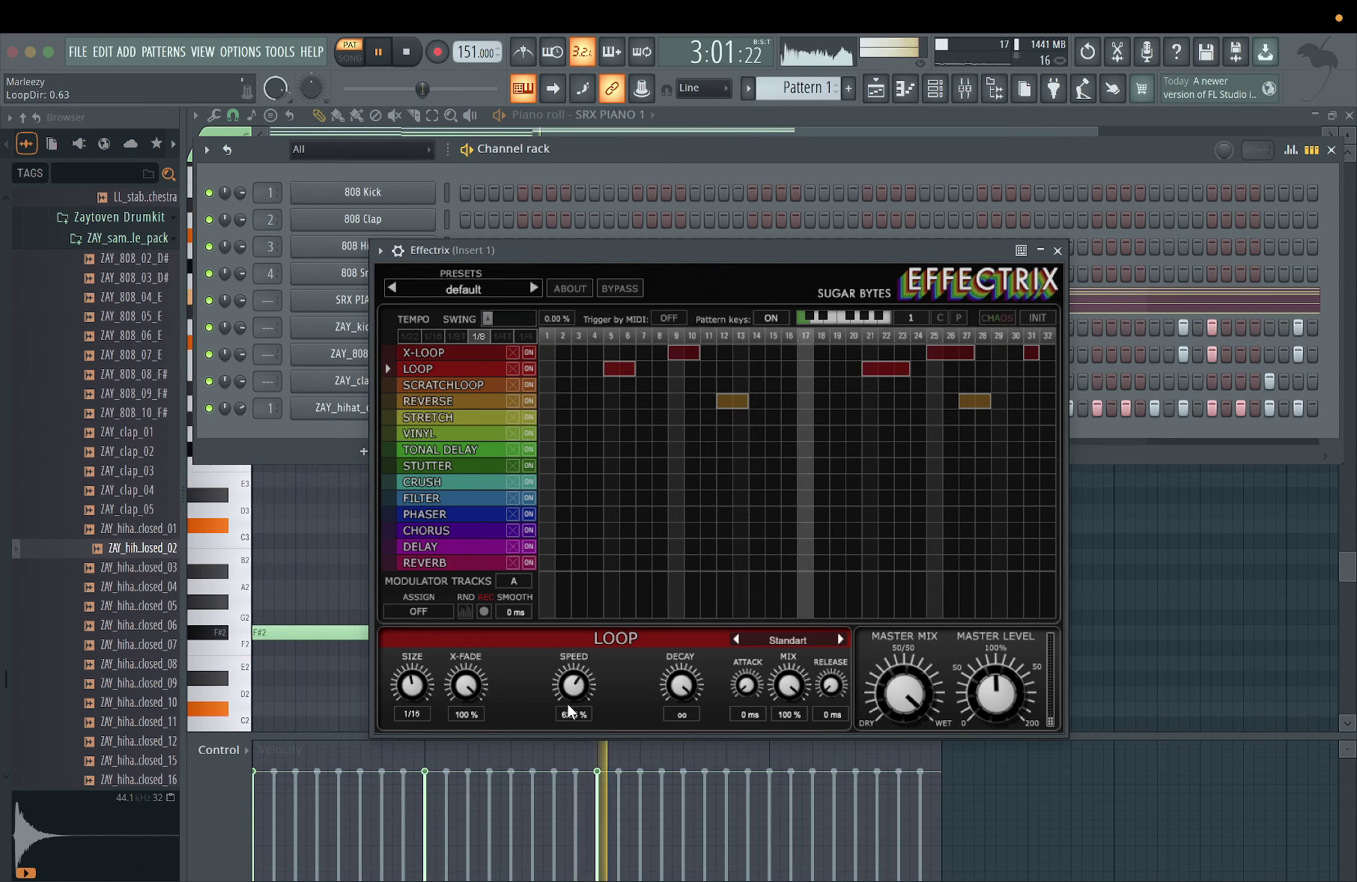
key(space)
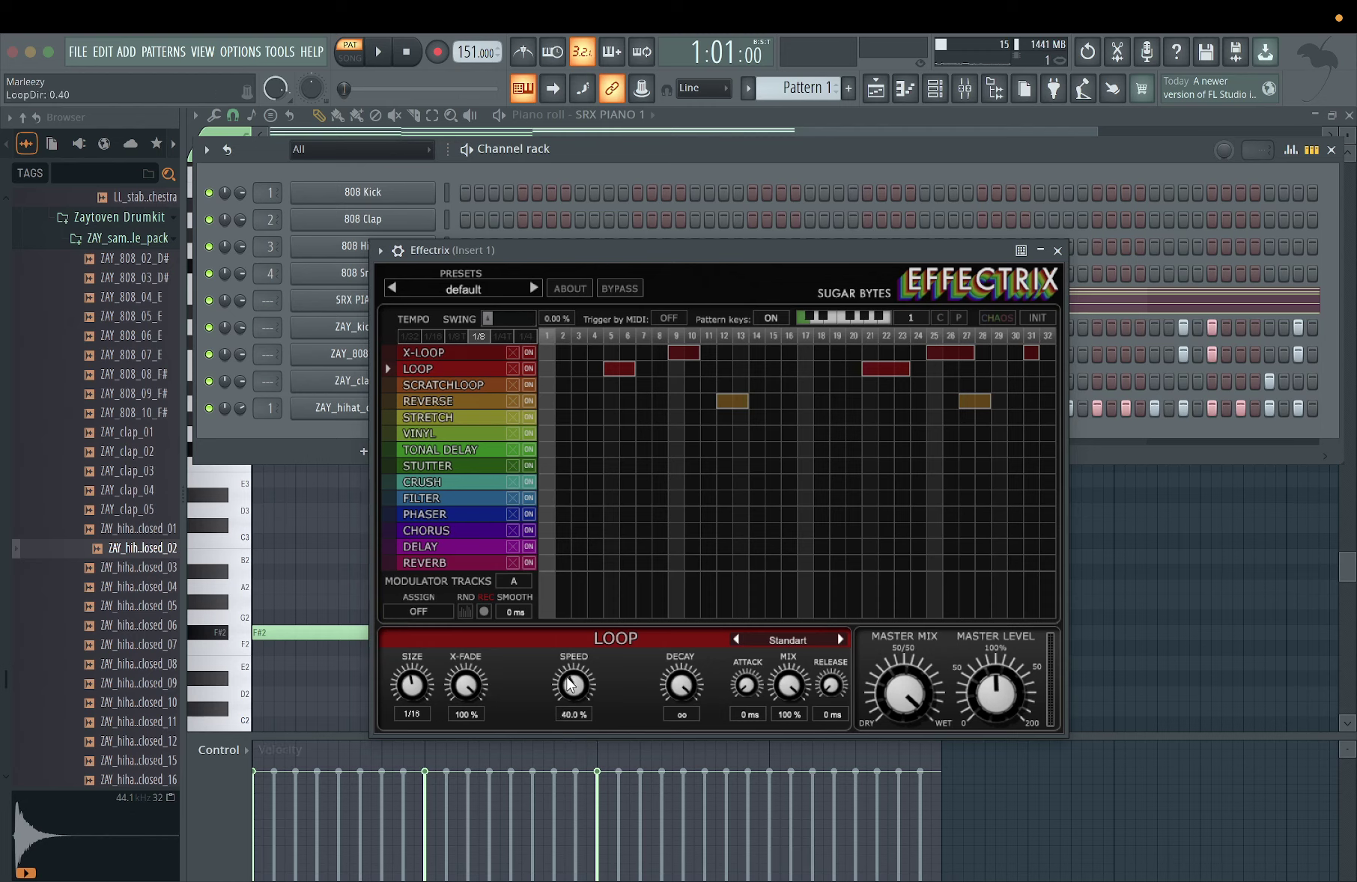
key(space)
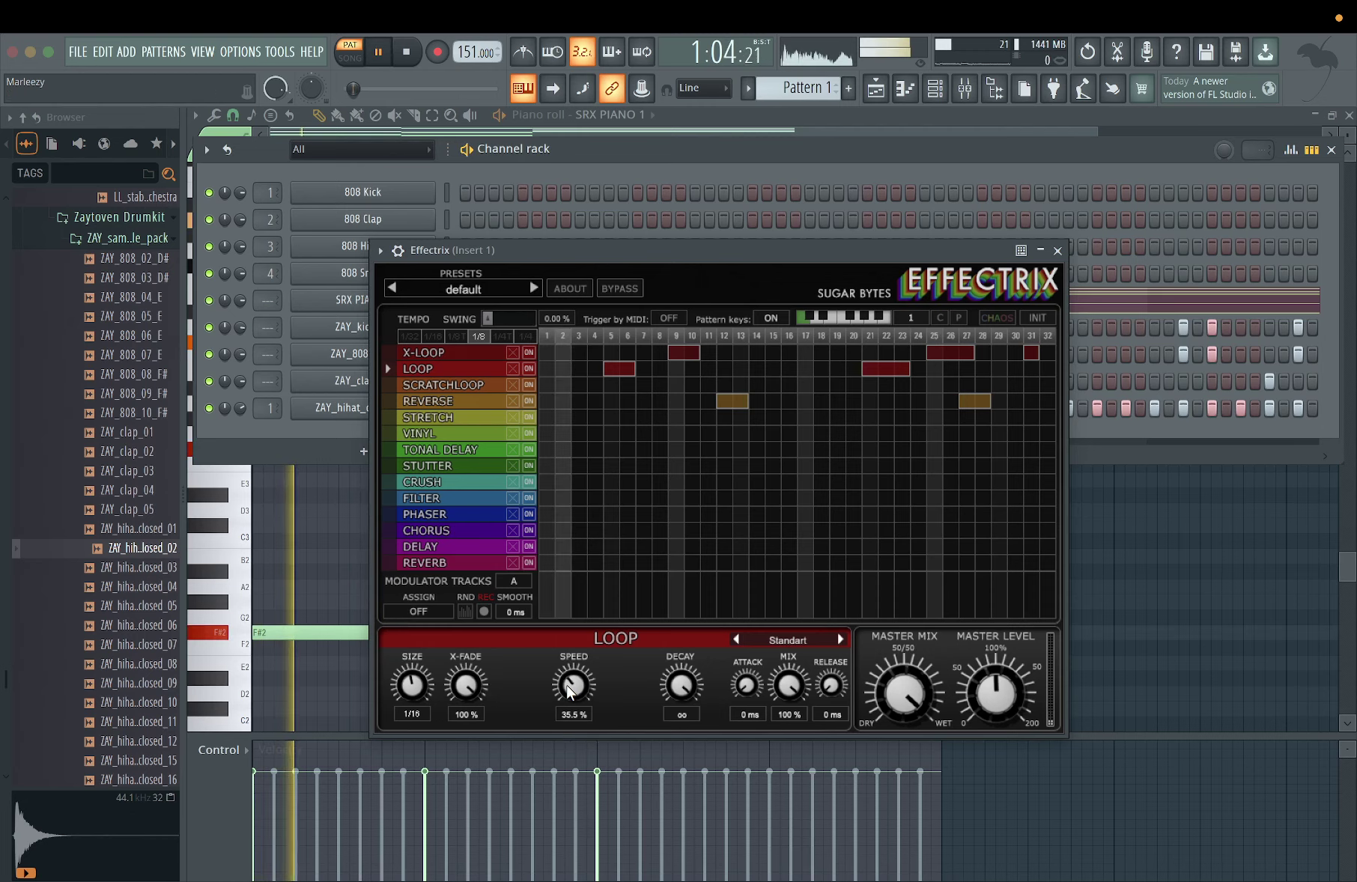
drag(567, 689, 572, 621)
key(space)
key(space)
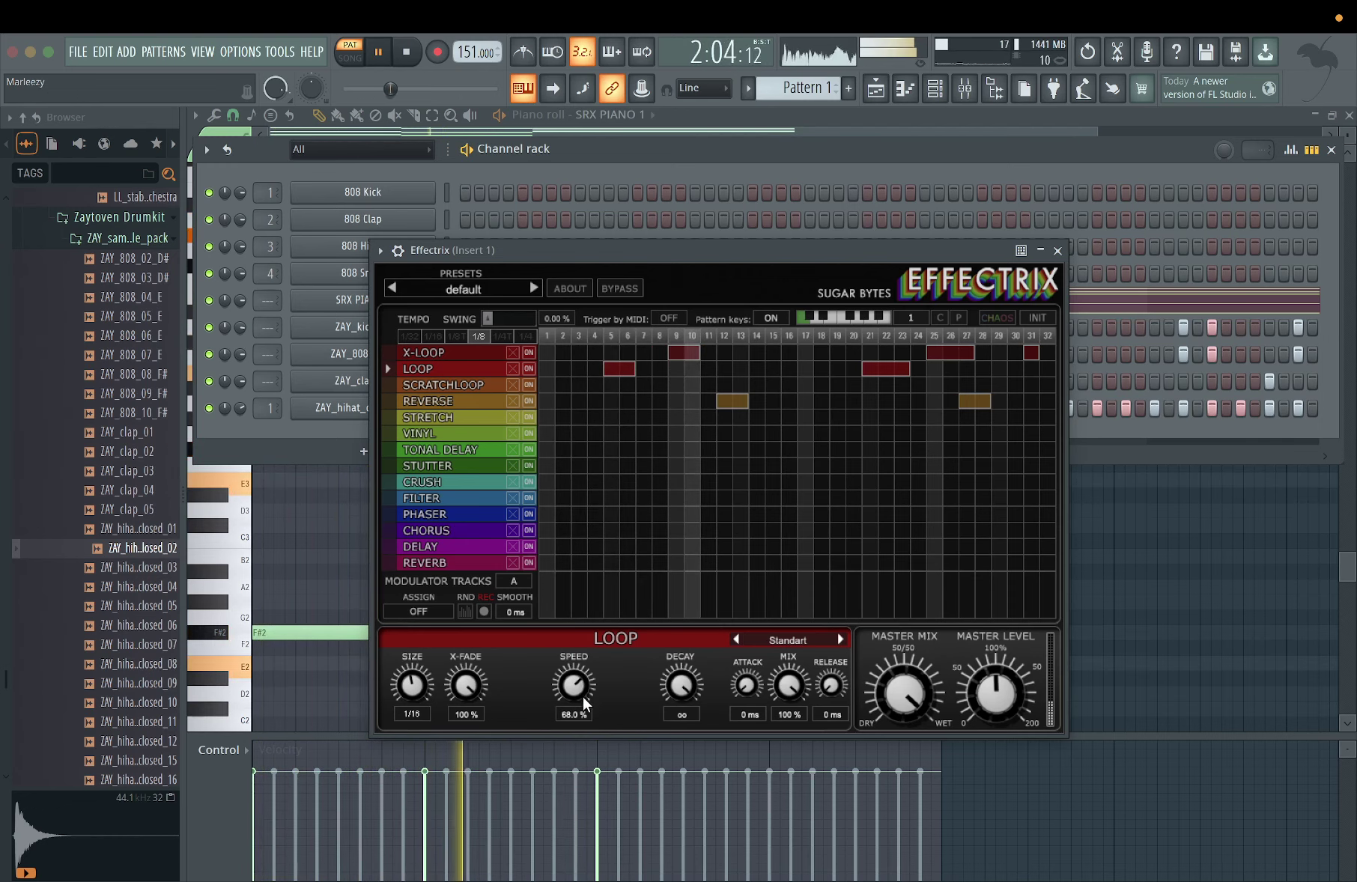
- Readjust the Loop speed, then paint a LOOP block at 14–15 and TONAL DELAY over 17–21
drag(583, 696, 578, 660)
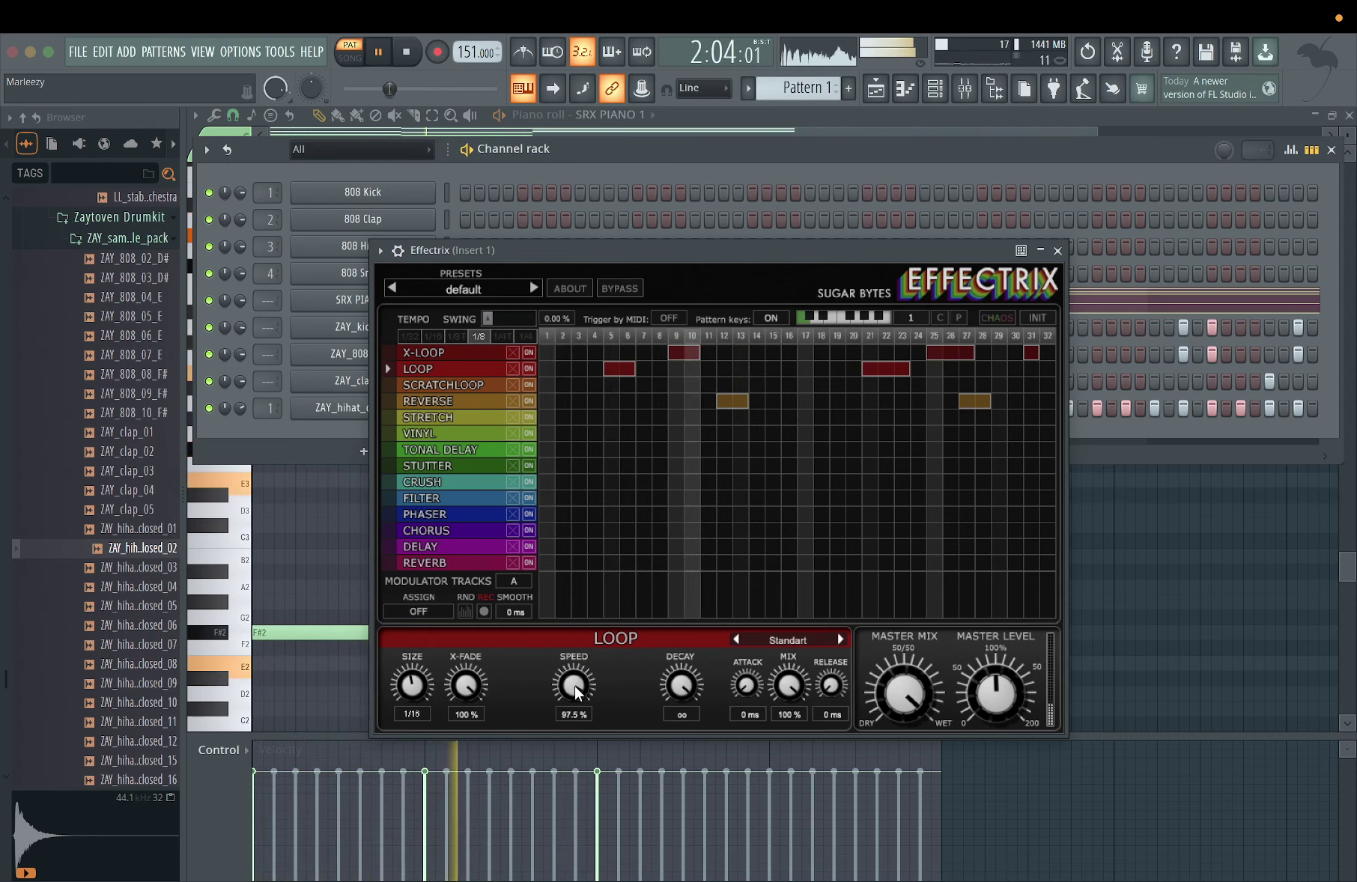
scroll(574, 684, up, 1)
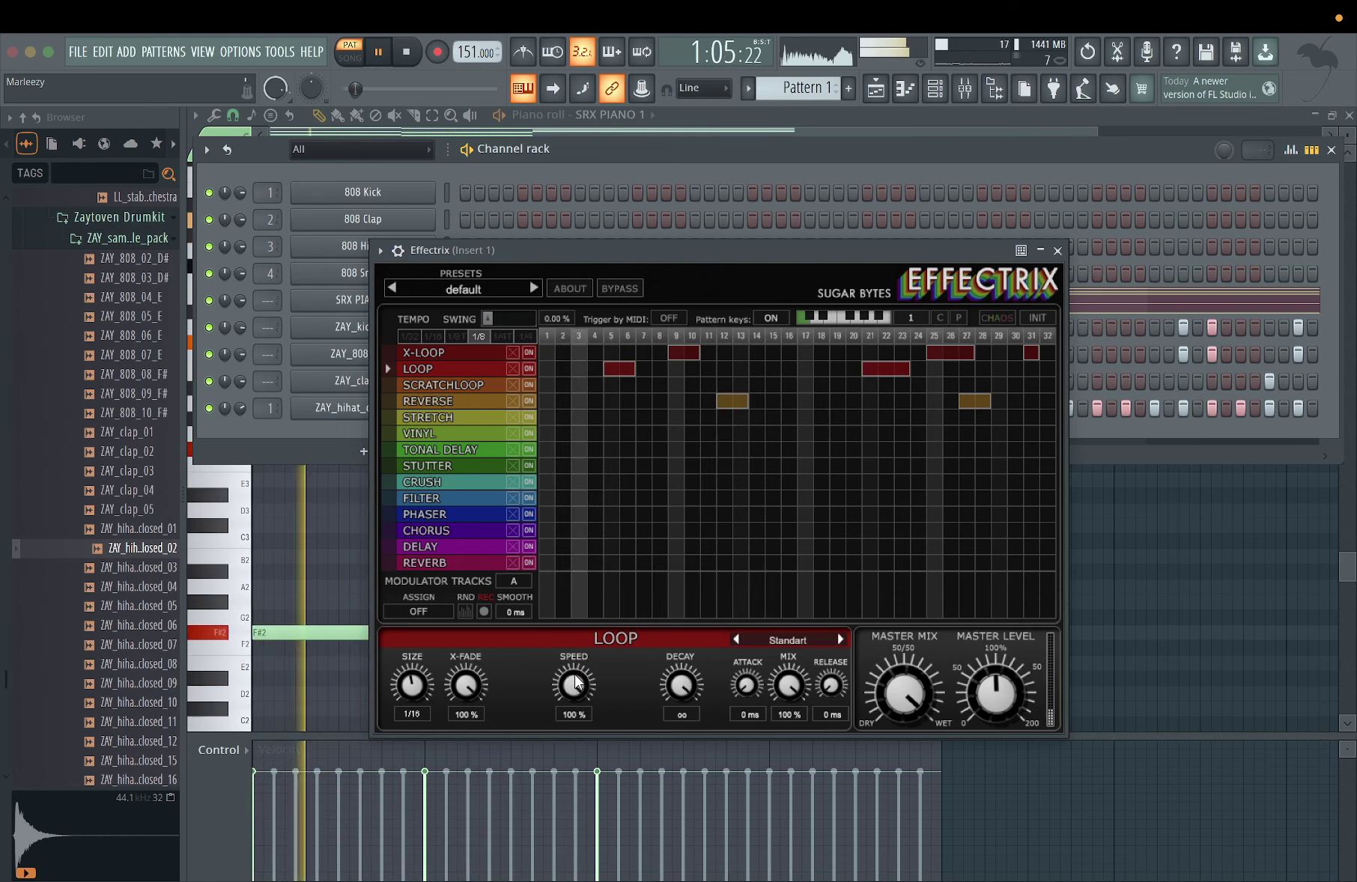
drag(578, 687, 570, 728)
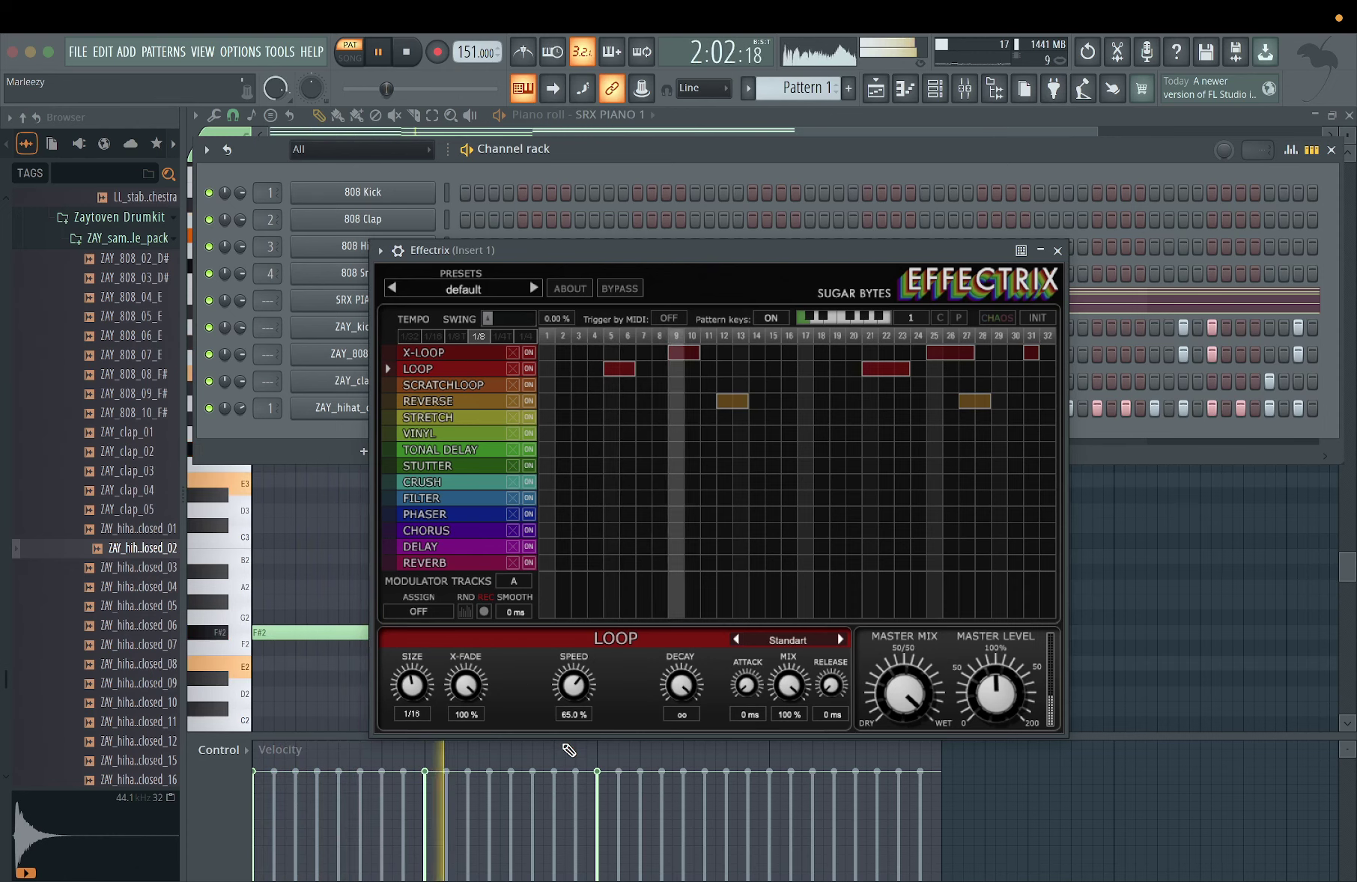
drag(571, 694, 571, 712)
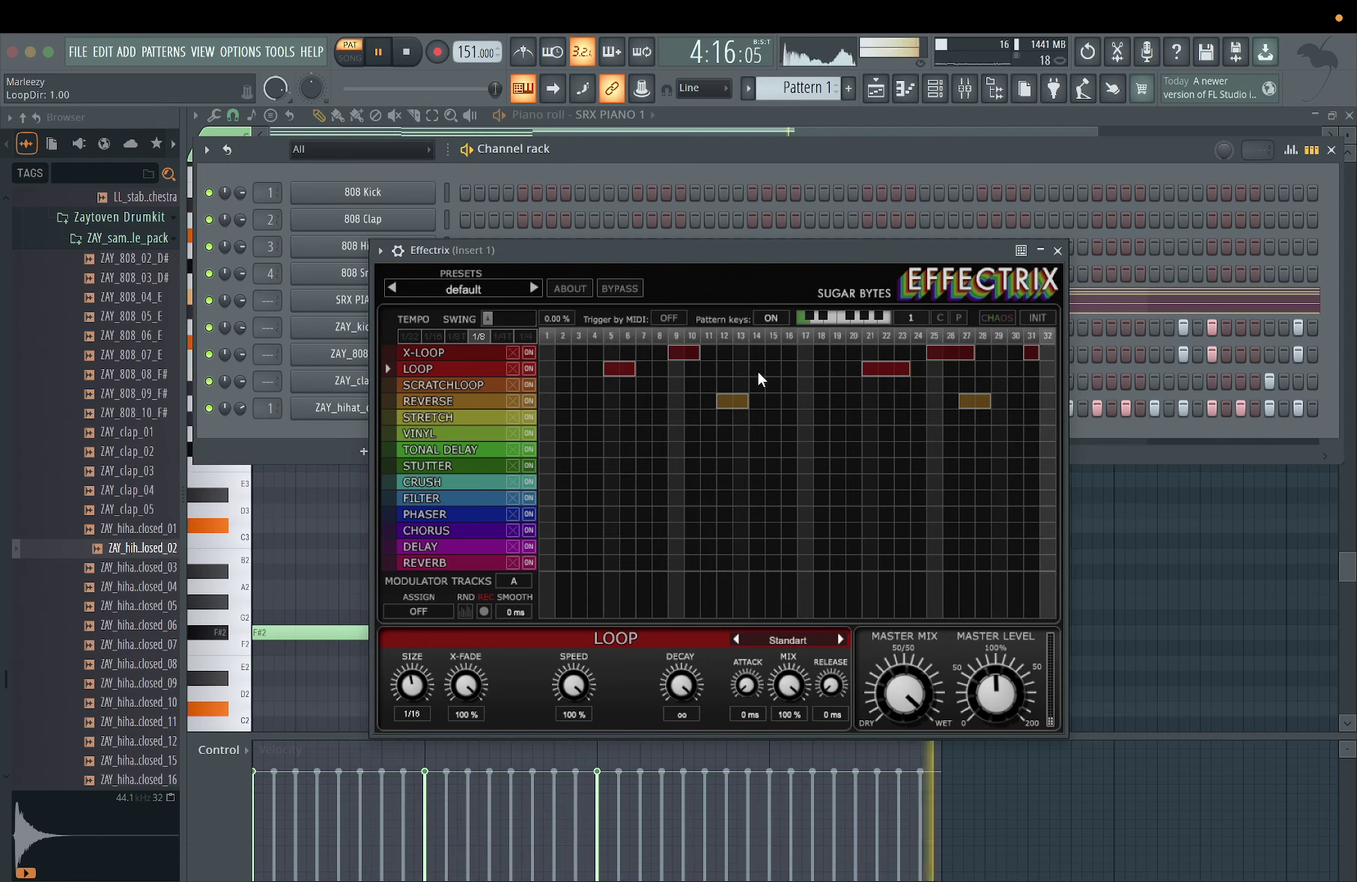
drag(760, 368, 774, 376)
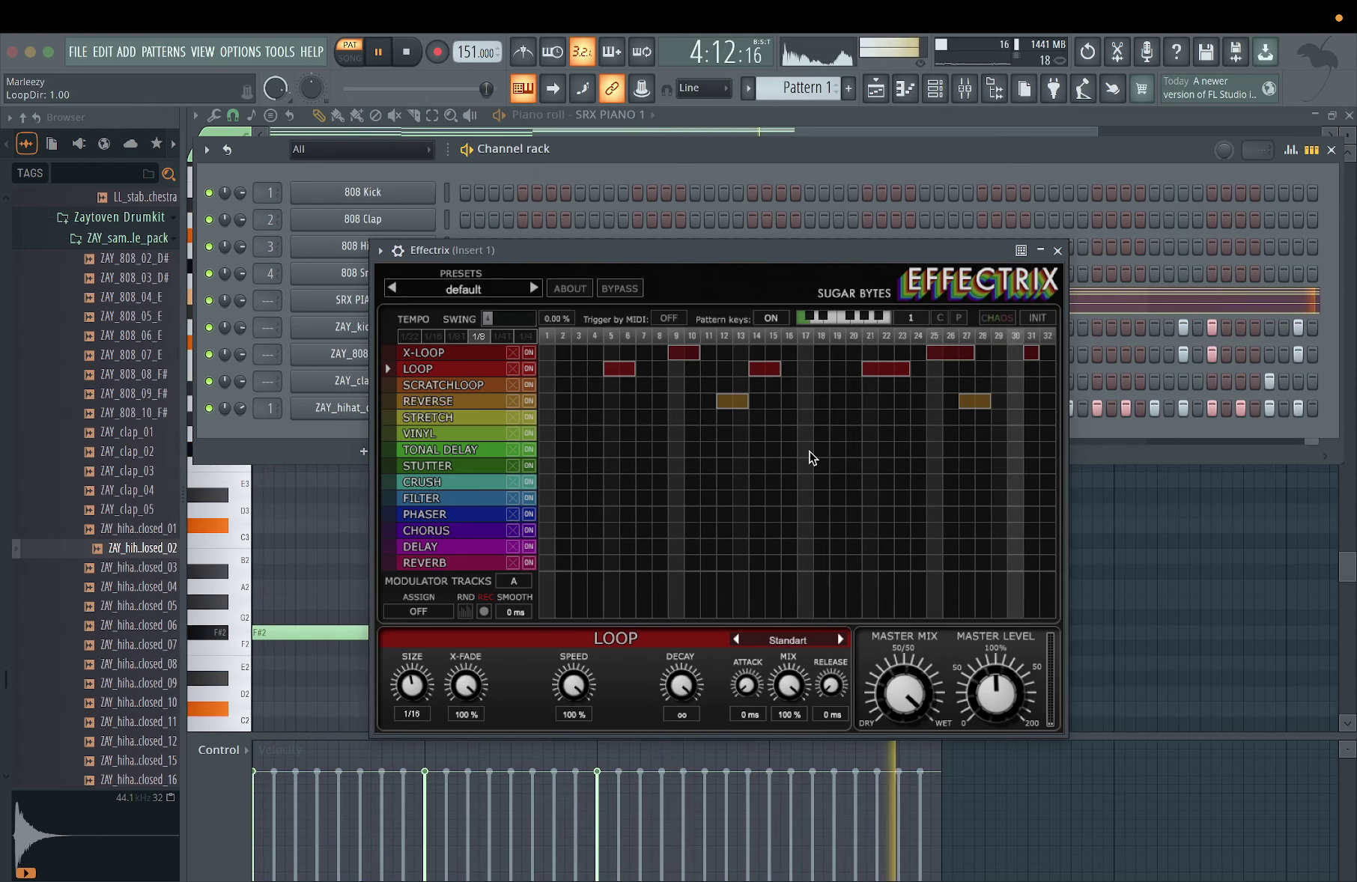
drag(808, 452, 871, 452)
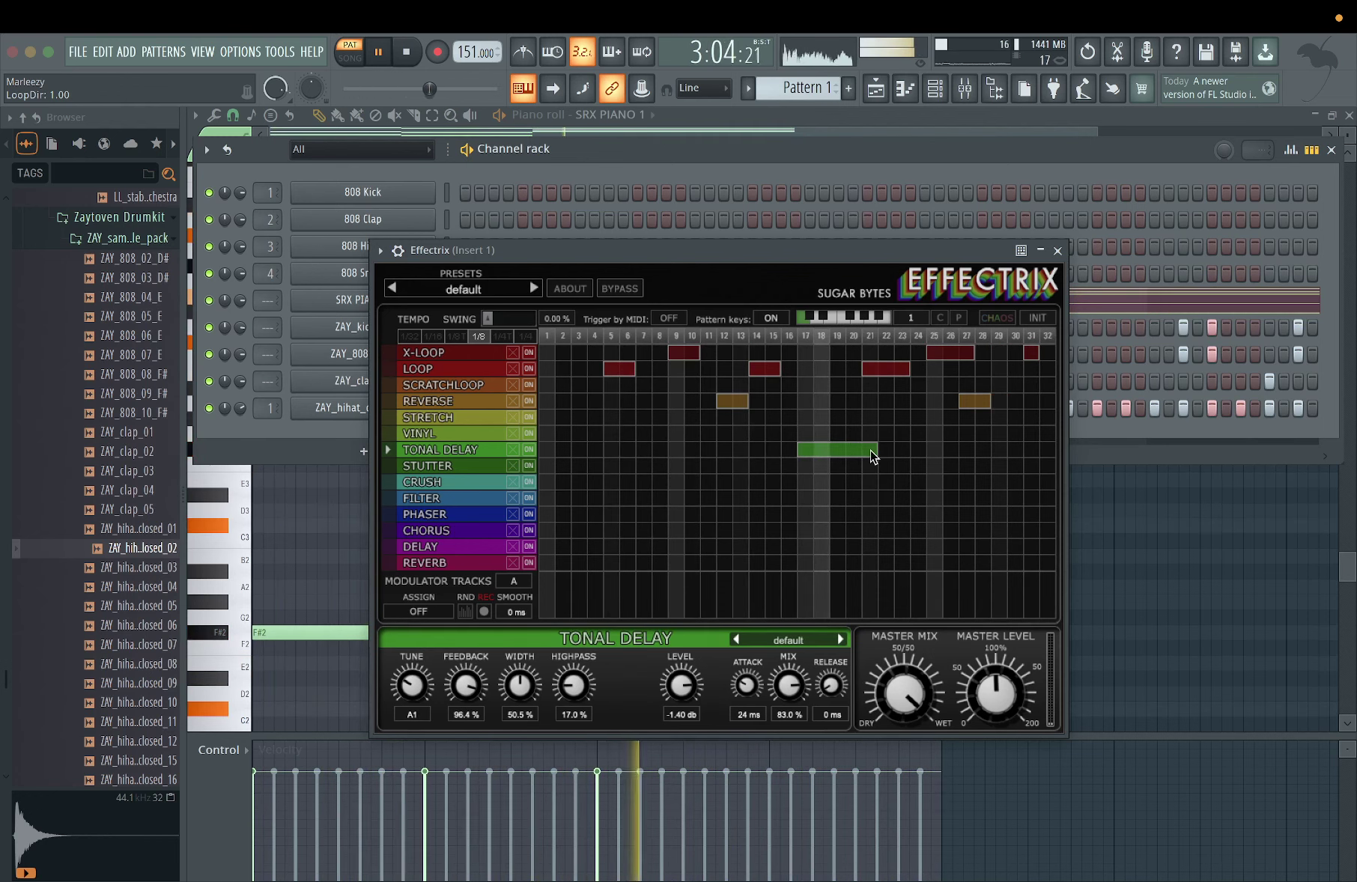
- Replace the long Tonal Delay block with one spanning steps 17–19, then add a Tonal Delay block at step 12
right_click(861, 454)
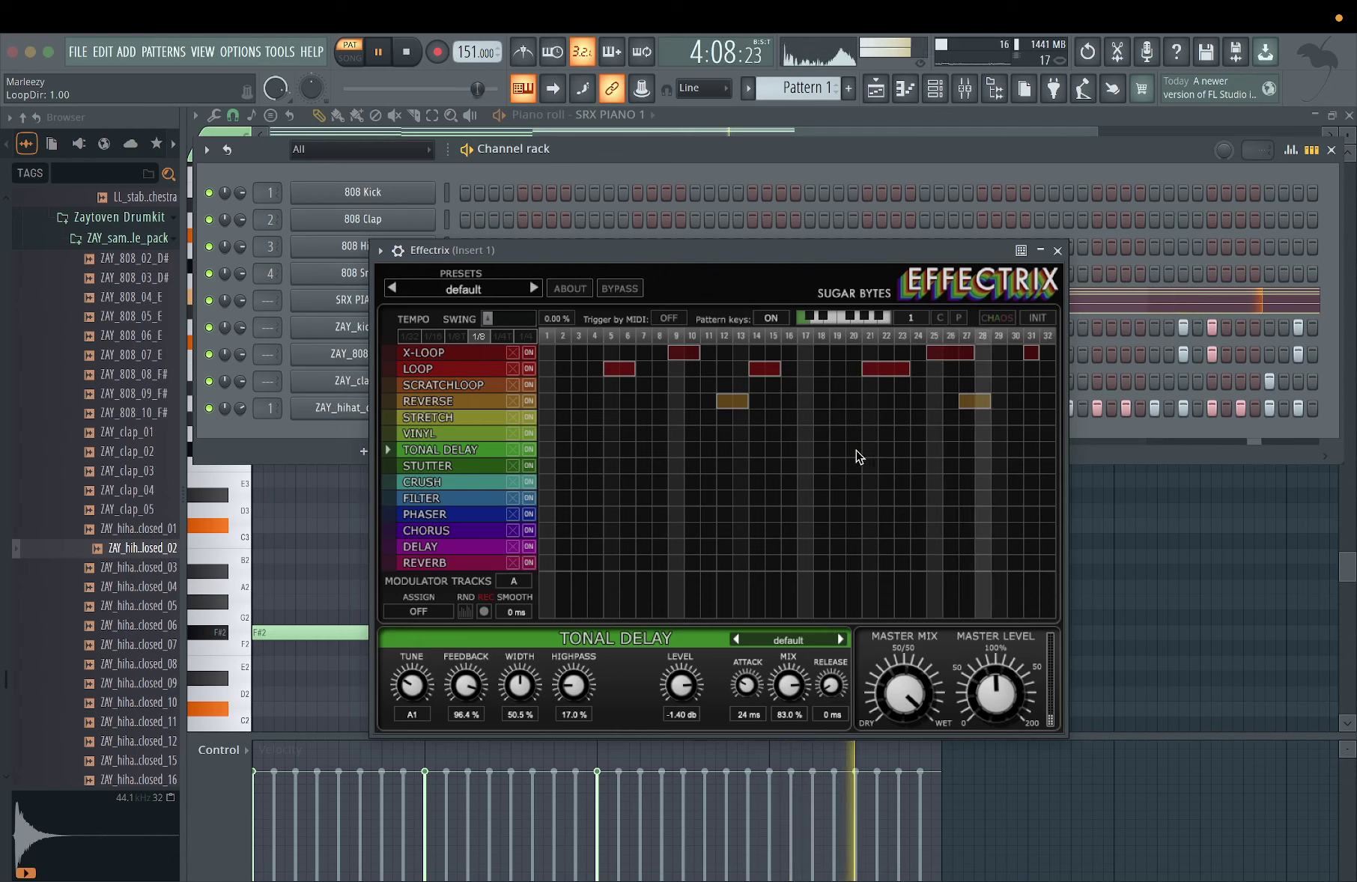
click(802, 451)
drag(802, 450, 834, 453)
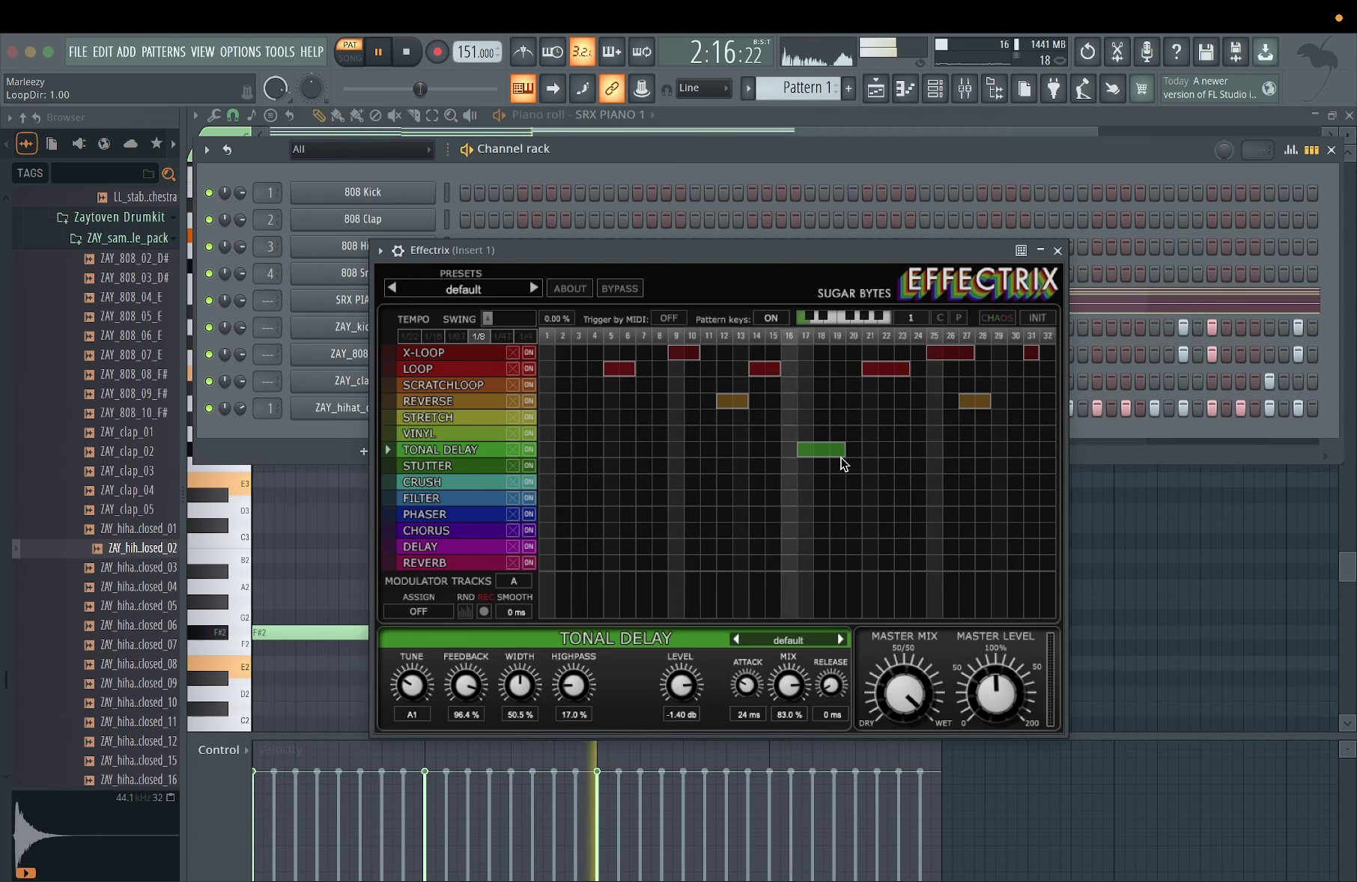
key(space)
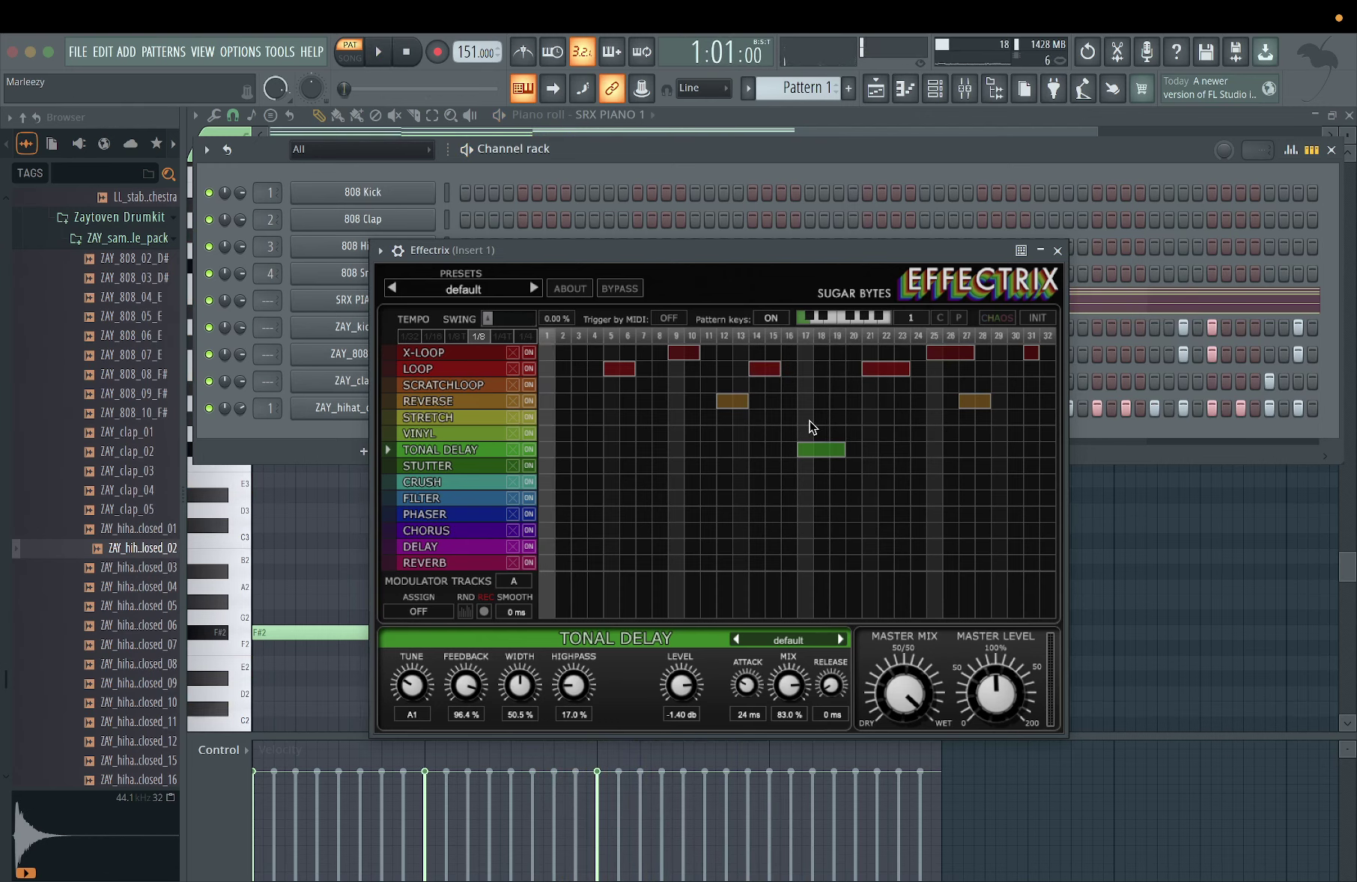
click(731, 418)
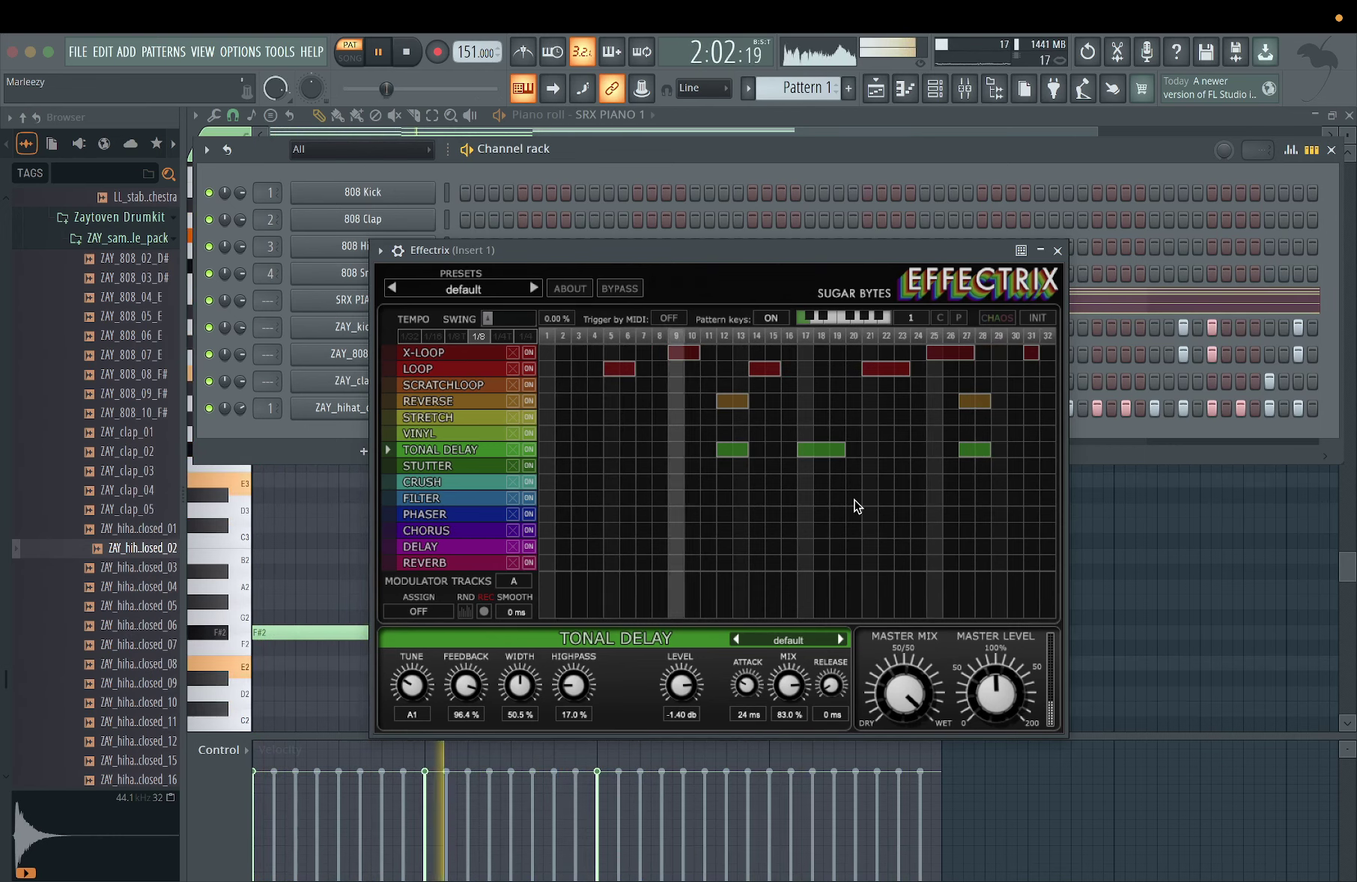
- Draw Filter blocks at steps 21–22 and 5–6 and raise the Filter cutoff frequency
drag(869, 498, 906, 500)
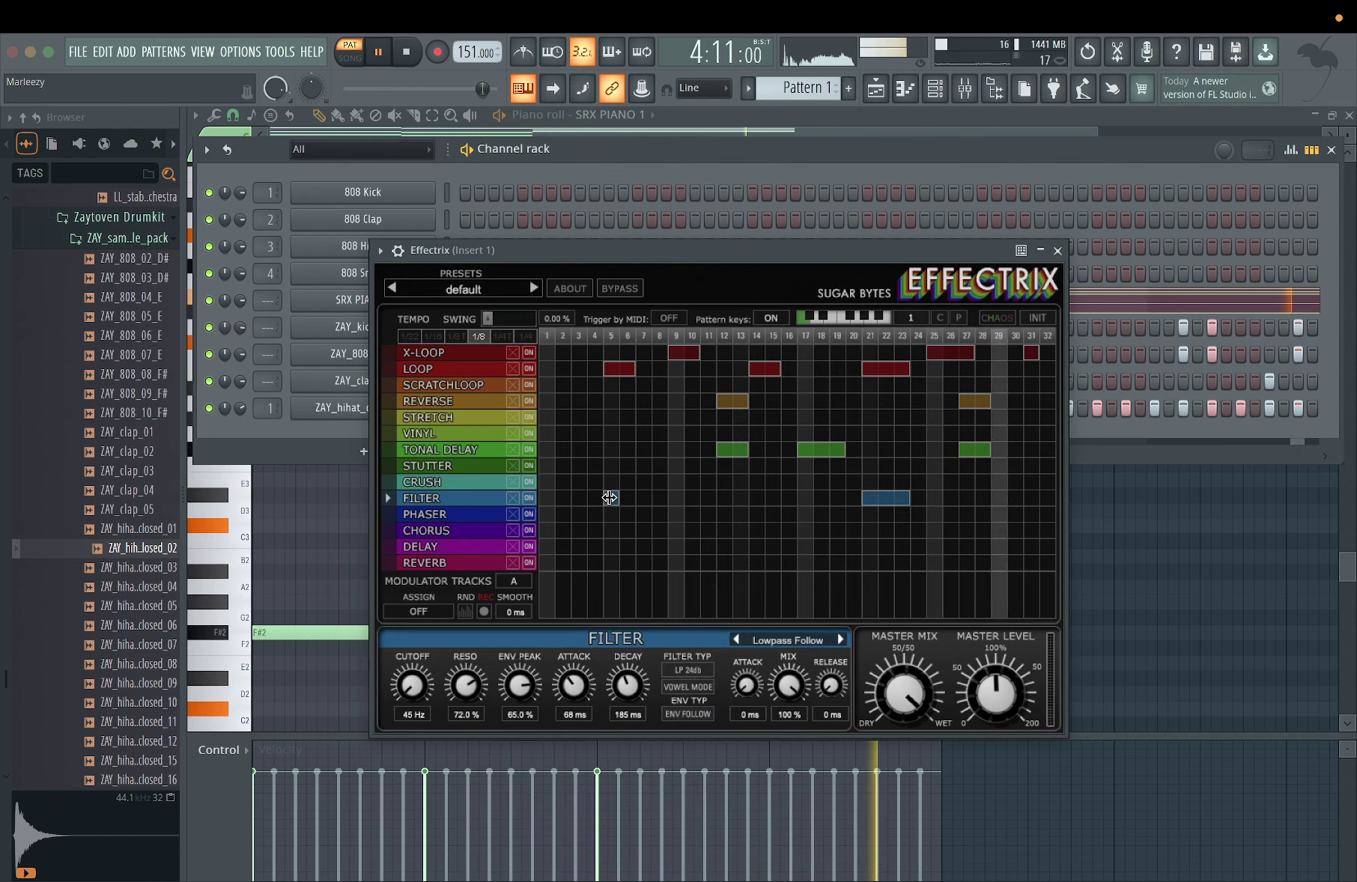
drag(609, 498, 629, 498)
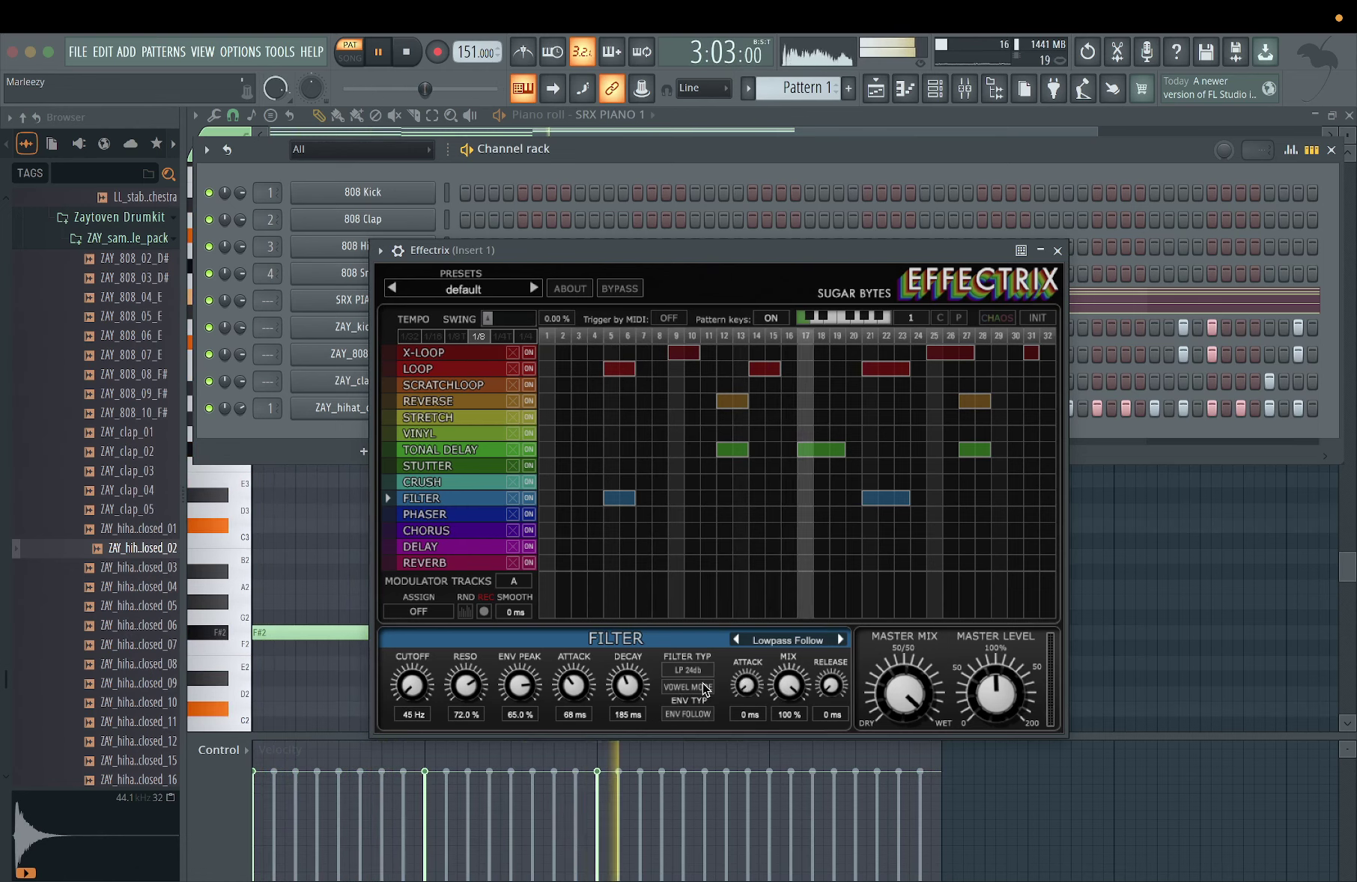
drag(412, 684, 445, 570)
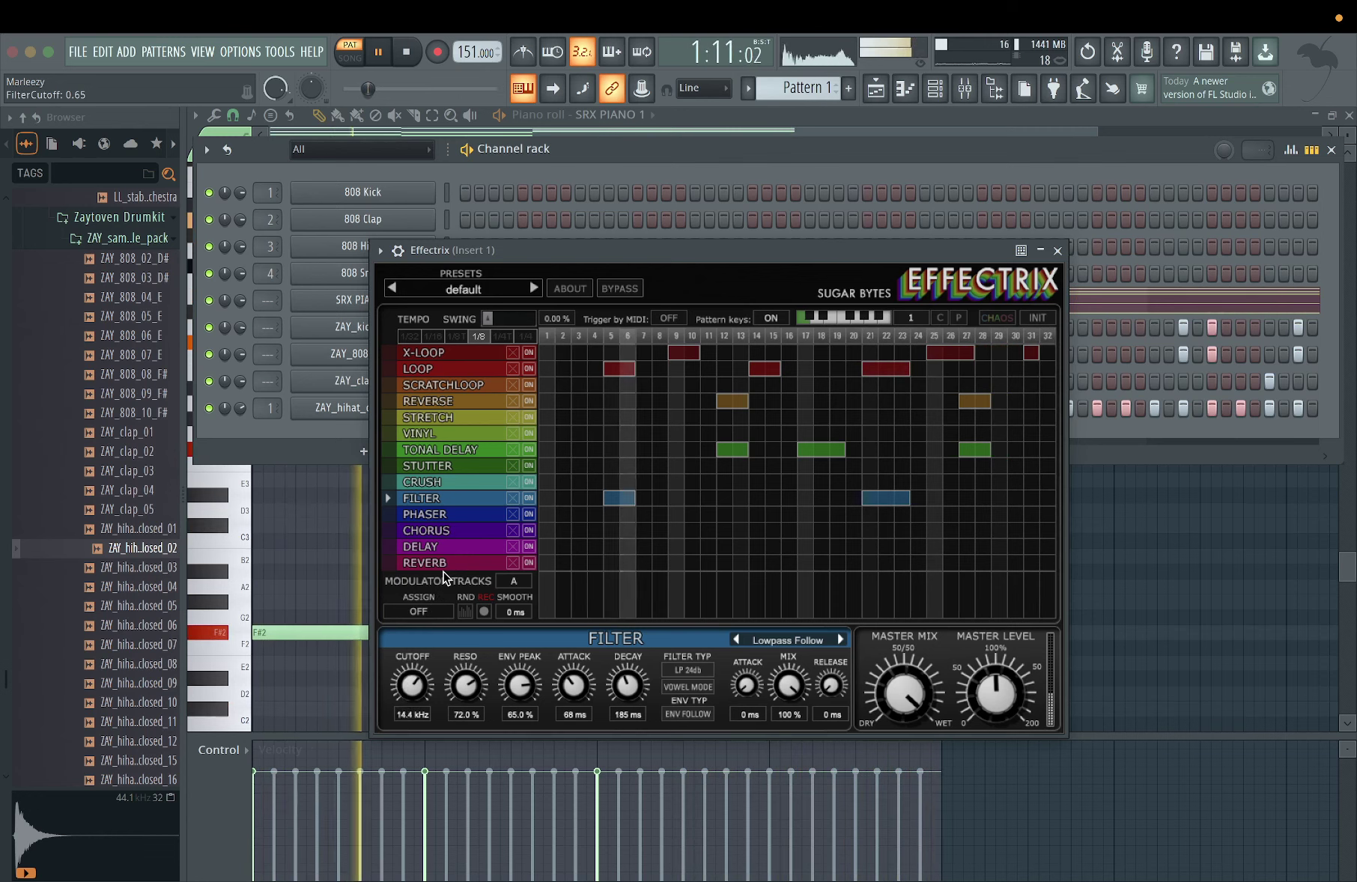
- Swap the Filter blocks for Phaser blocks at steps 5–6 and 21–23, and remove the Tonal Delay at 17–19
right_click(623, 497)
click(613, 514)
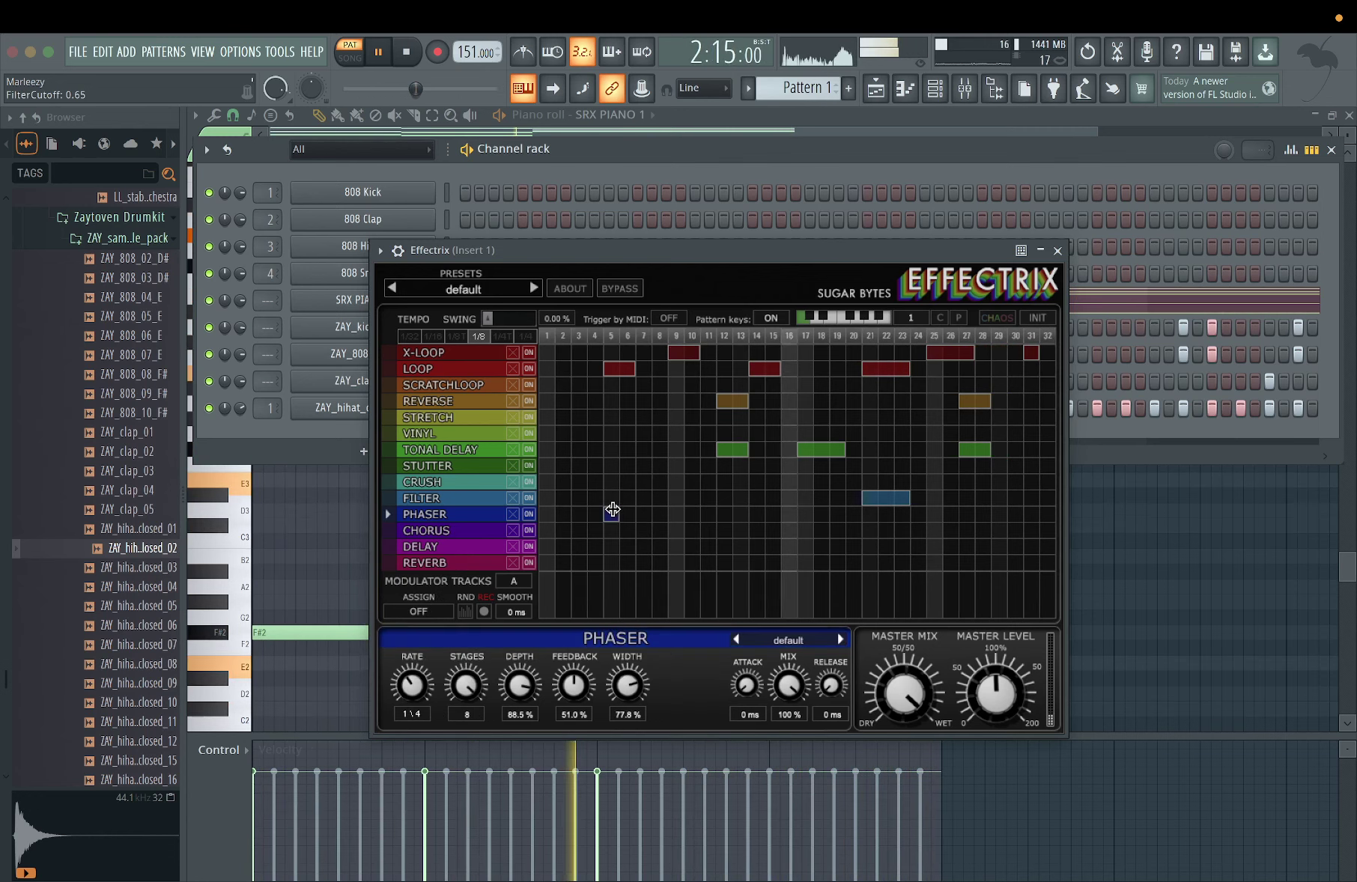
drag(613, 510, 627, 514)
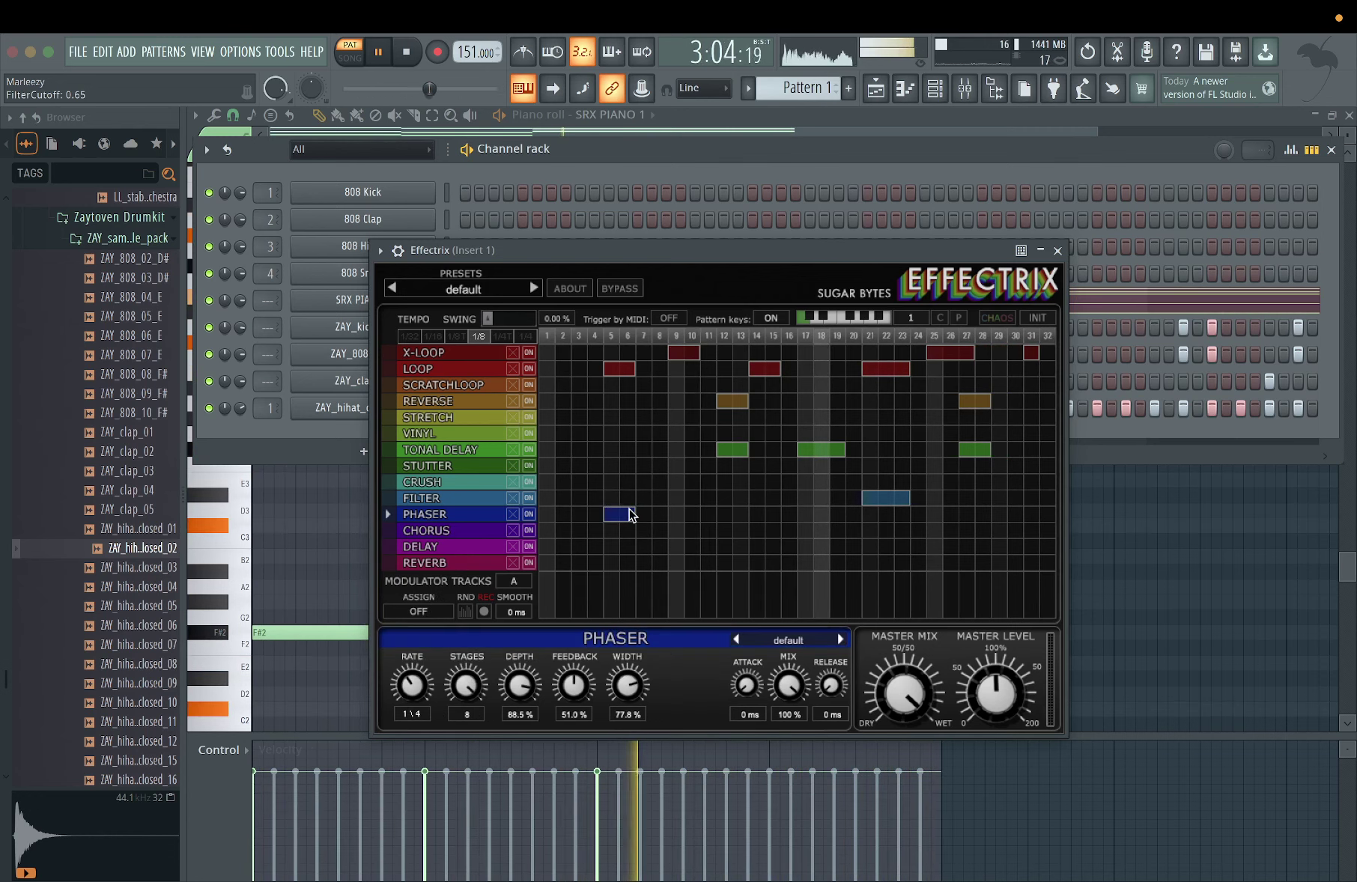
right_click(876, 498)
drag(871, 514, 903, 519)
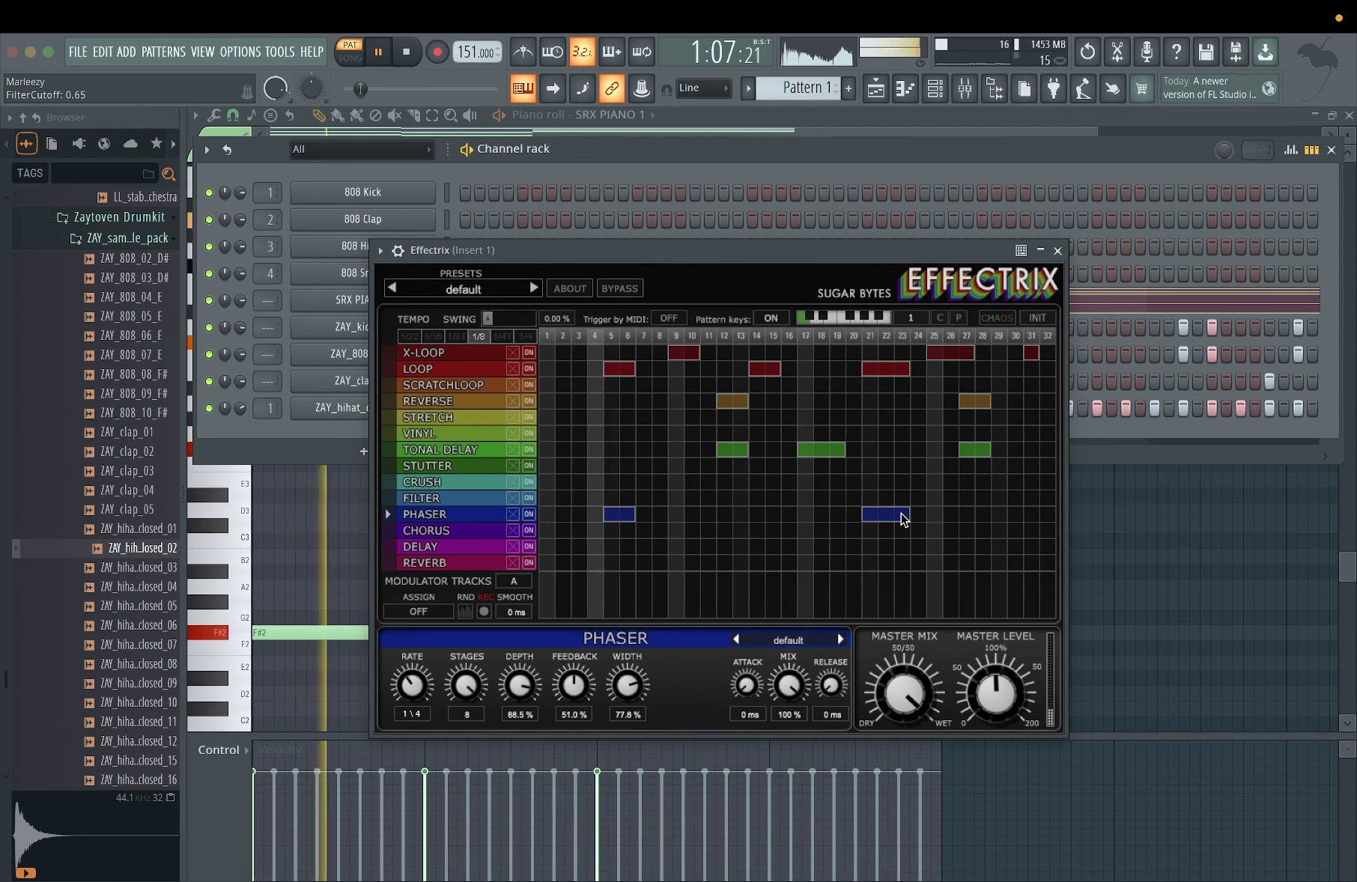
right_click(806, 451)
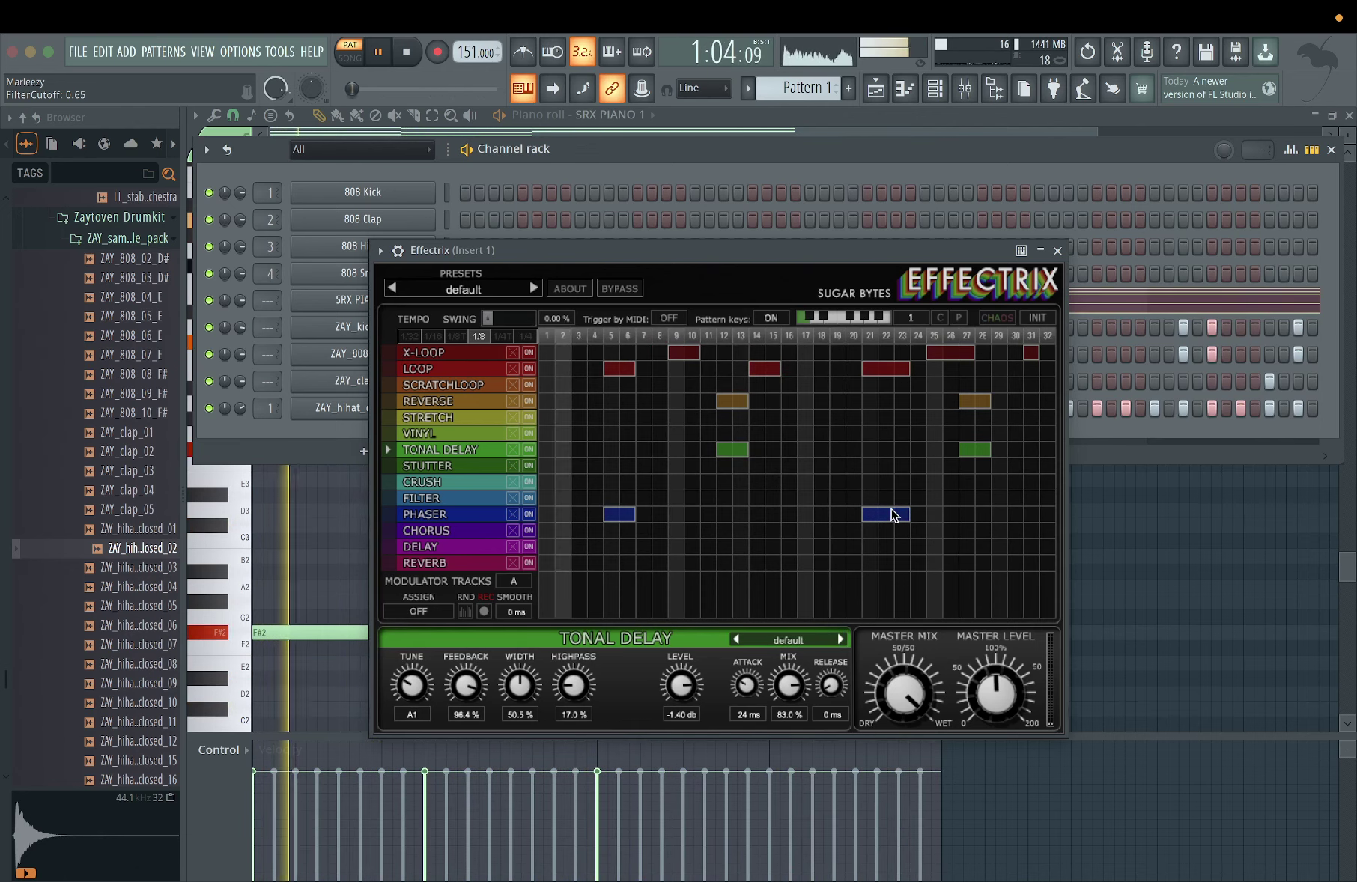
- Extend the second Phaser through step 32, redraw it at steps 21–23, then delete both Phaser blocks
drag(906, 515, 1043, 522)
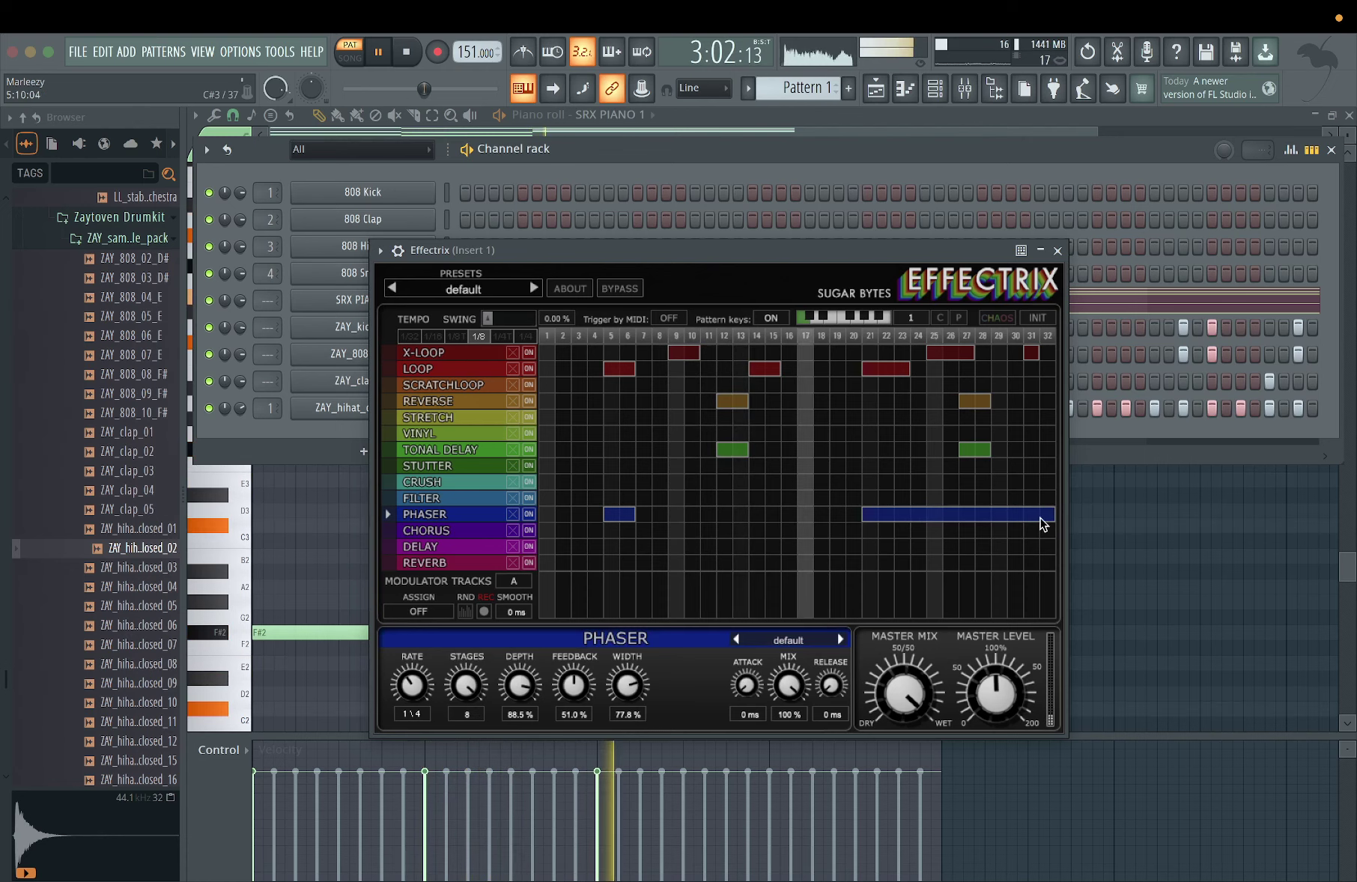
right_click(969, 514)
click(879, 516)
drag(879, 516, 903, 527)
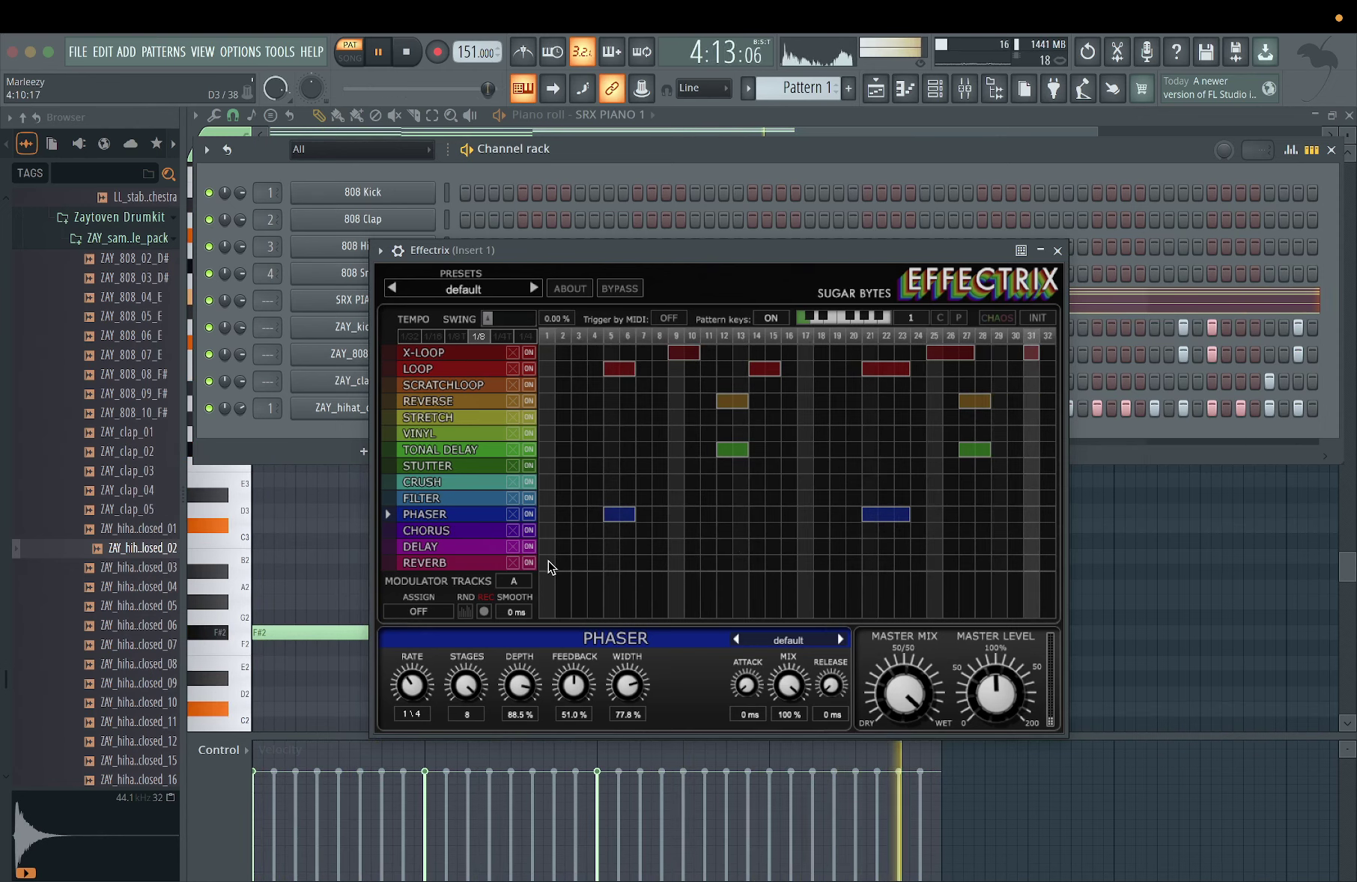
right_click(616, 516)
right_click(885, 516)
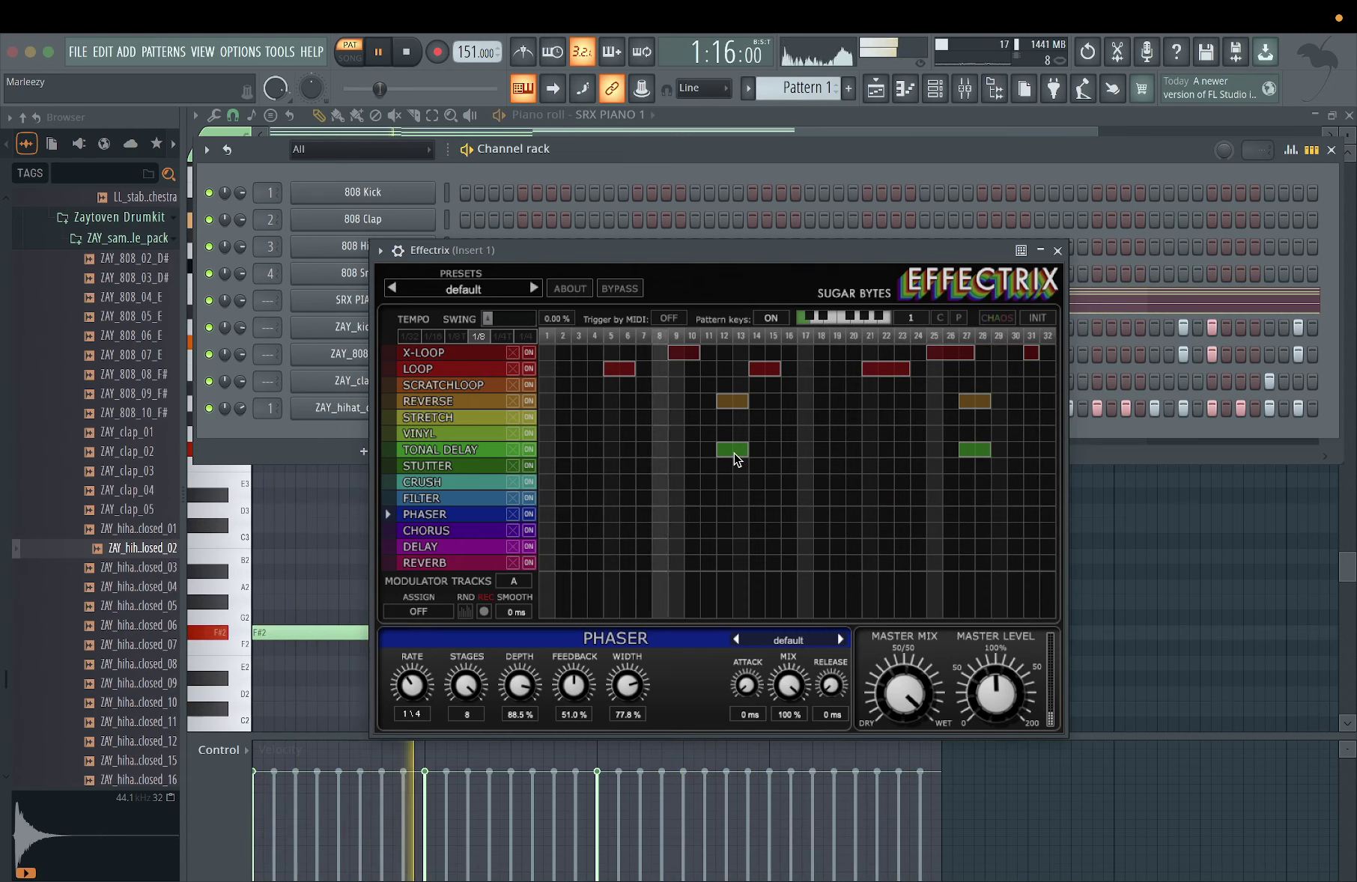
- Remove the Tonal Delay block at steps 27–28 and draw a Reverb block across all 32 steps
right_click(986, 450)
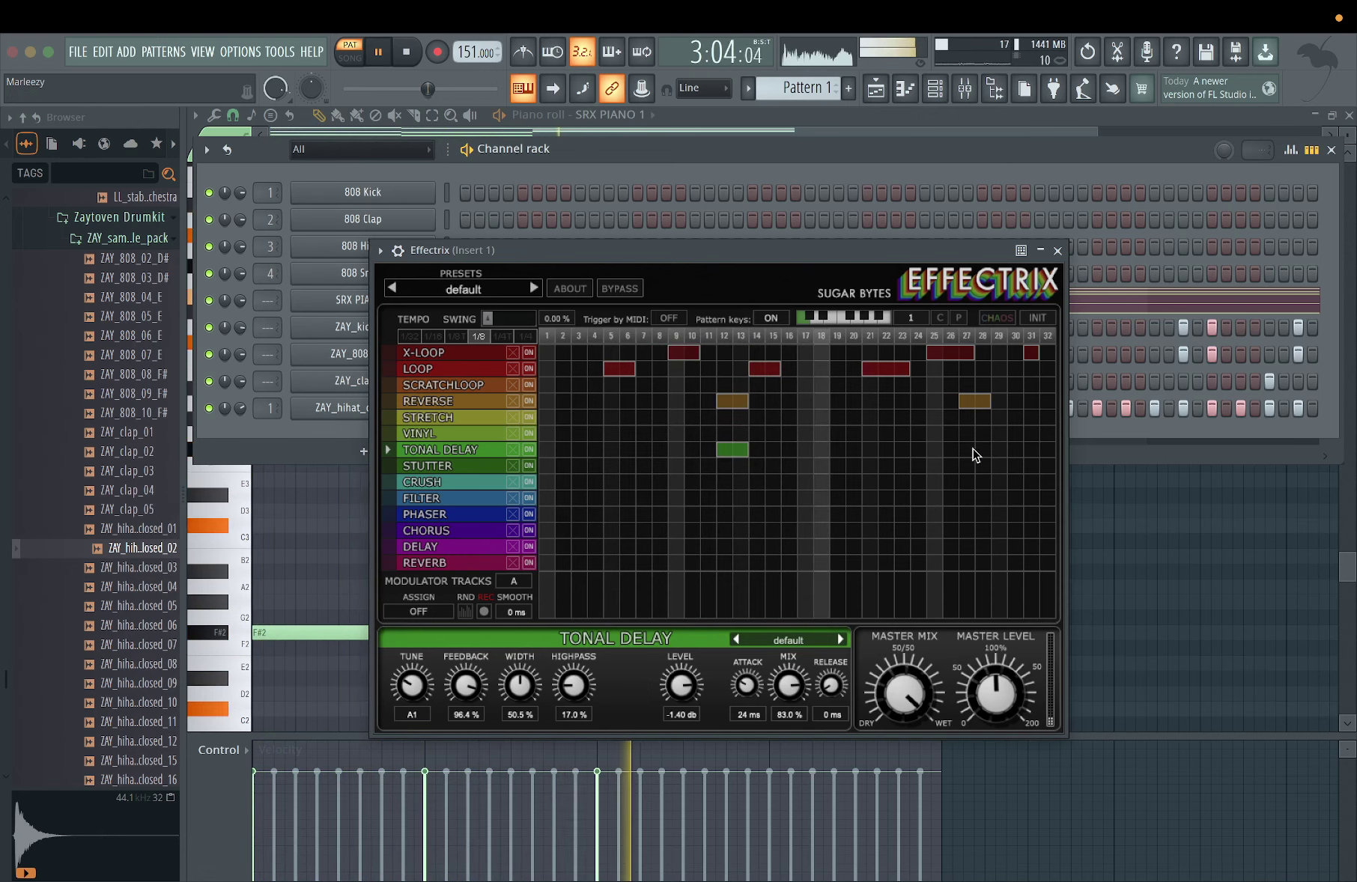
click(545, 562)
drag(546, 560, 1052, 564)
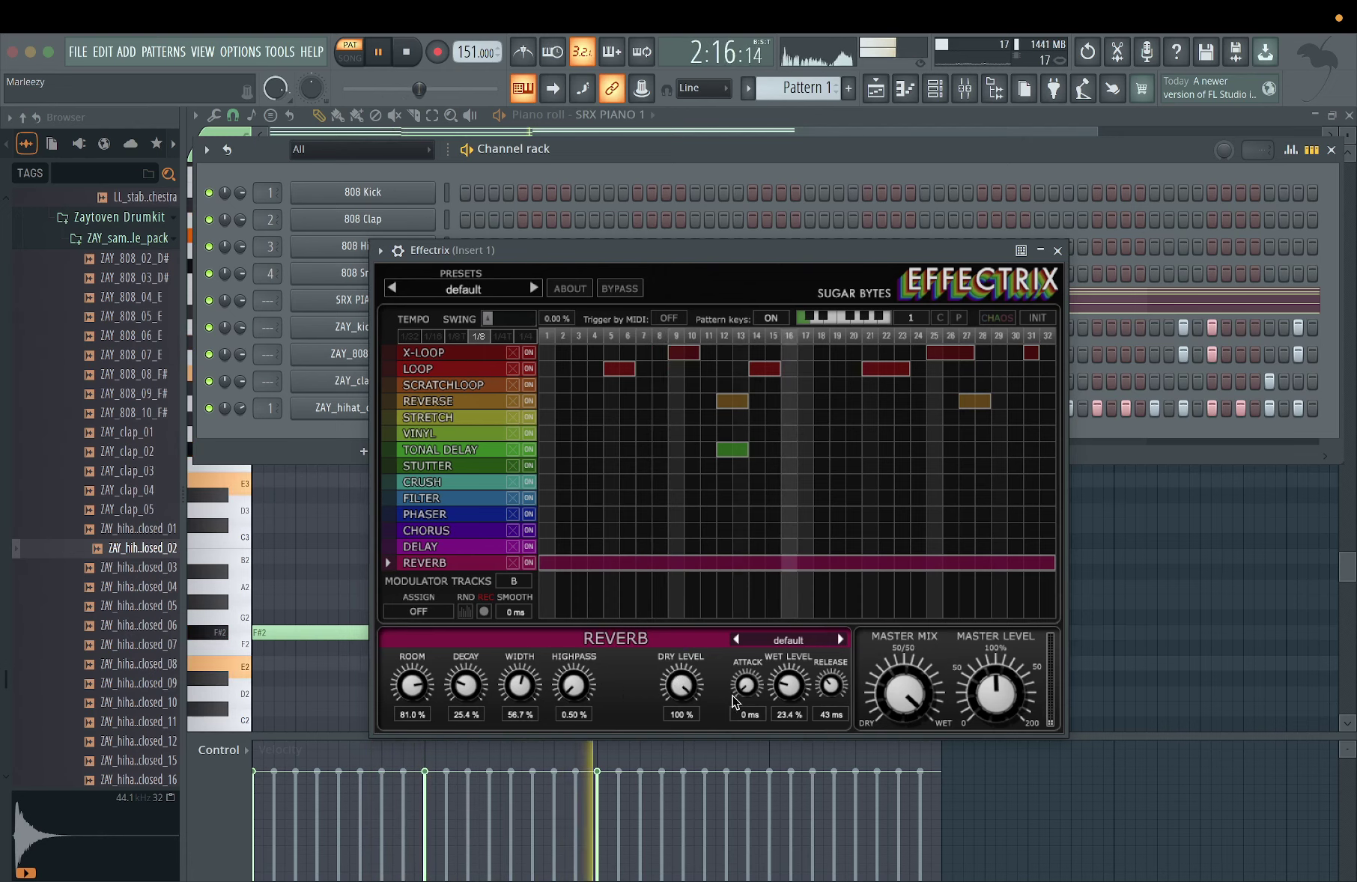
- Set the reverb wet level to about 32% and enlarge the room, then paint Vinyl over steps 30–32
drag(788, 683, 784, 671)
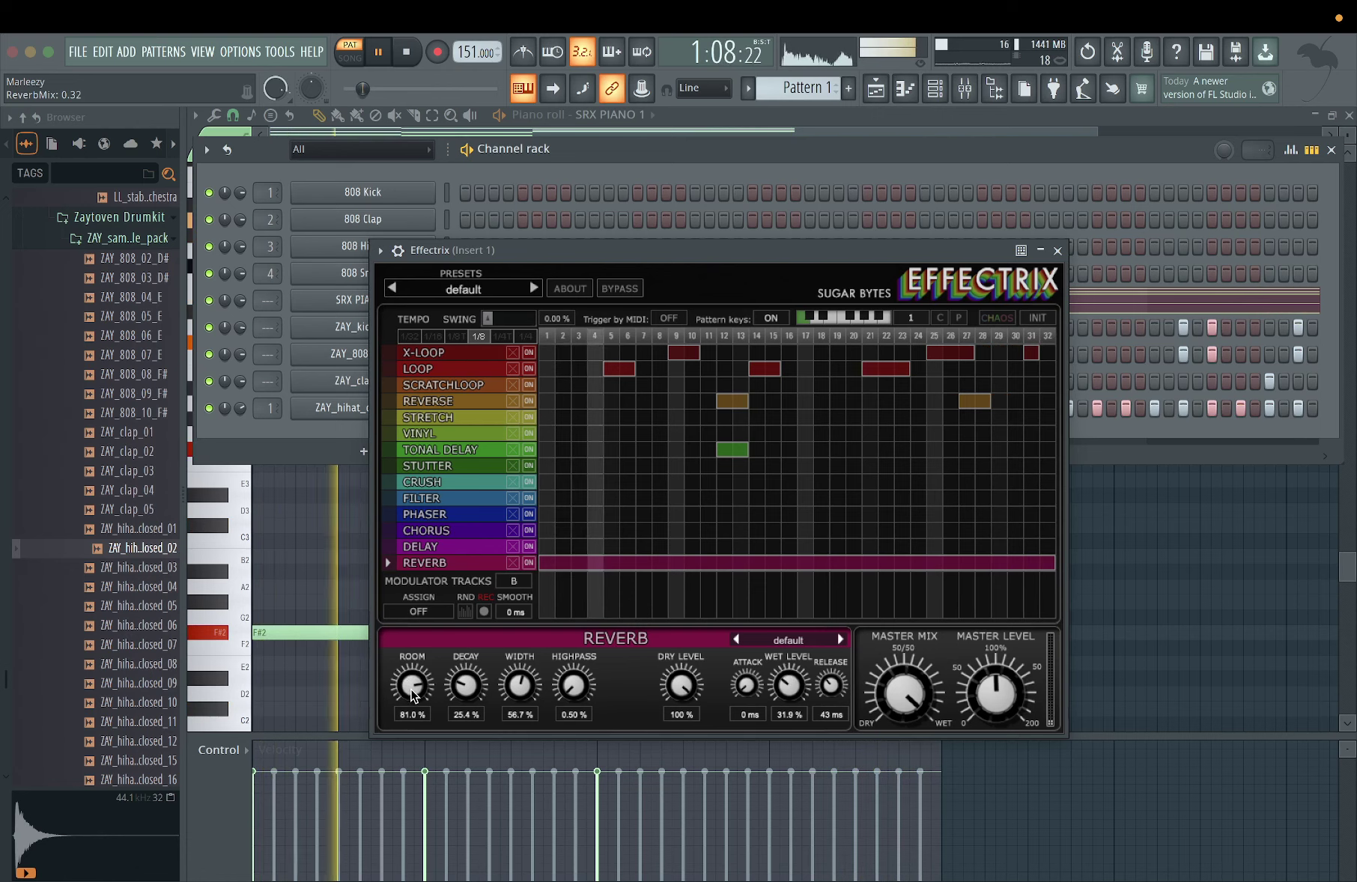
drag(412, 689, 412, 683)
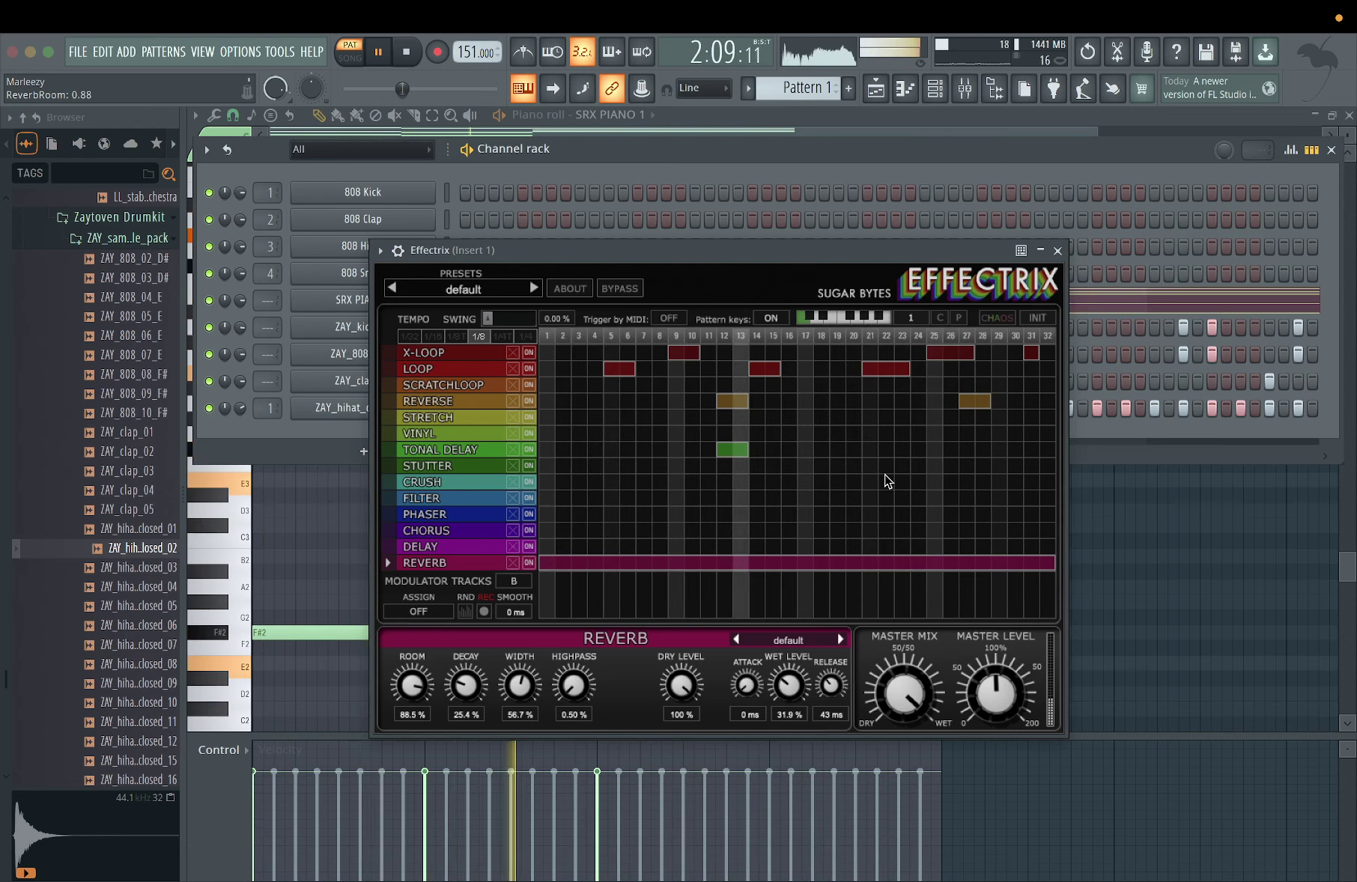
drag(1013, 434, 1052, 439)
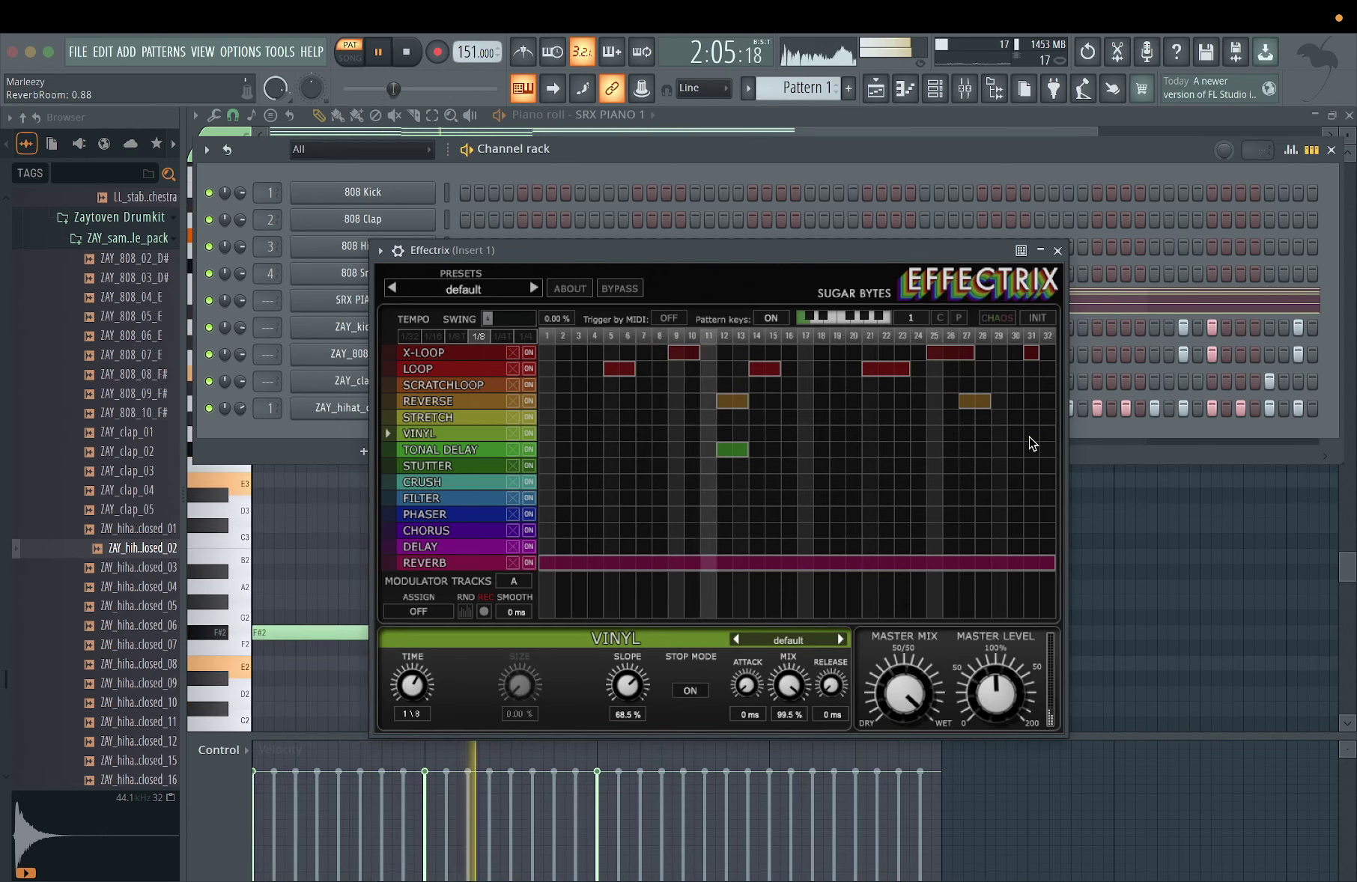
- Trim the Vinyl block to steps 31–32 and restart playback to hear the sequence
drag(1032, 436, 1070, 440)
key(space)
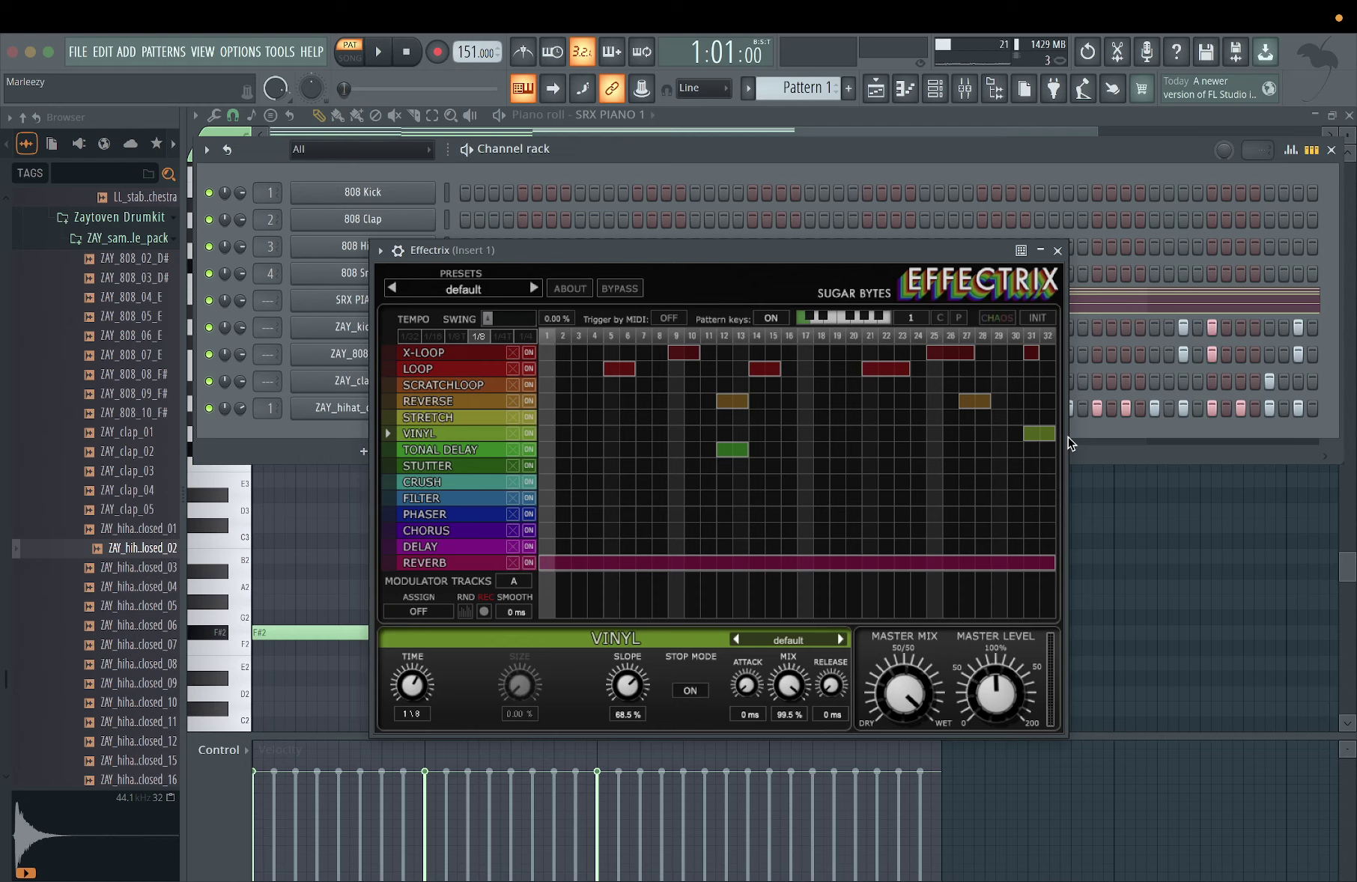
key(space)
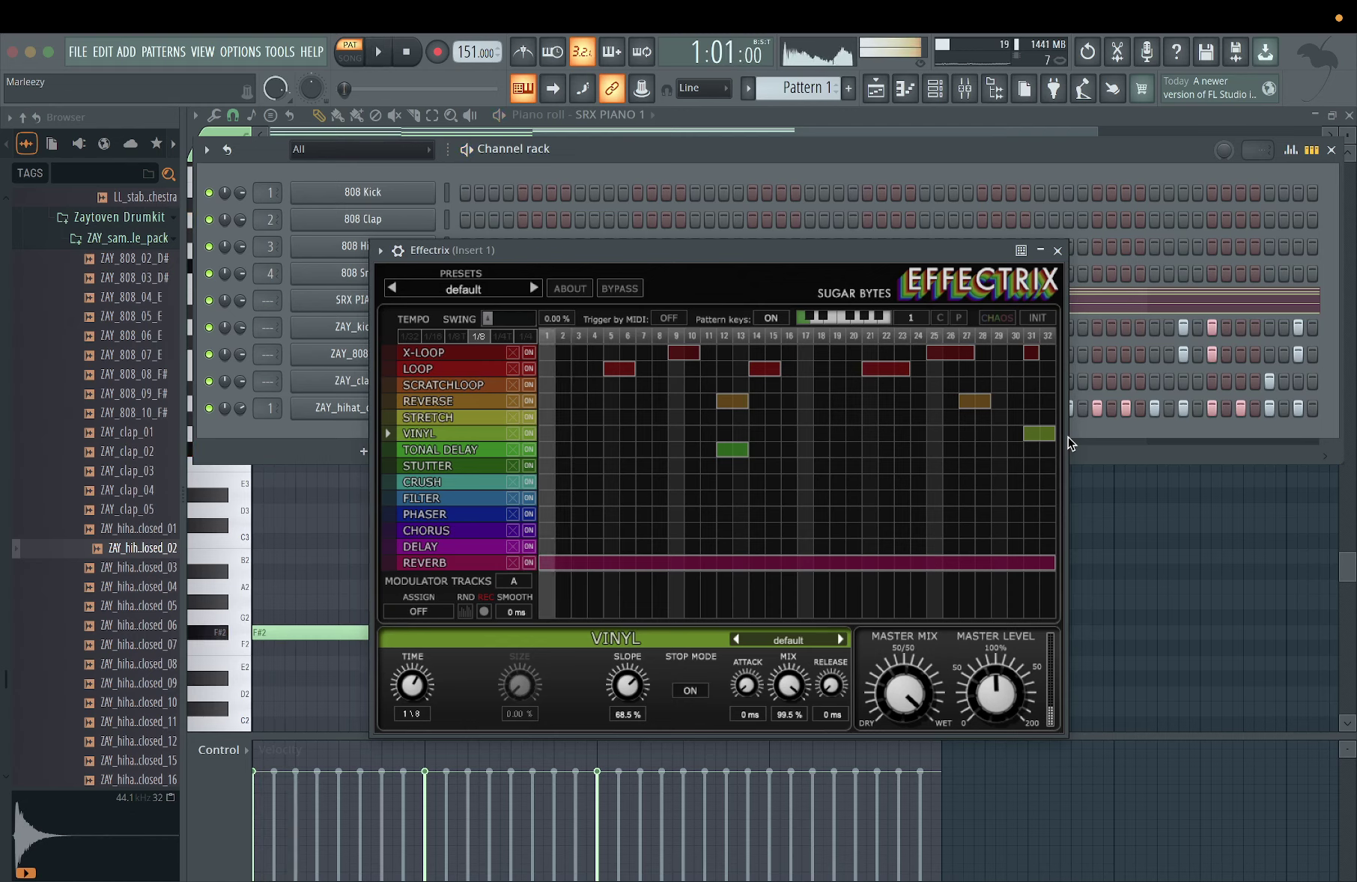
key(space)
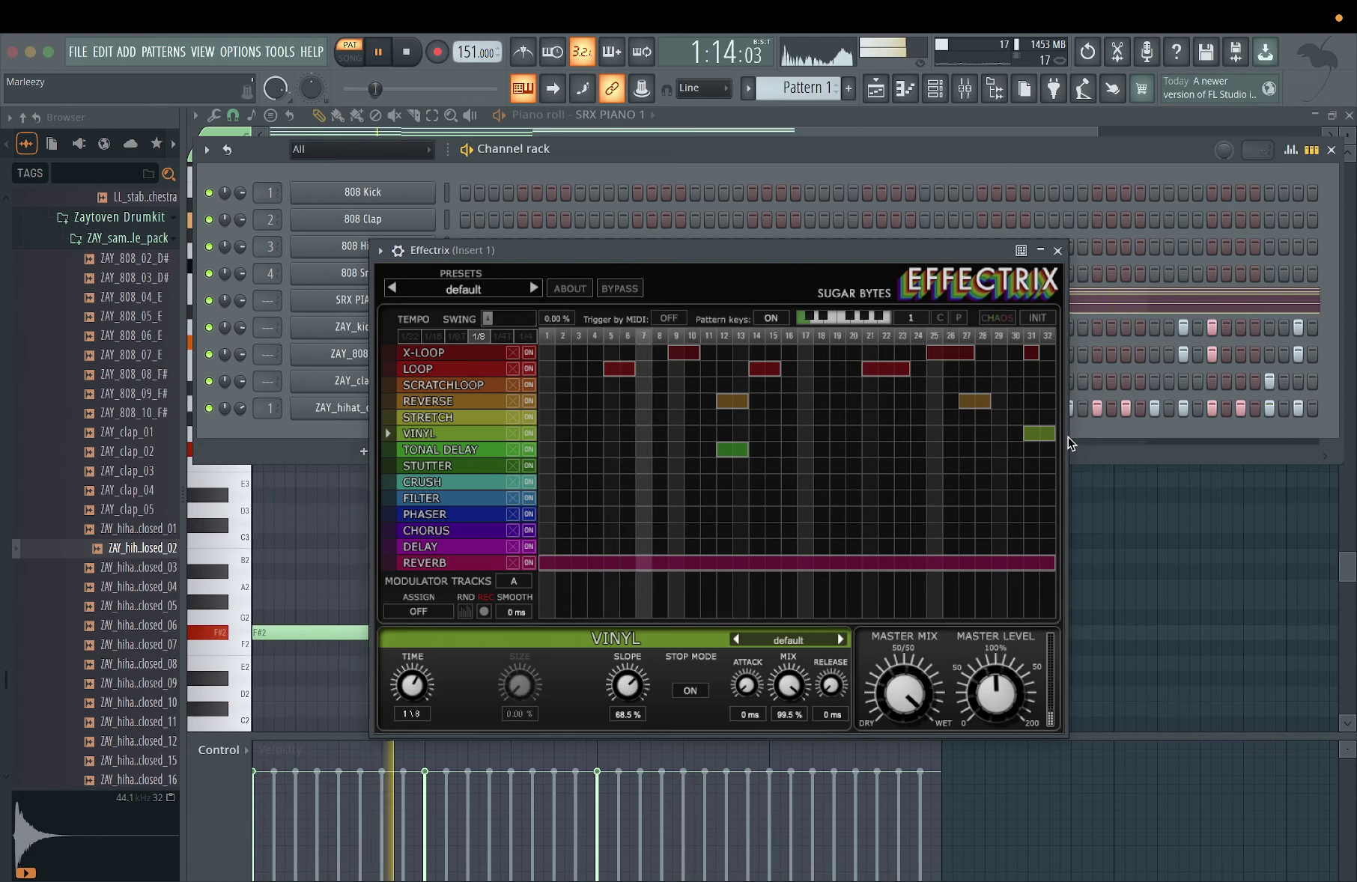
key(space)
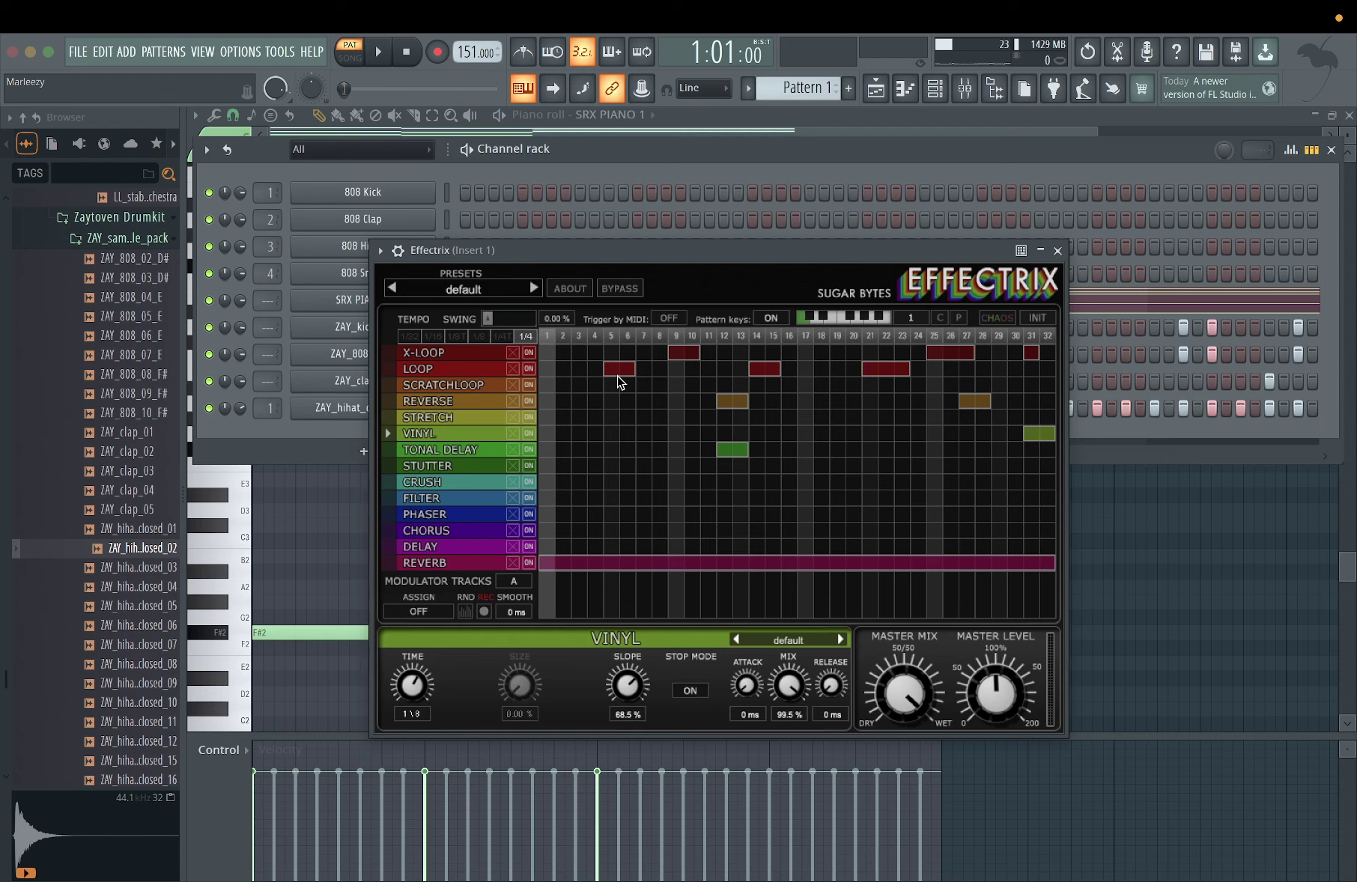
key(space)
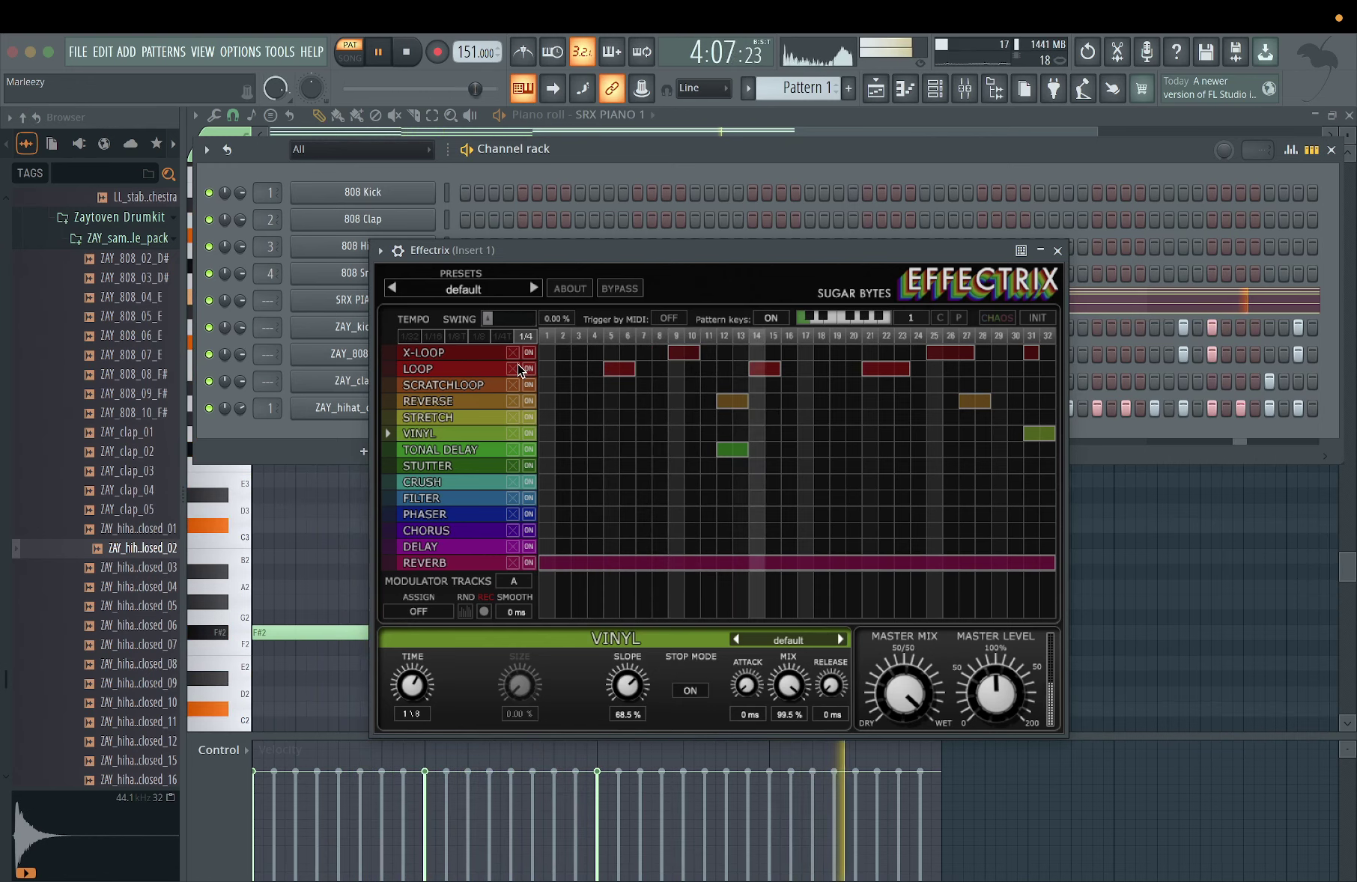
click(484, 341)
key(space)
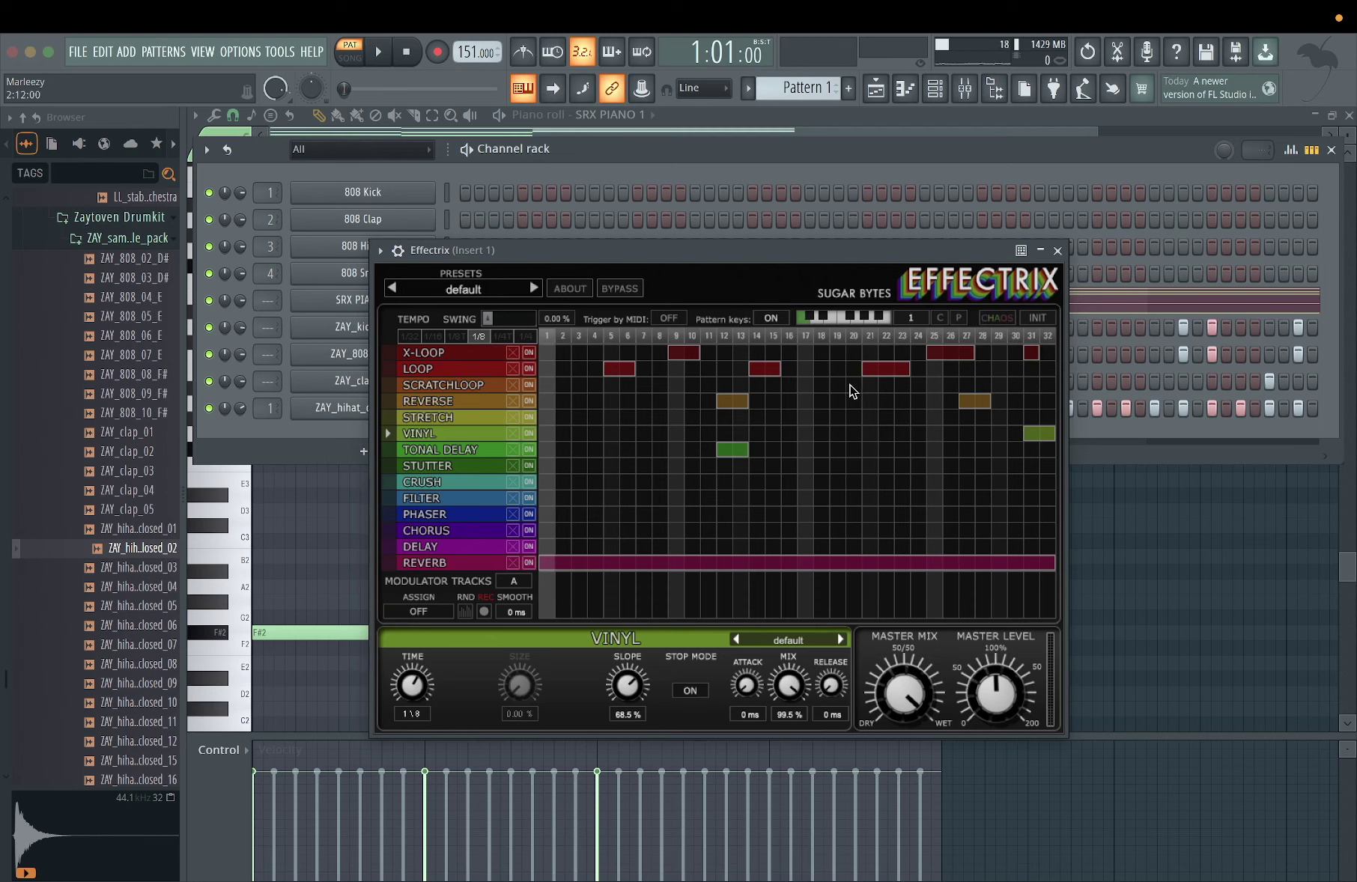
key(space)
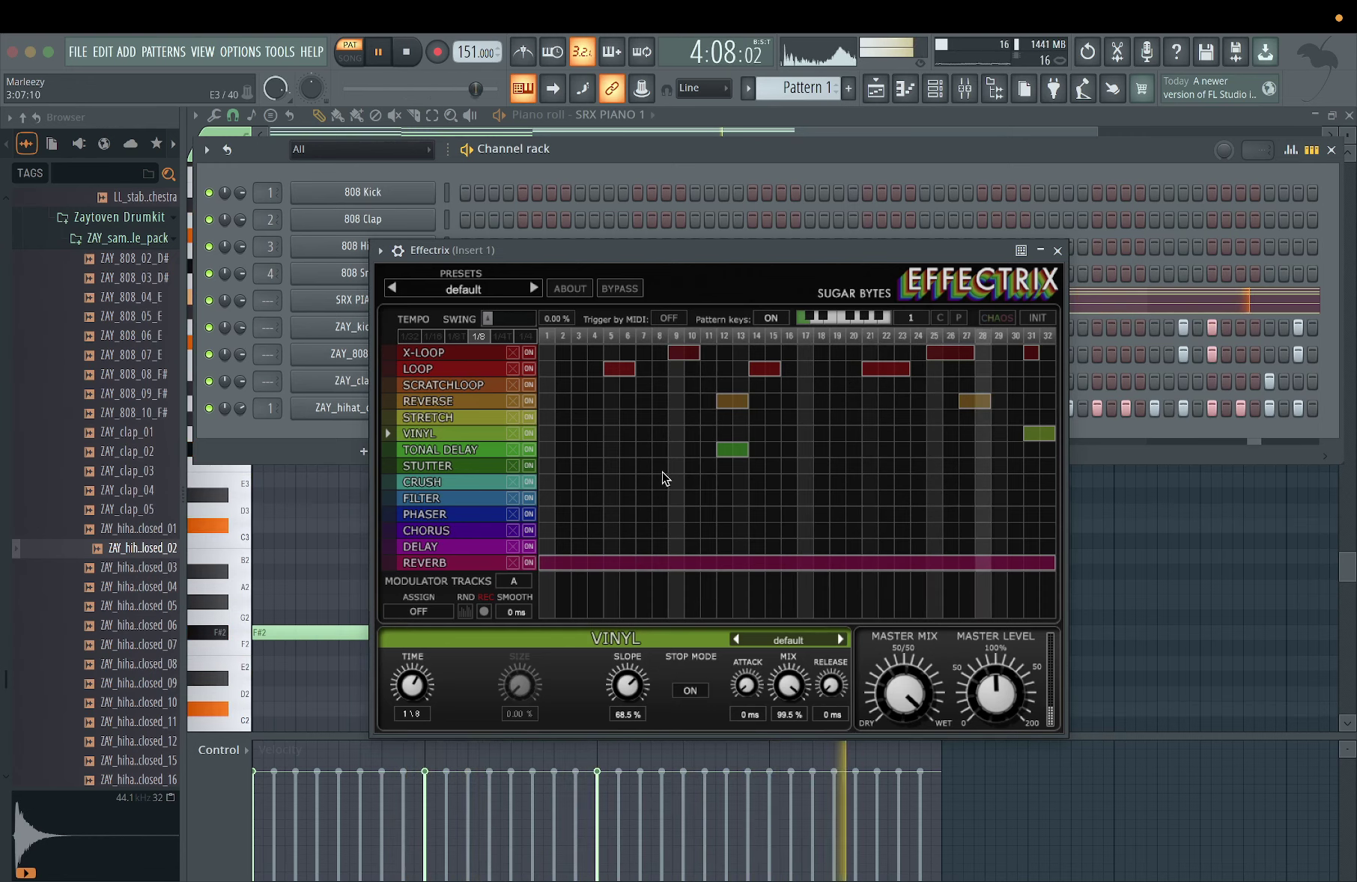
- Draw Stretch on steps 21–24 and X-Loop over steps 1–5, deleting the extra Stretch at 4–8
drag(591, 417, 669, 427)
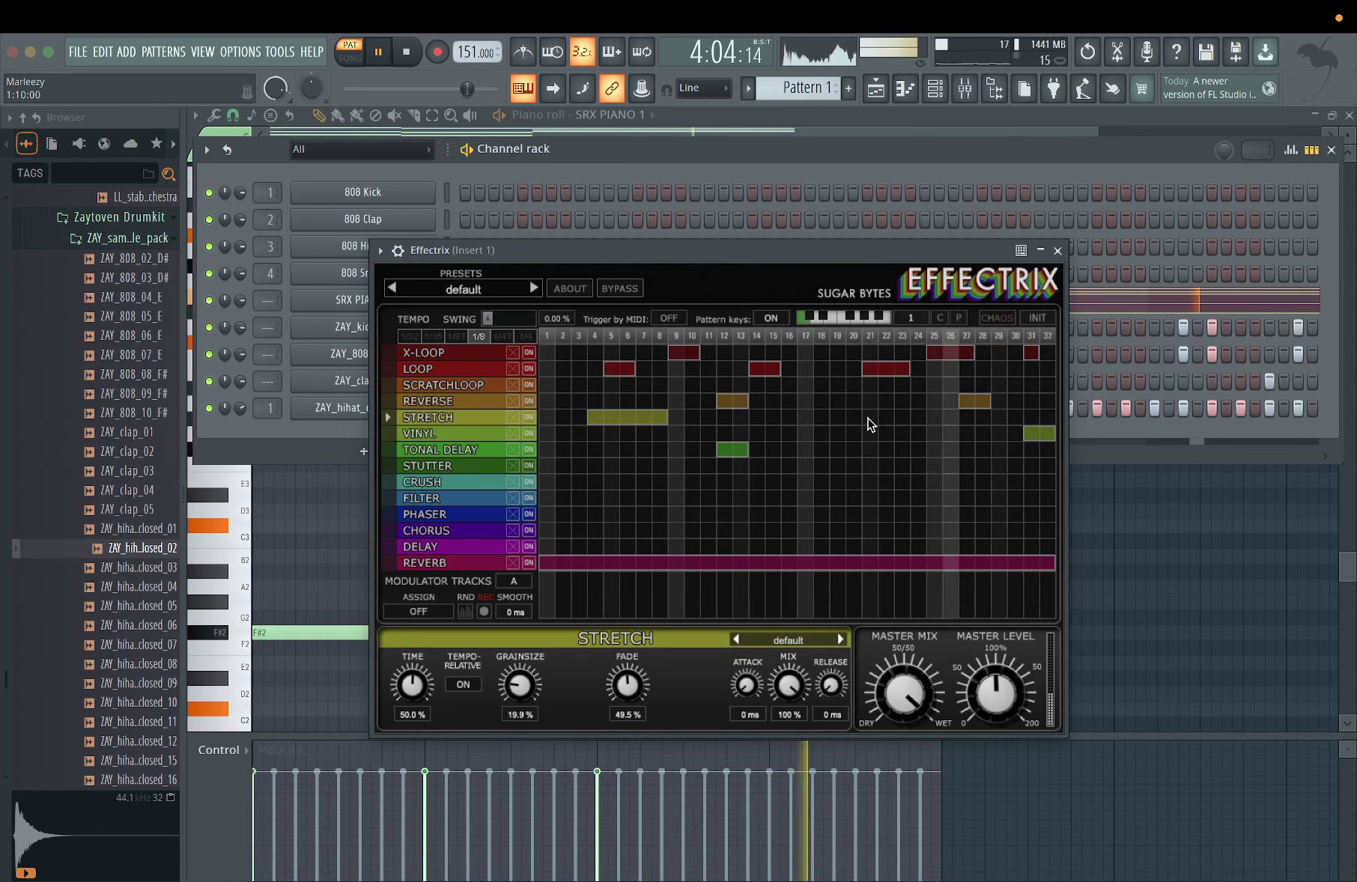
drag(867, 417, 913, 416)
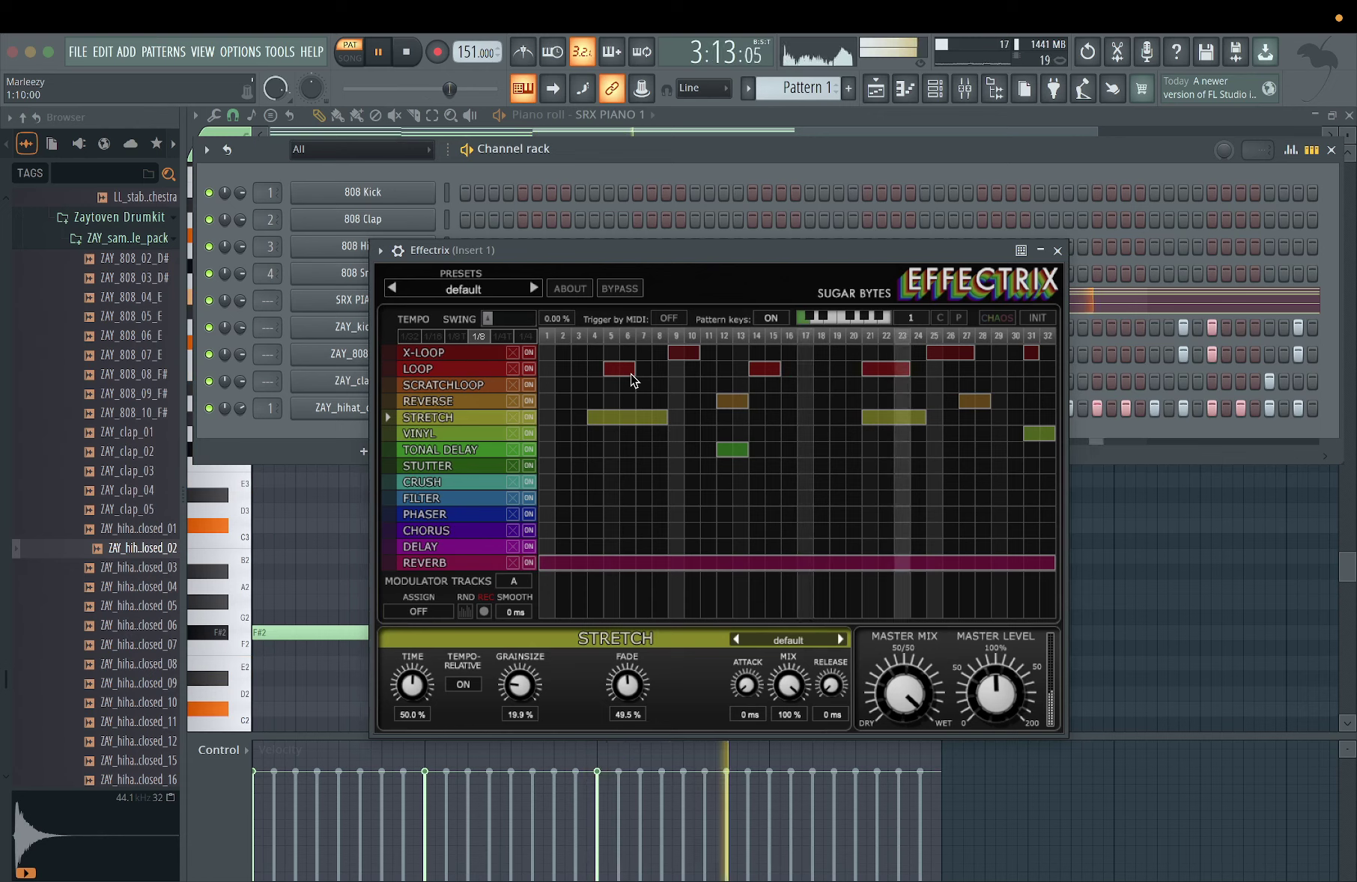
drag(558, 355, 608, 357)
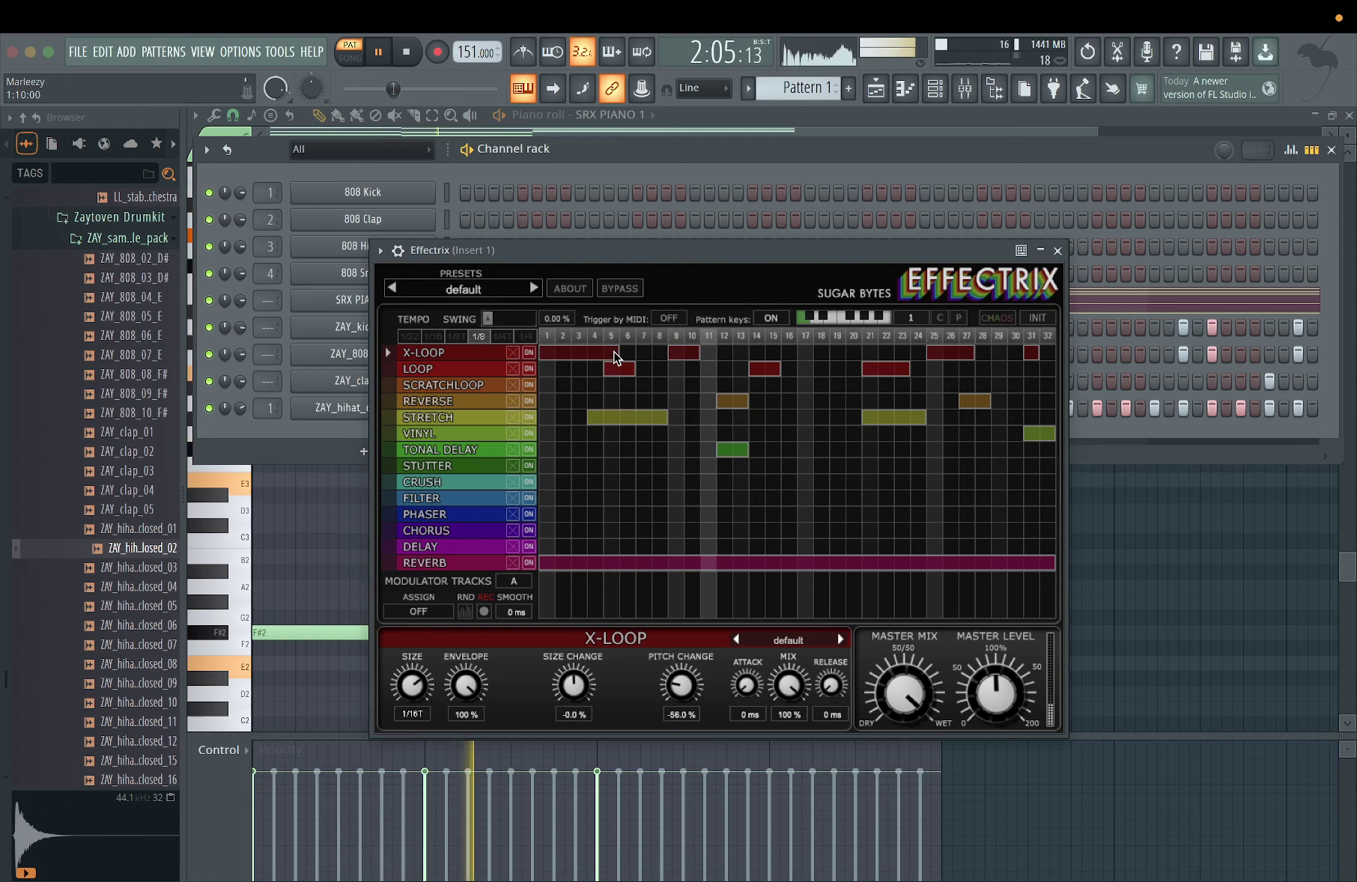
right_click(649, 418)
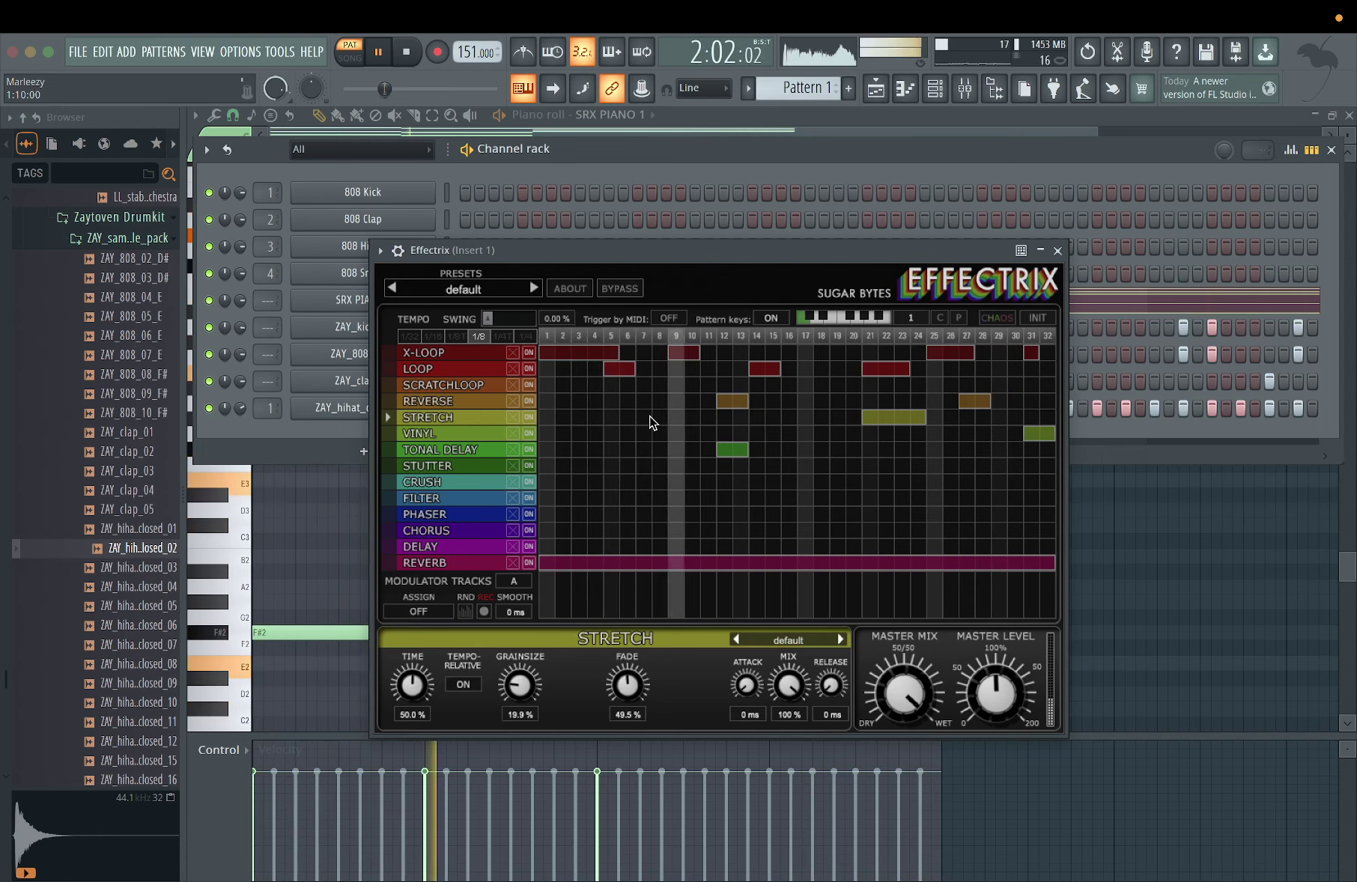
- Trim X-Loop to steps 1–4 and shift the first Loop block to steps 6–7
drag(617, 353, 587, 362)
key(space)
key(space)
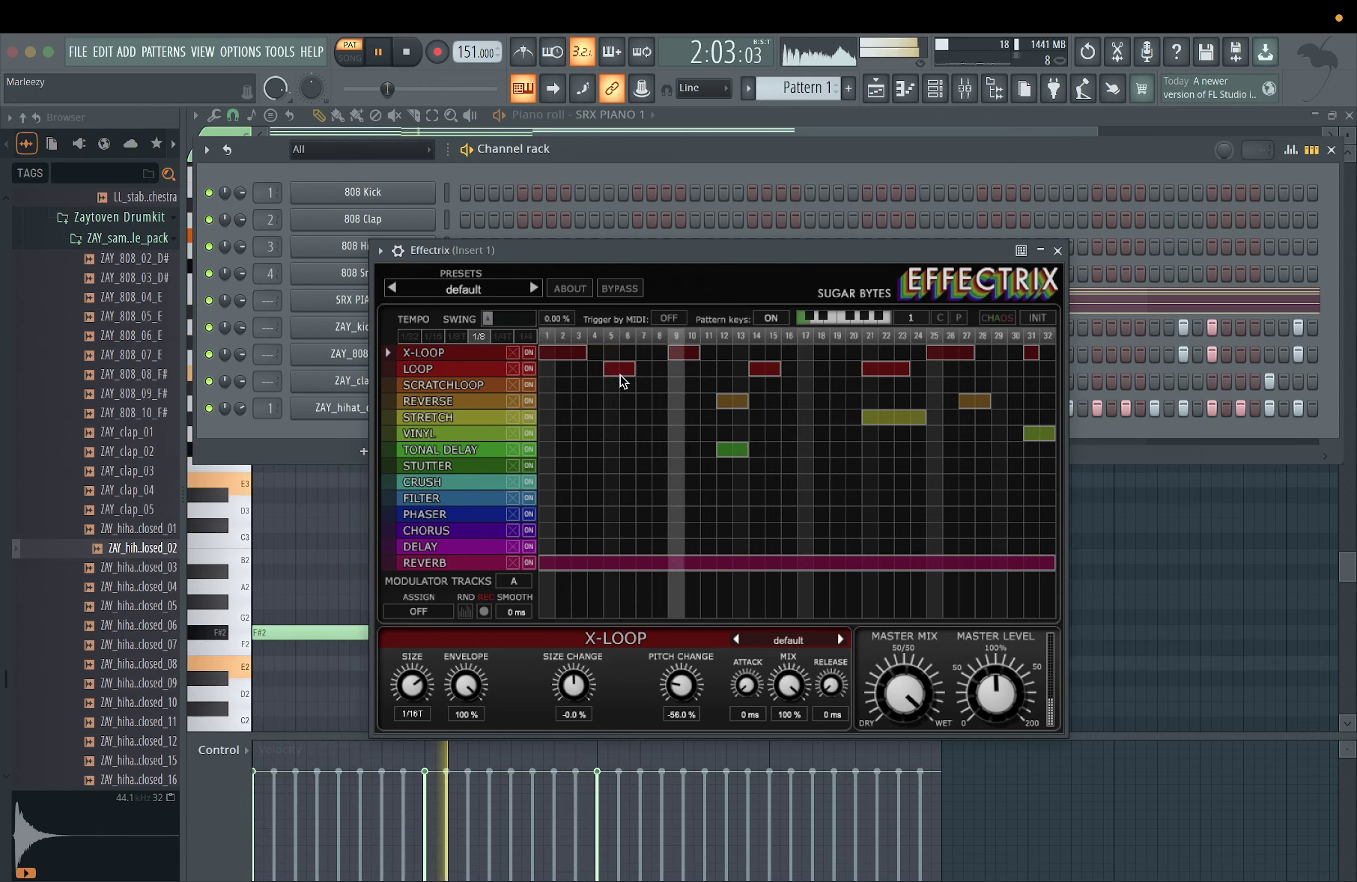
drag(618, 372, 646, 371)
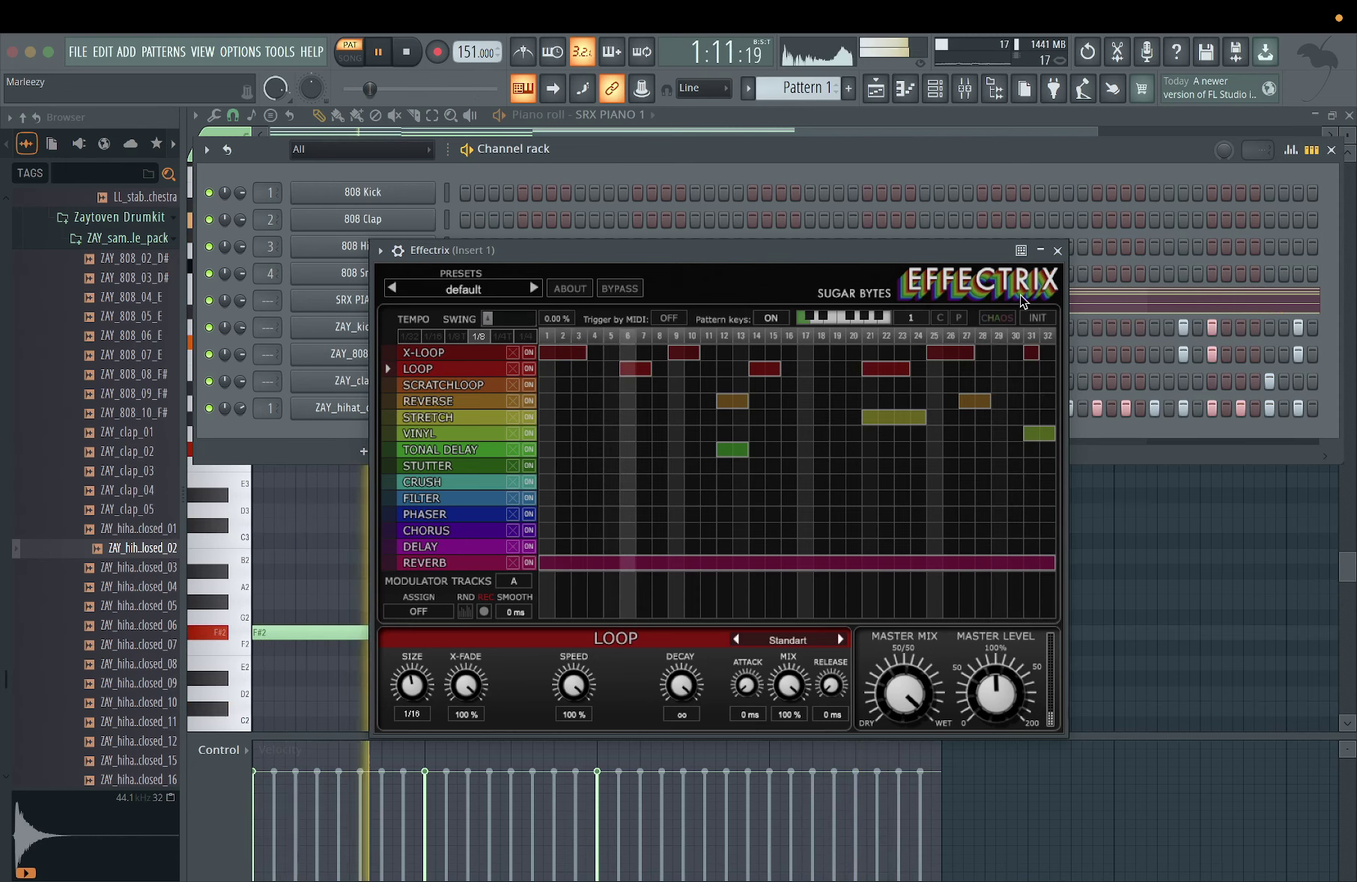
- Close the Effectrix window and stop the beat's playback
click(1058, 250)
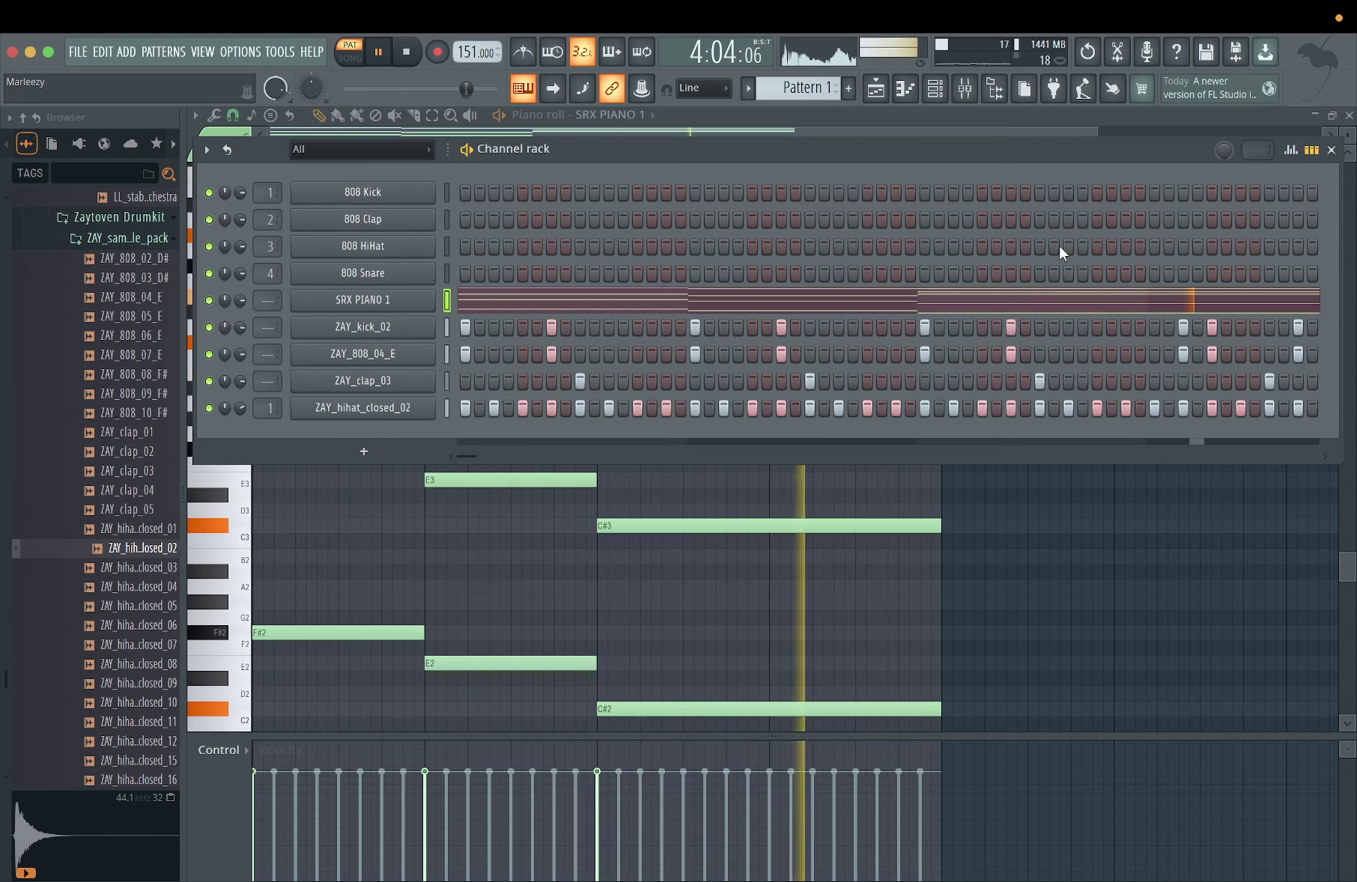
key(space)
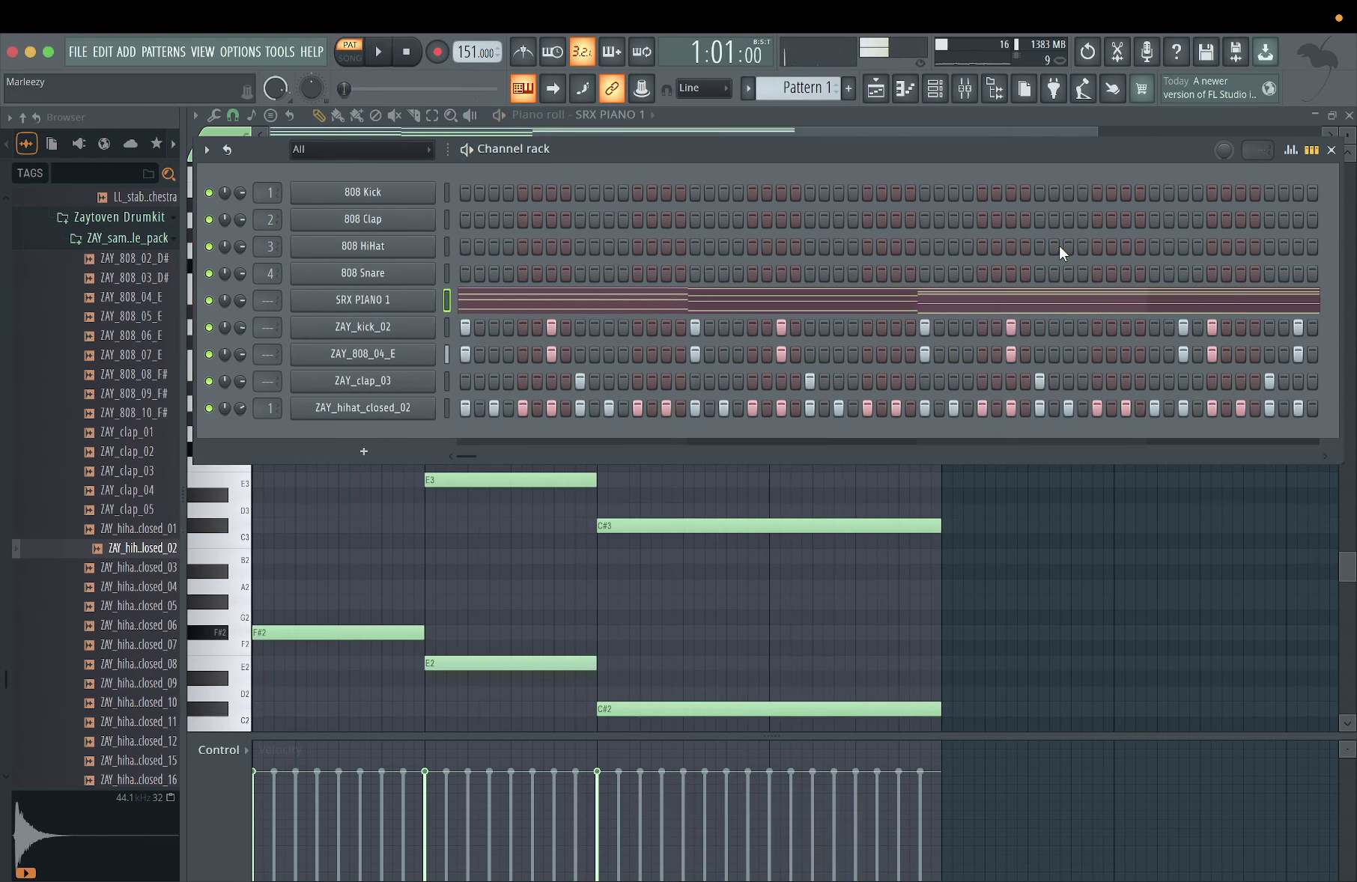